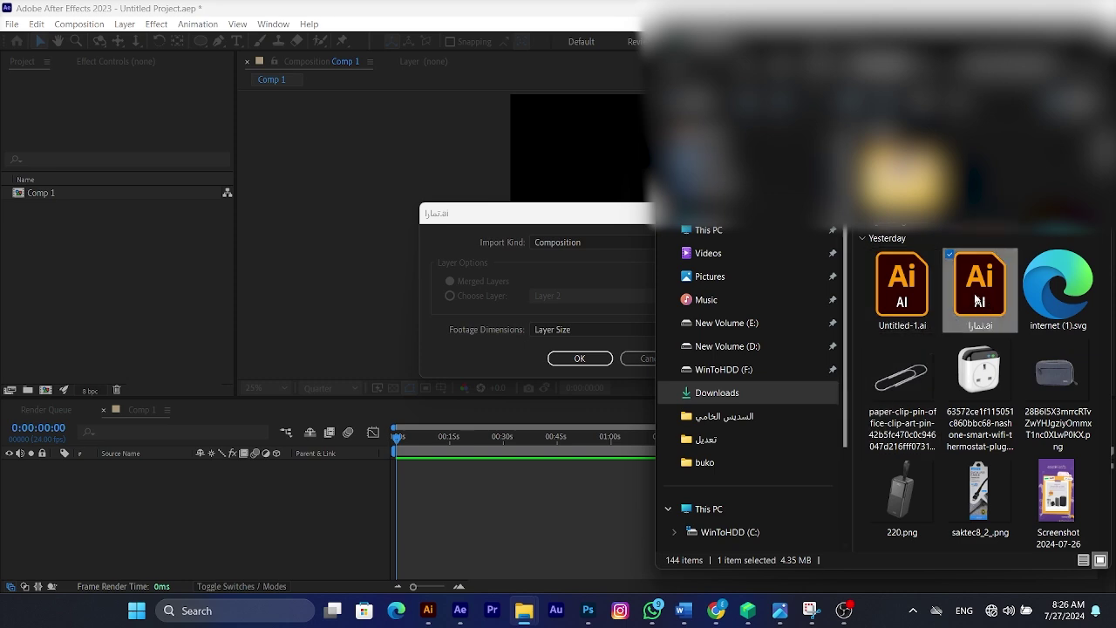
Import the Illustrator file تمارا.ai as a composition with footage dimensions set to Layer Size.
click(618, 352)
click(512, 611)
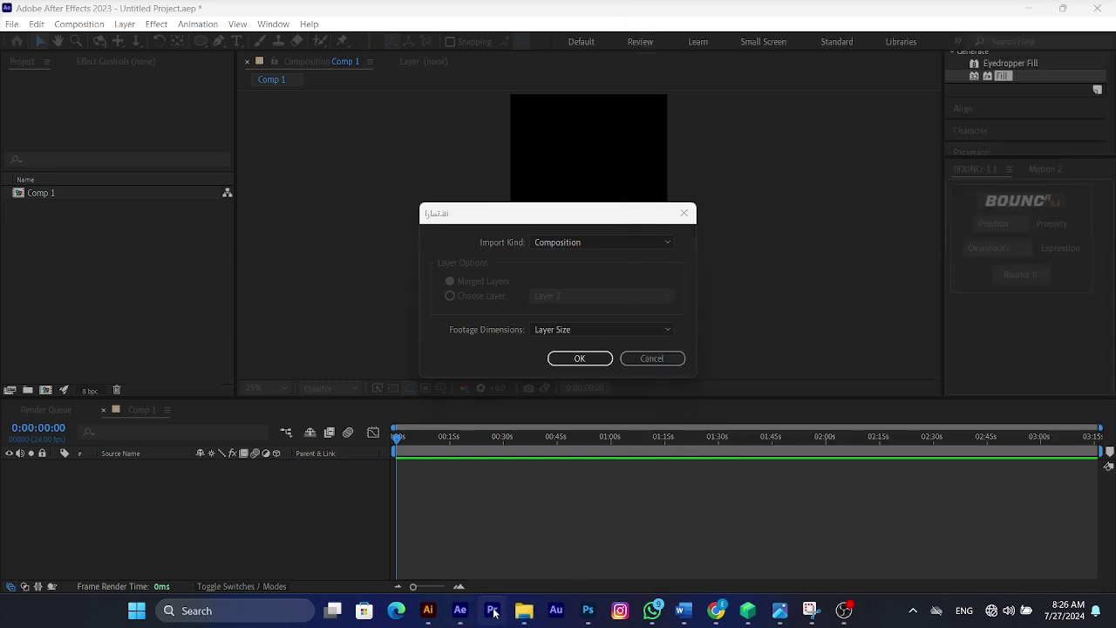
click(559, 360)
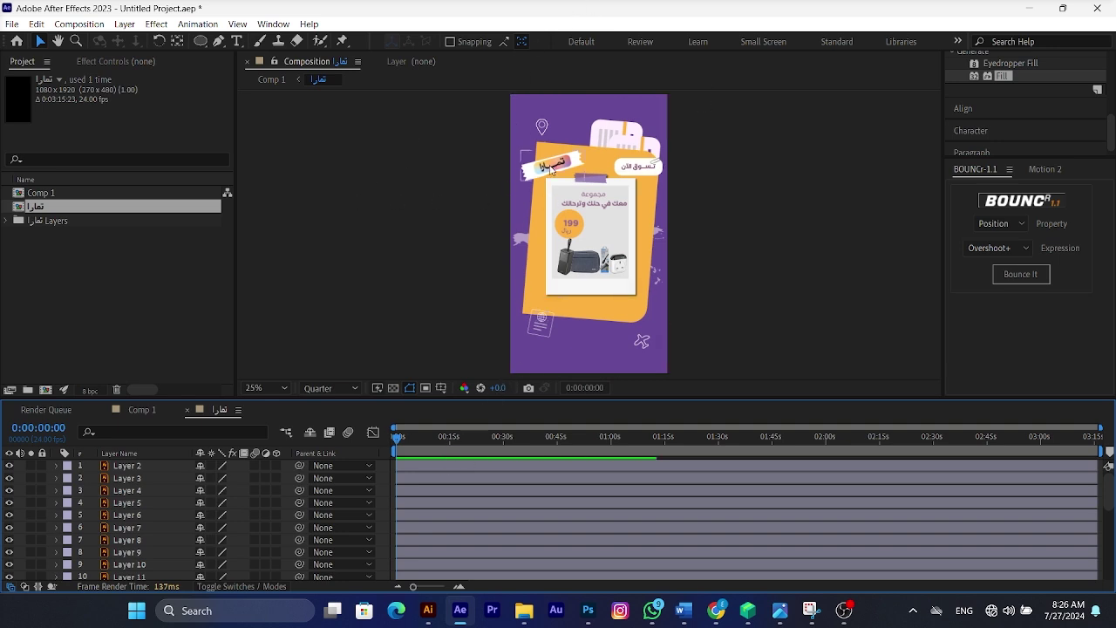
Apply the CC Page Turn effect to Layer 23, the torn-tape logo, and solo that layer.
drag(982, 84, 941, 84)
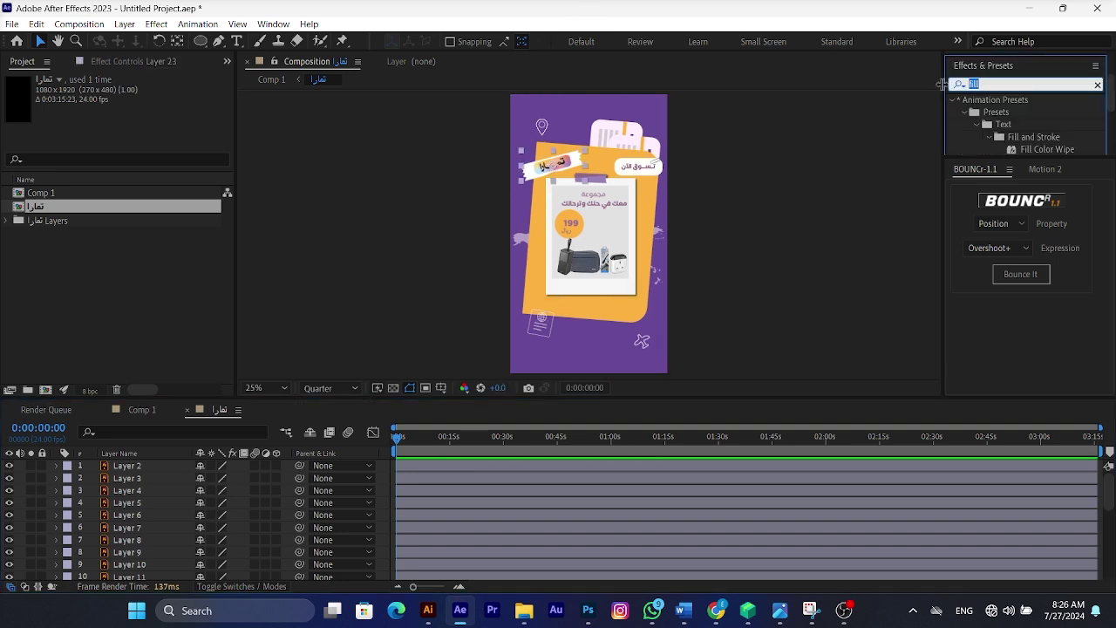
text(p)
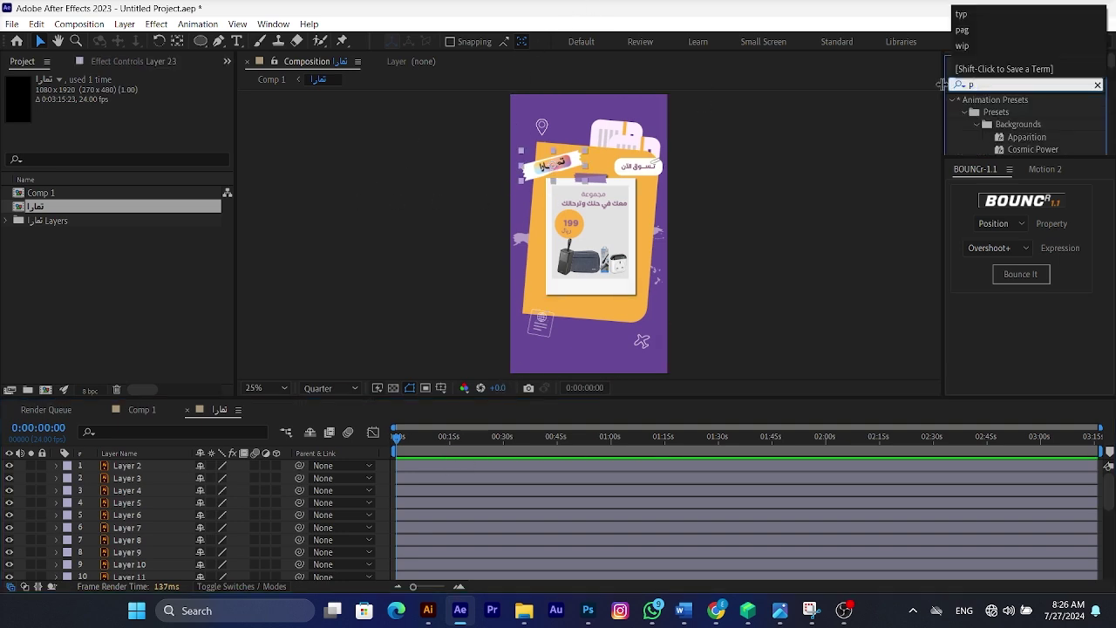
text(age)
click(1016, 113)
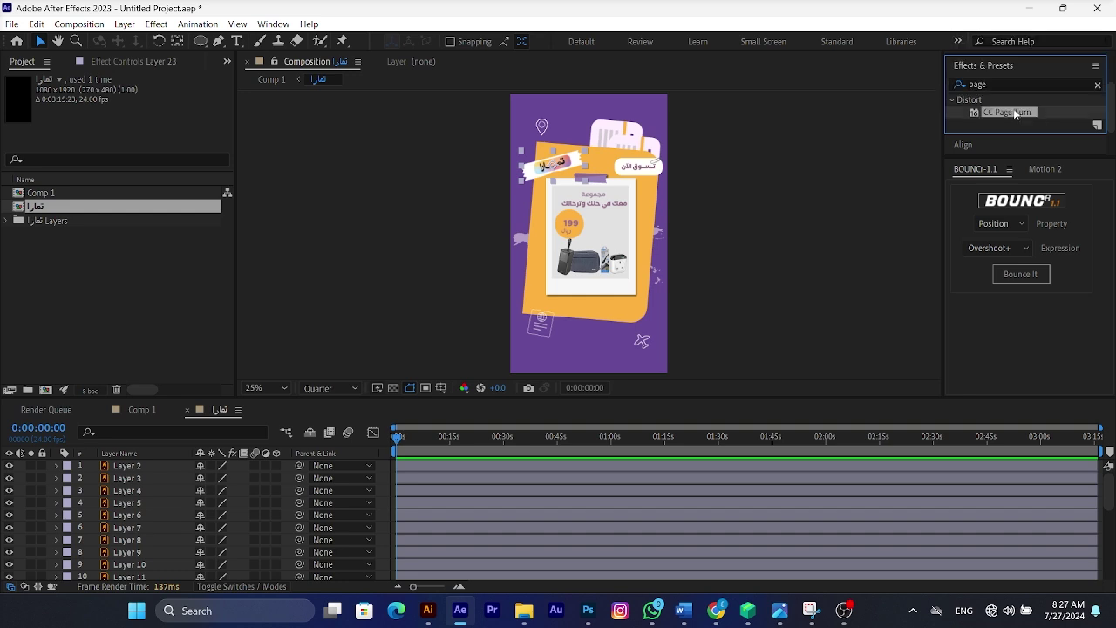
double_click(1016, 114)
scroll(406, 507, down, 5)
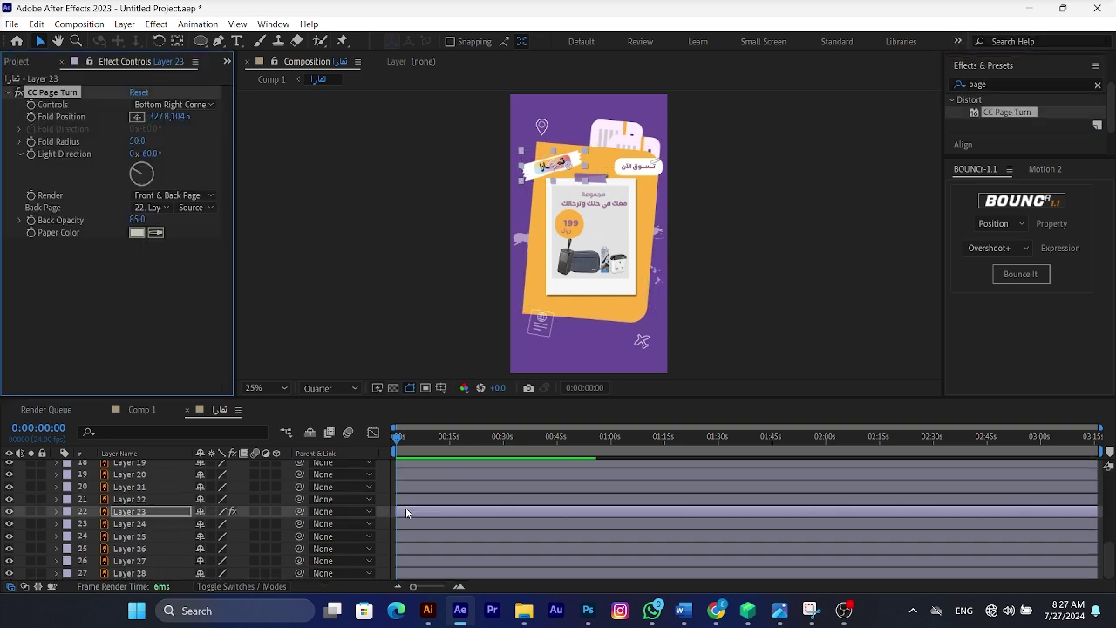
click(31, 511)
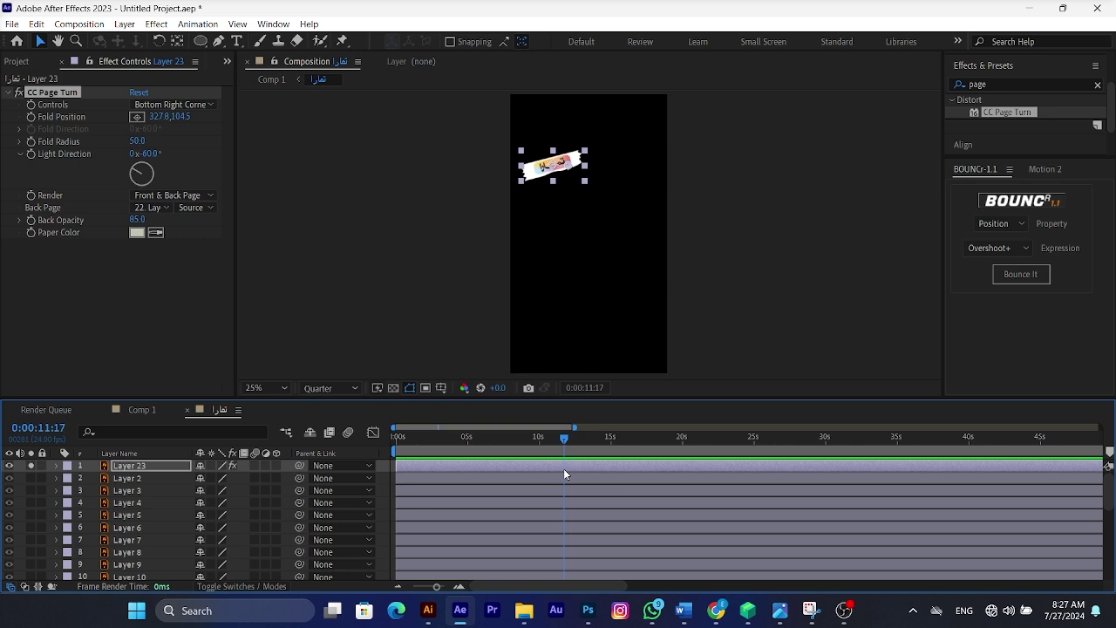
End the work area at about 0:00:15:00 and trim the composition to it.
right_click(538, 454)
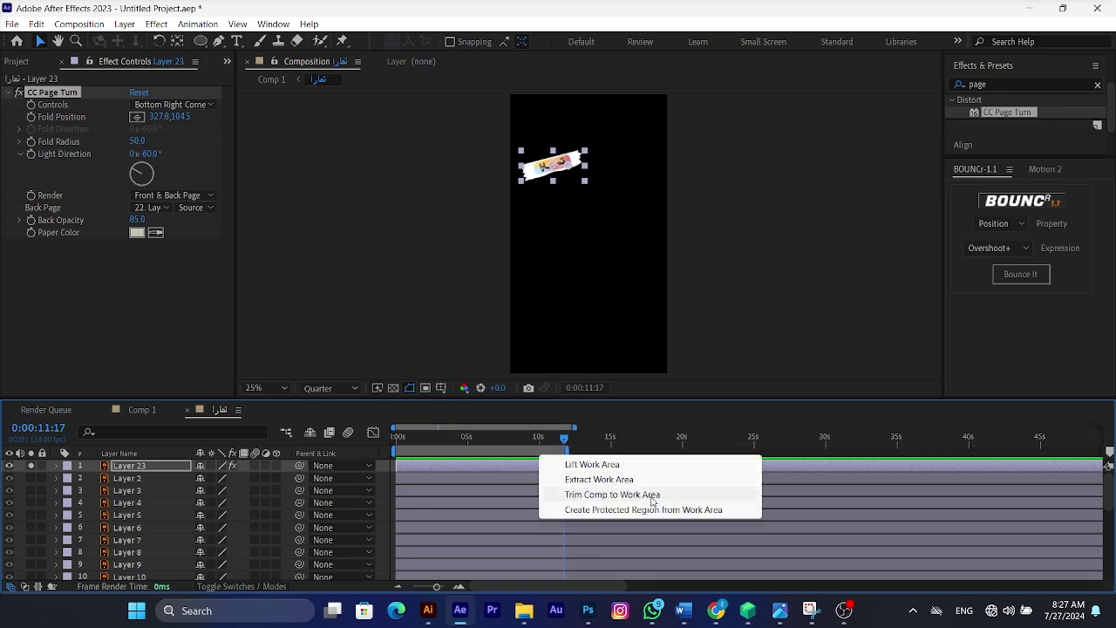
click(606, 444)
click(611, 442)
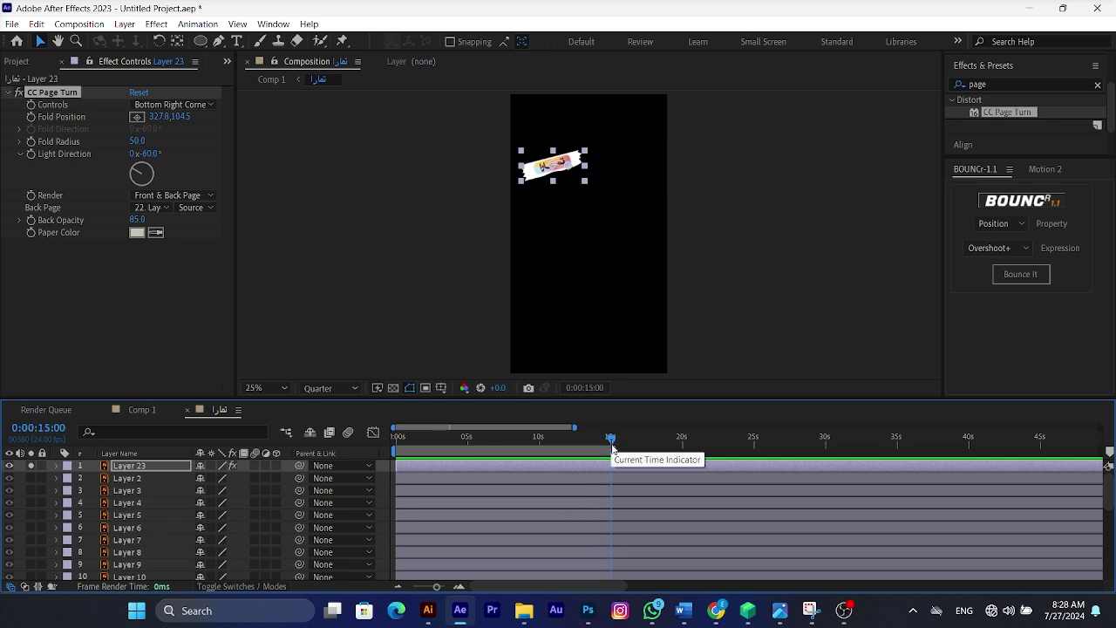
right_click(601, 446)
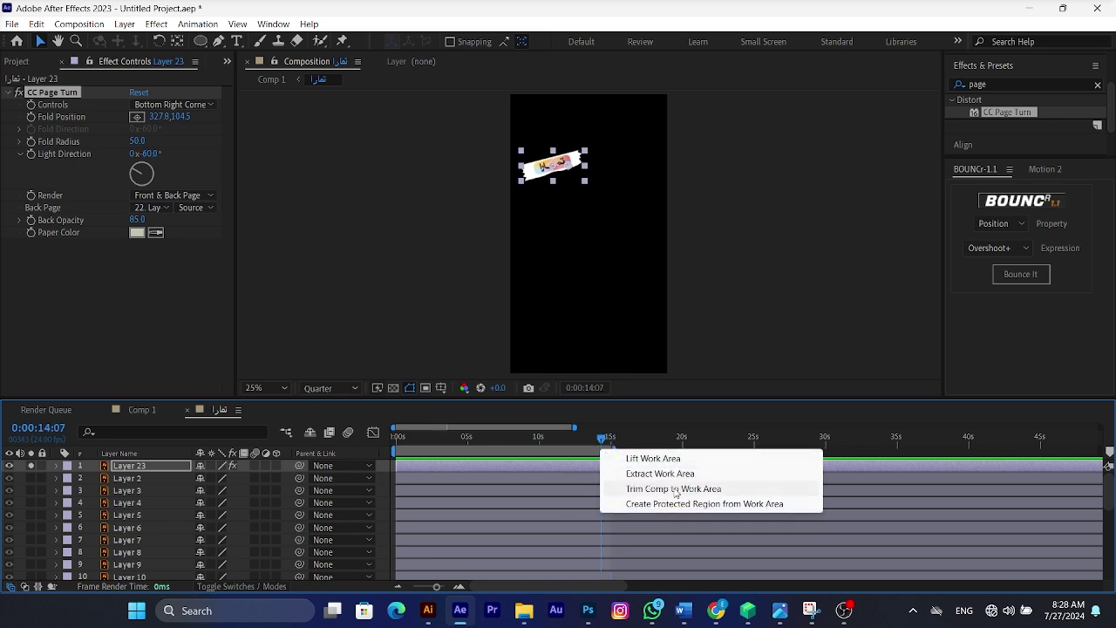
click(674, 490)
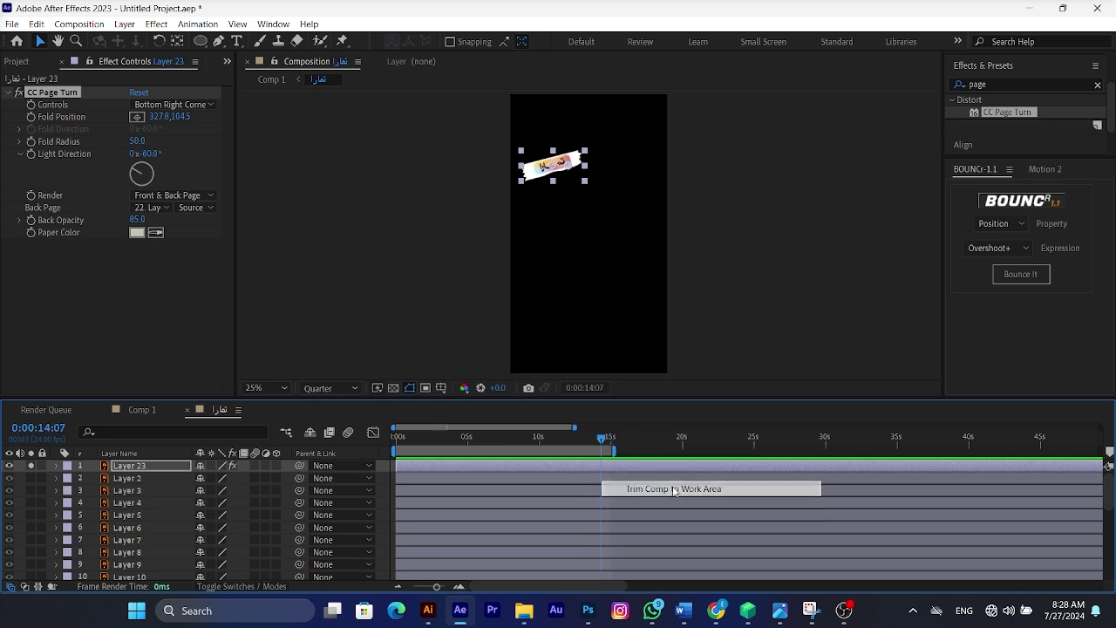
Add a Fold Position keyframe for Layer 23's CC Page Turn at 0:00:01:10 and reveal it in the timeline.
click(407, 442)
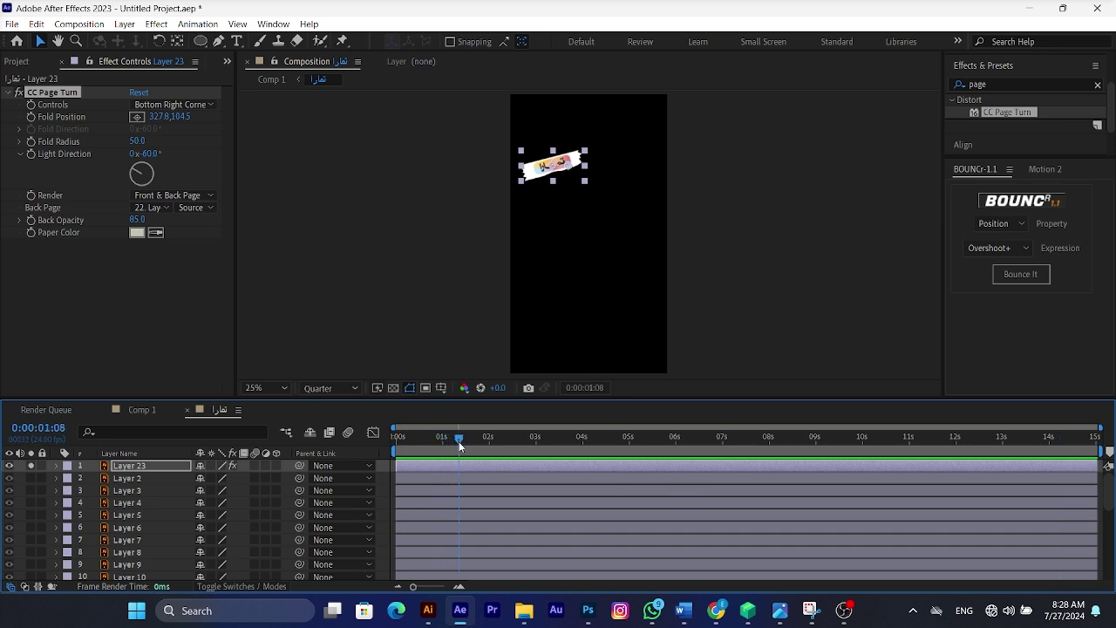
drag(458, 441, 462, 441)
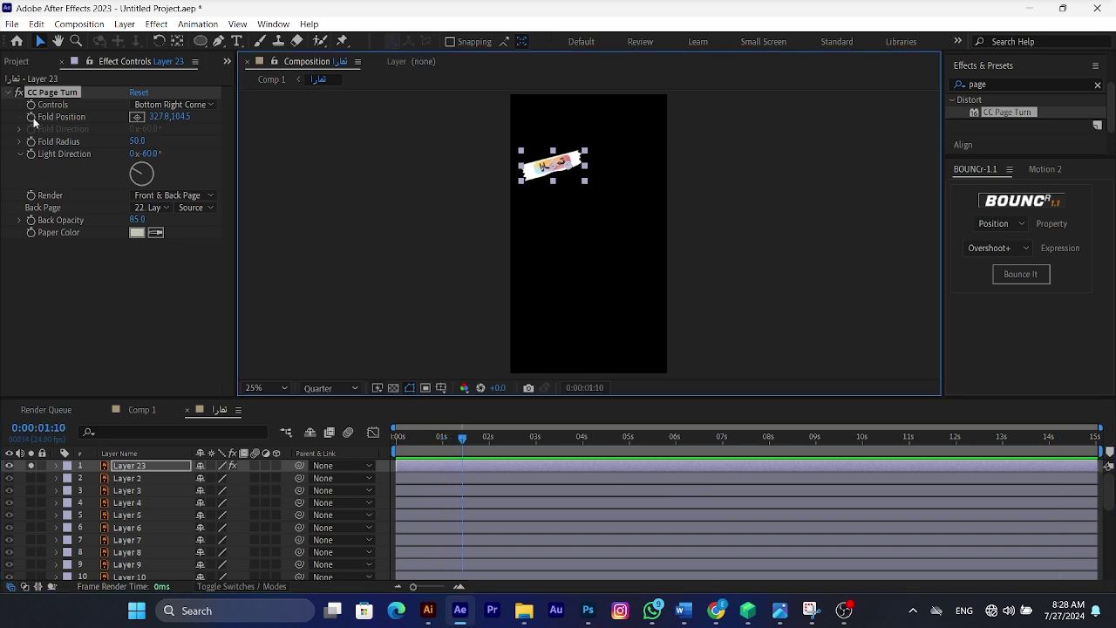
click(33, 118)
key(u)
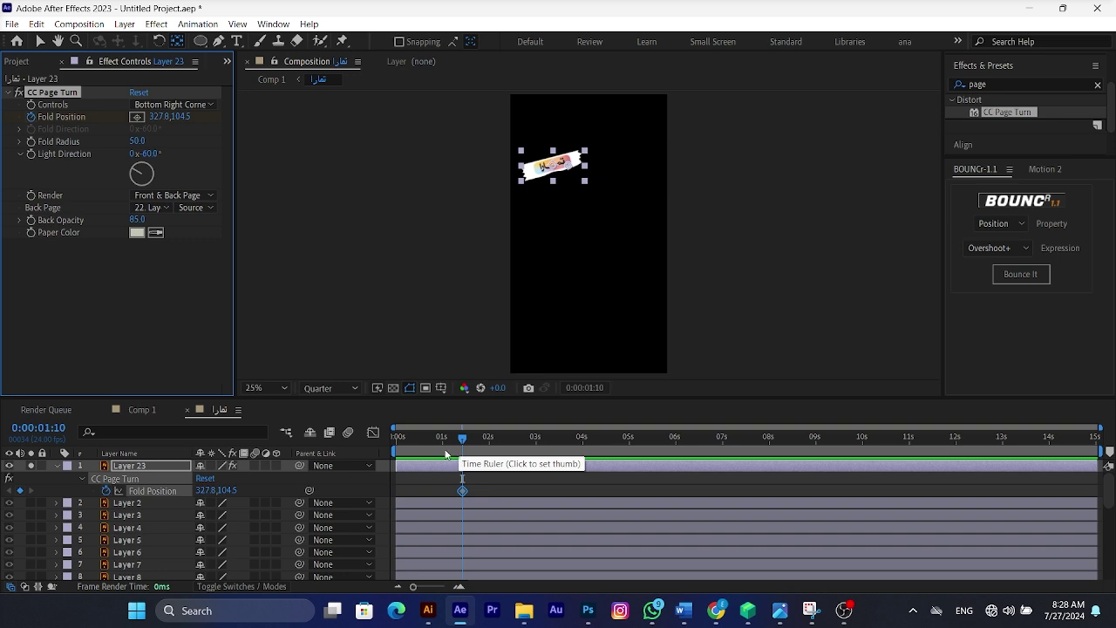
At 0:00:00:02, move Layer 23's fold point off the canvas to about -1188, 280 and preview the unfolding.
drag(446, 454, 400, 459)
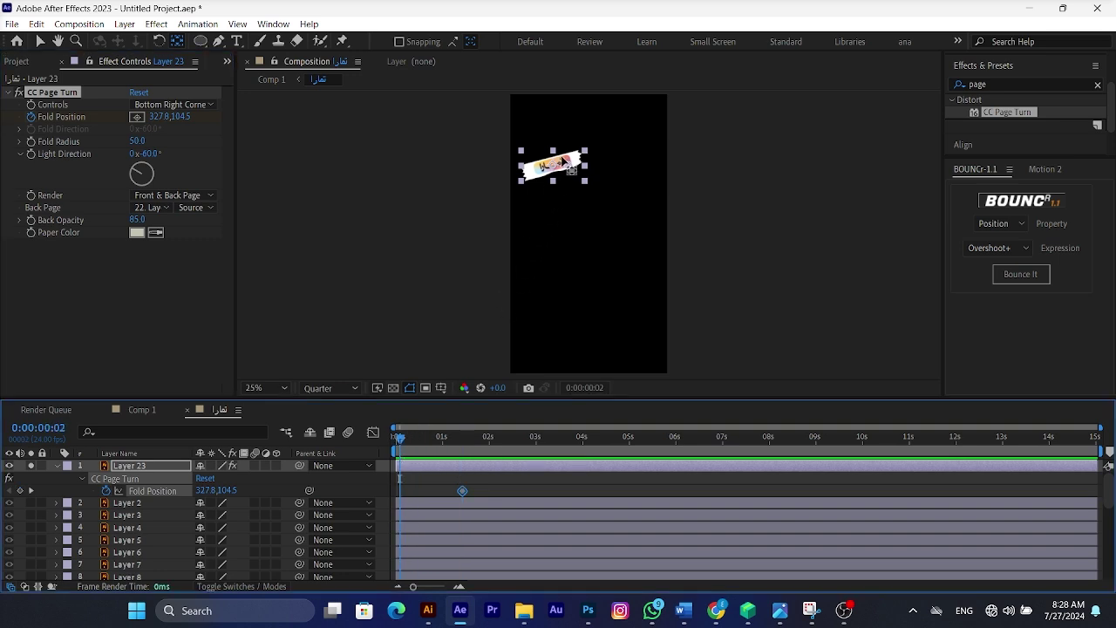
key(v)
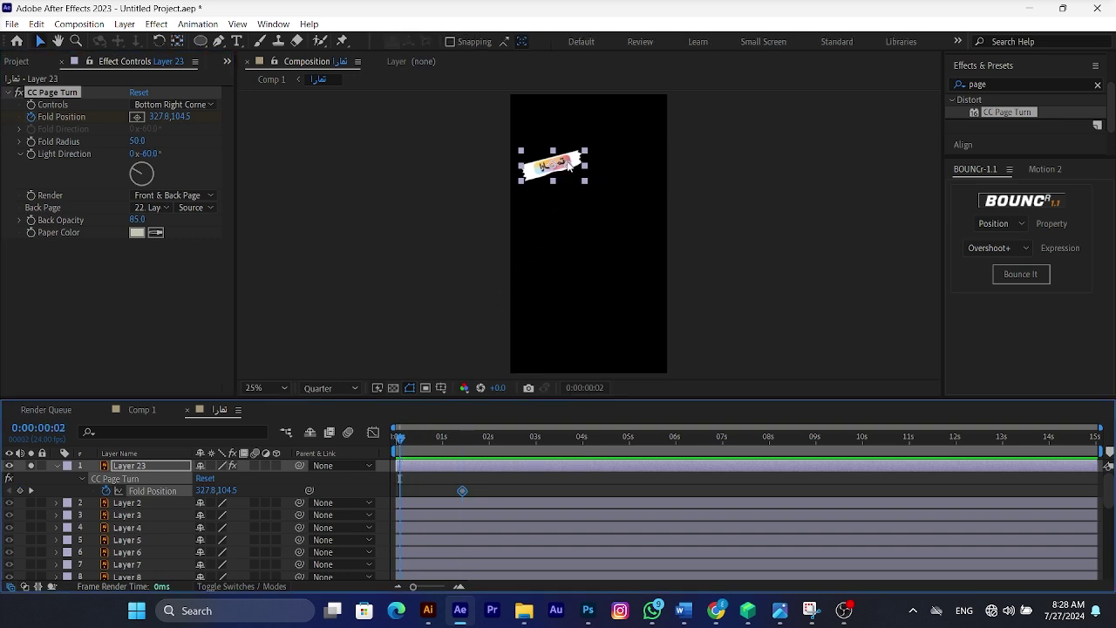
drag(569, 165, 355, 190)
key(space)
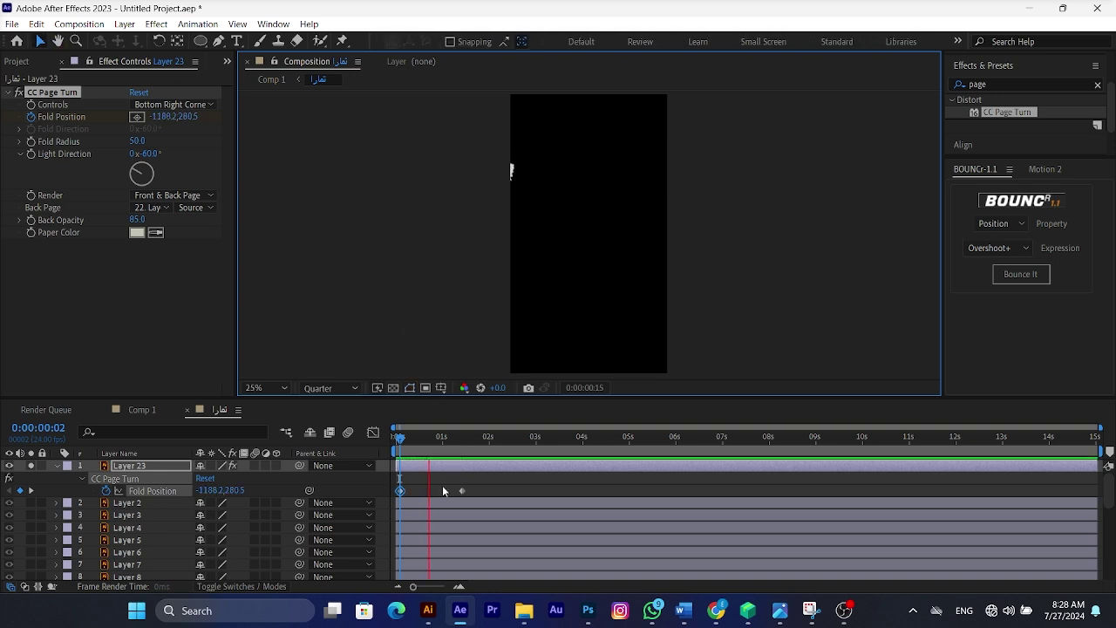
Bring Layer 23's end Fold Position keyframe to about 0:00:00:11 and ease both keyframes with an adjusted speed curve.
click(458, 492)
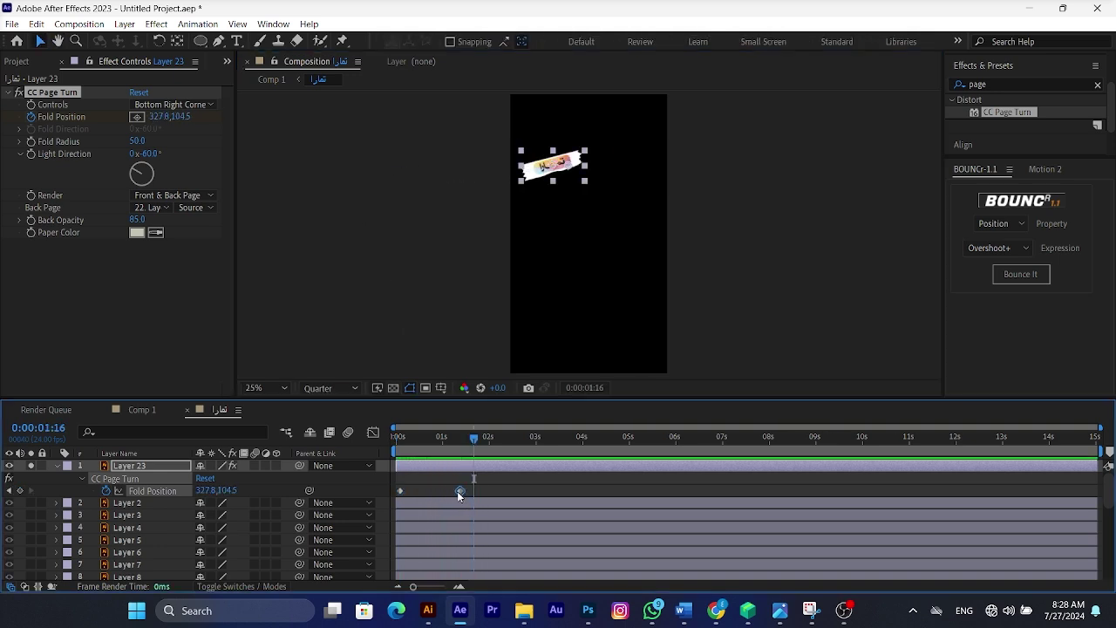
drag(460, 490, 377, 497)
click(373, 433)
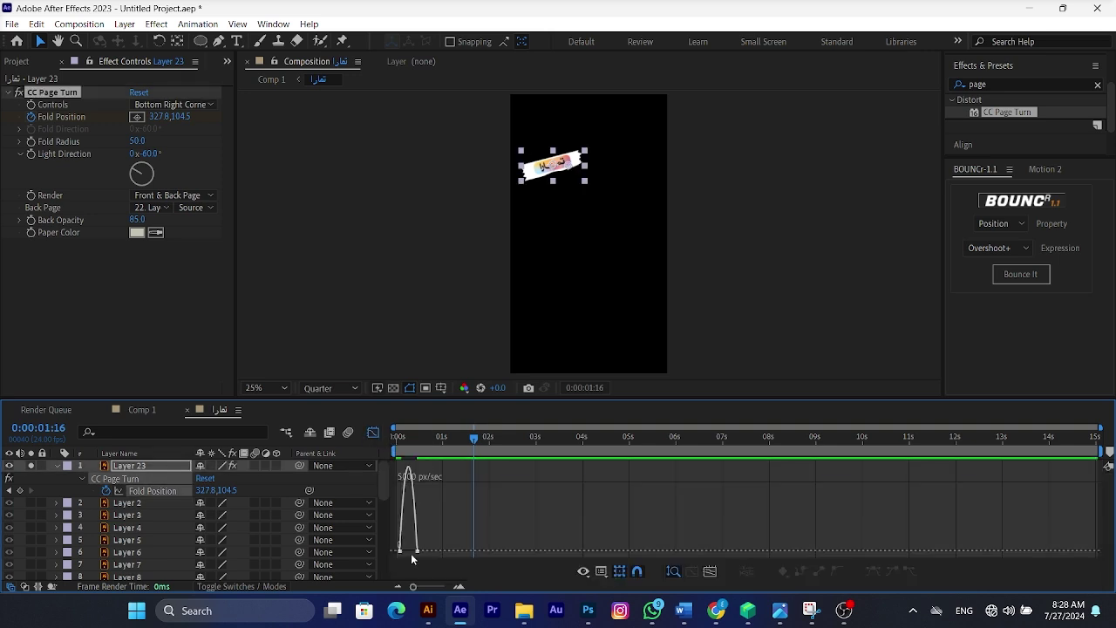
click(400, 549)
drag(404, 552, 410, 551)
click(374, 432)
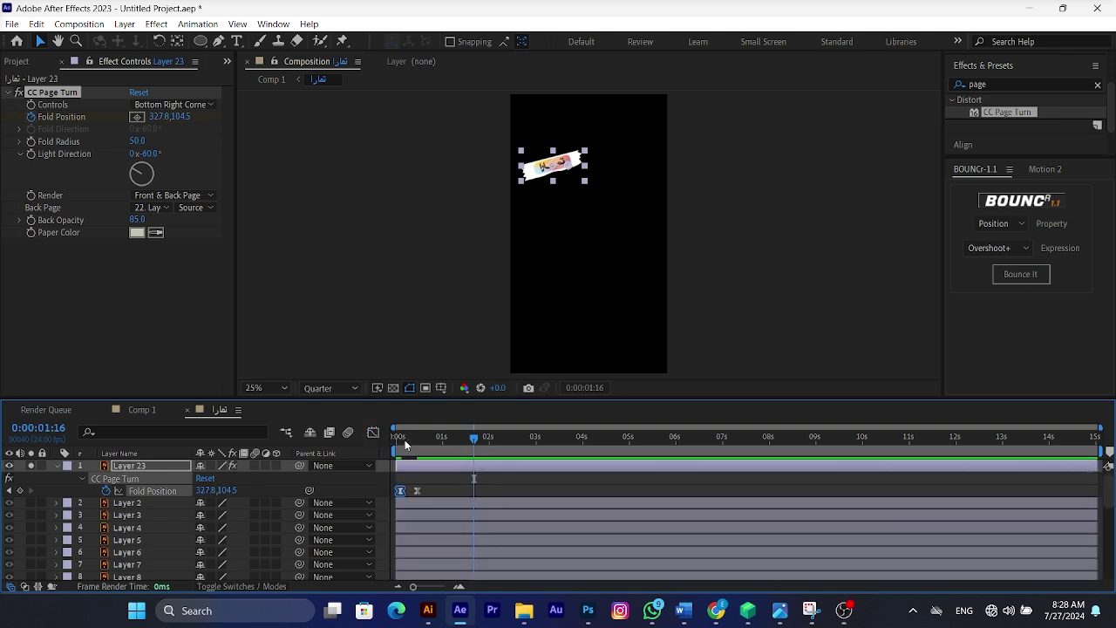
Preview the eased fold, move its end keyframe out to about 0:00:01:09, and preview the animation again.
click(405, 440)
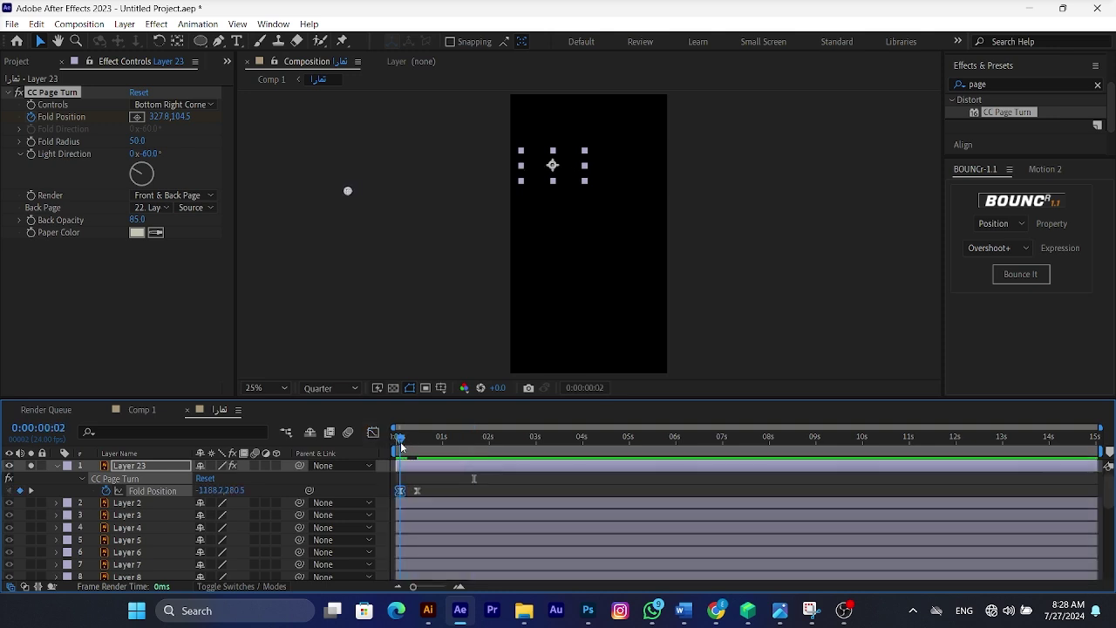
key(space)
click(429, 491)
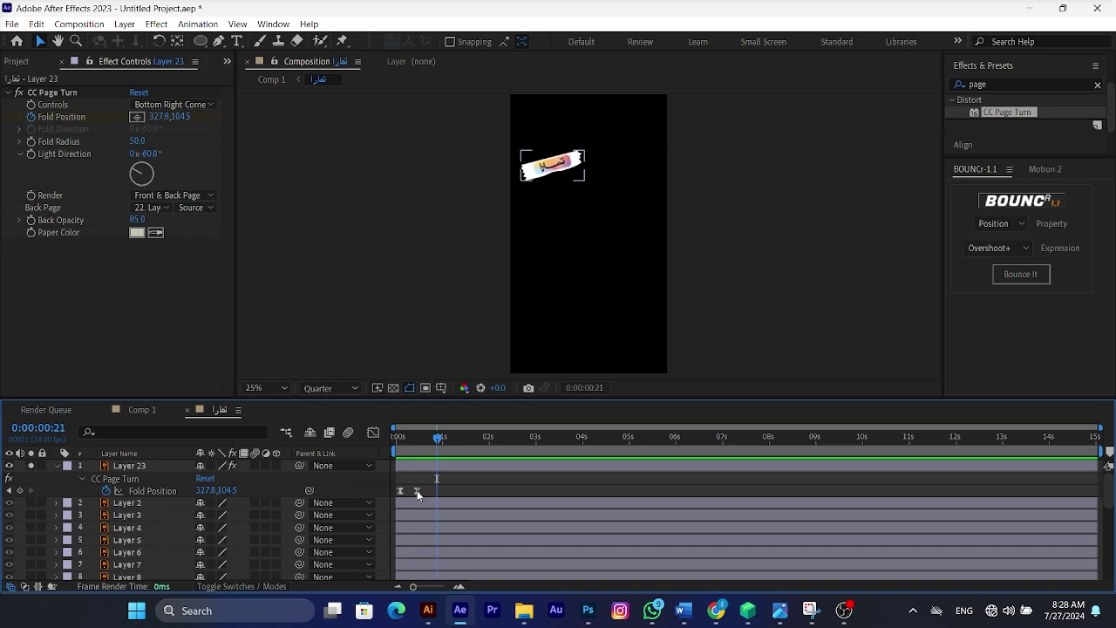
drag(417, 490, 460, 491)
key(Home)
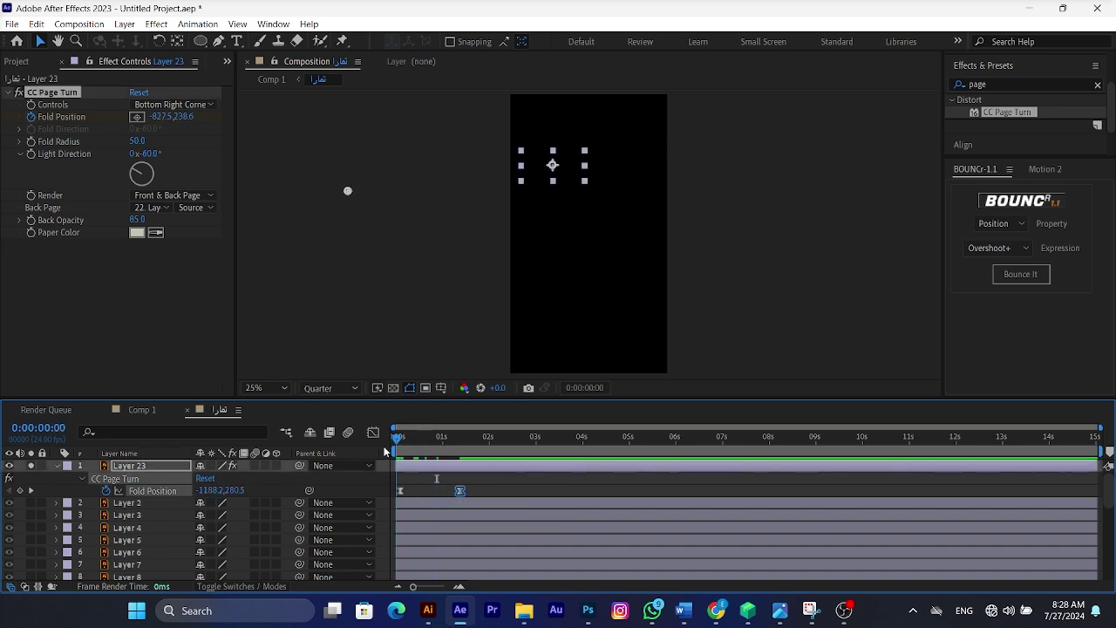
key(space)
click(488, 484)
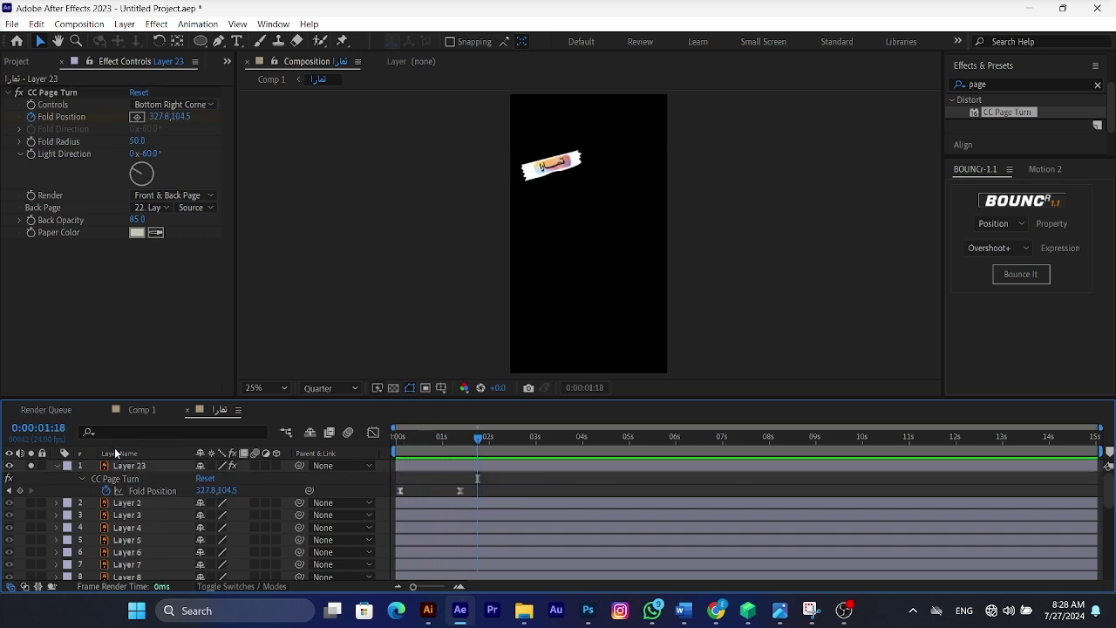
Turn off the solo on Layer 23 and give Layer 24, the orange folder, a Red label.
click(32, 466)
click(615, 320)
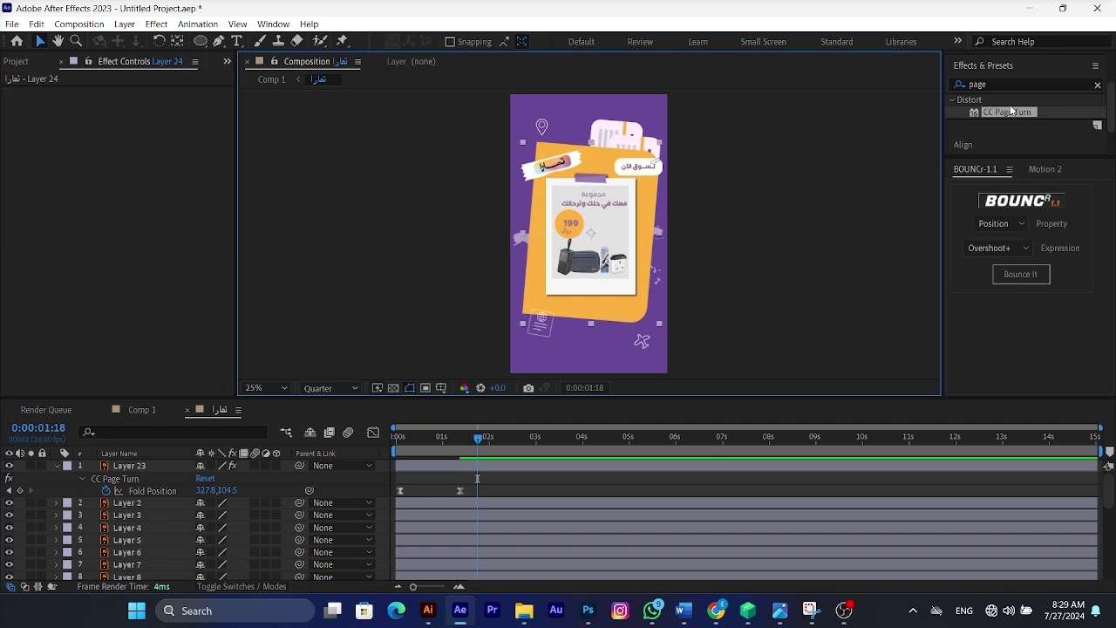
scroll(452, 517, down, 5)
click(66, 539)
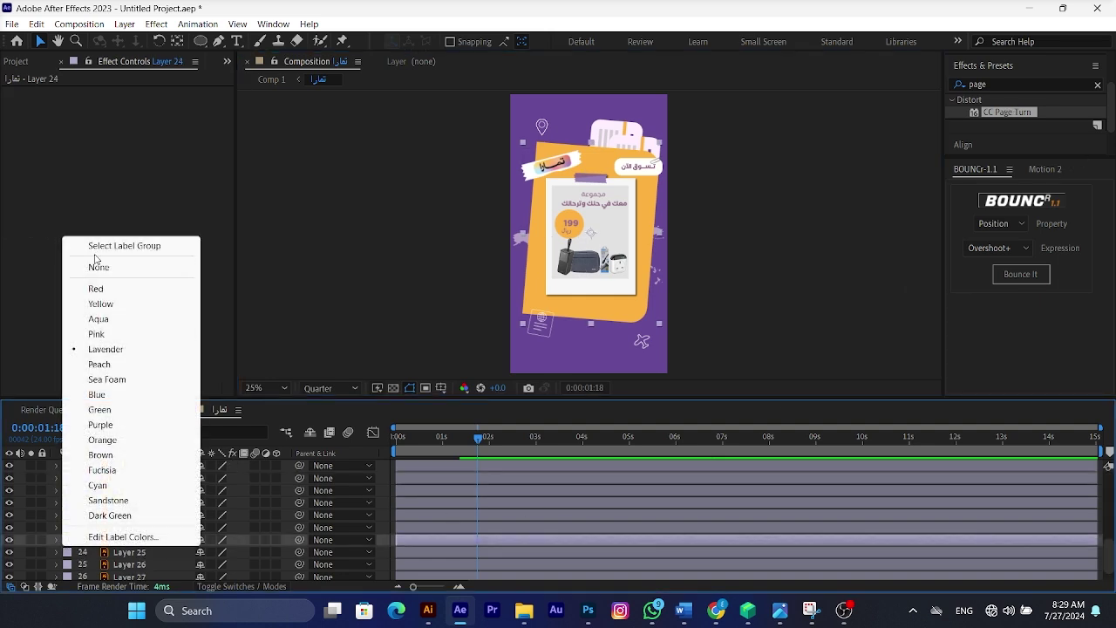
click(96, 289)
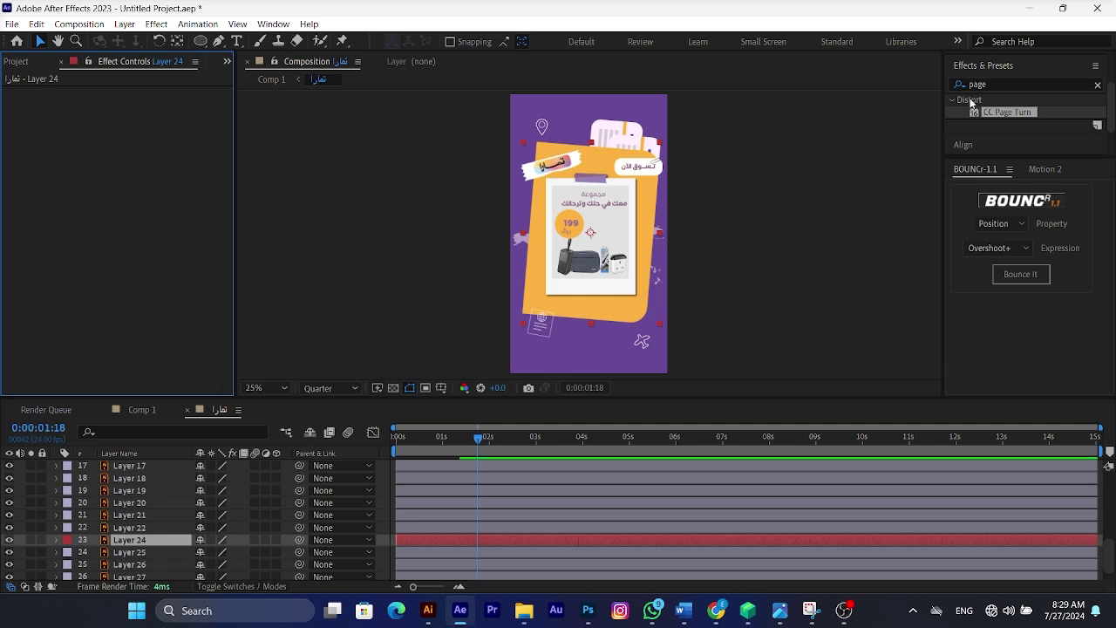
Apply CC Page Turn to Layer 24 and keyframe its Fold Position at 909.8, 1264.0 at 0:00:01:18.
click(1011, 114)
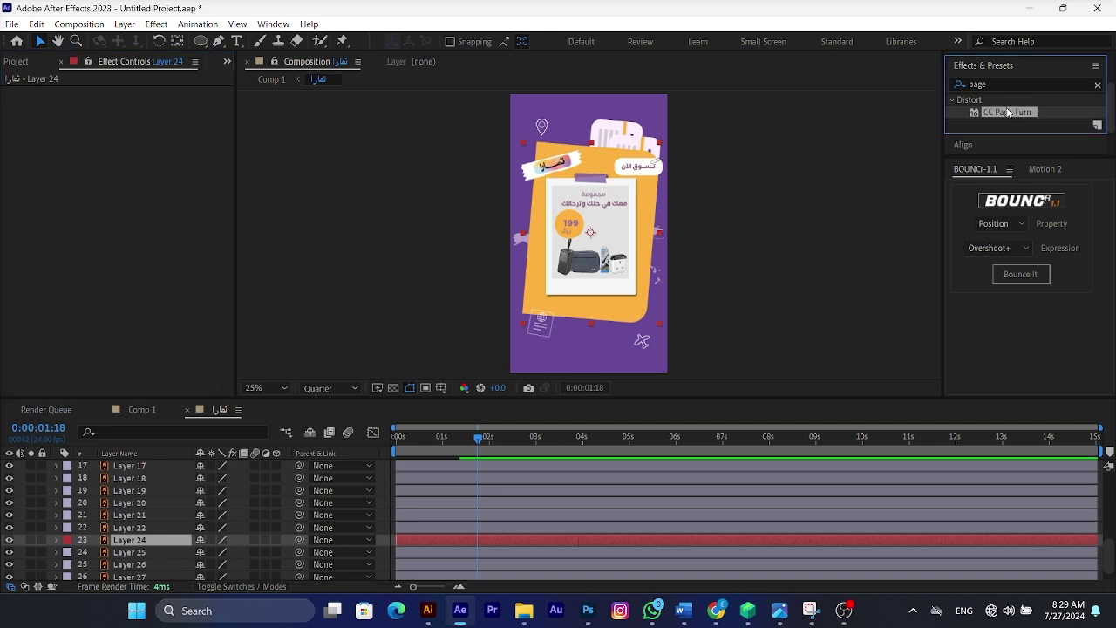
drag(1008, 112, 54, 199)
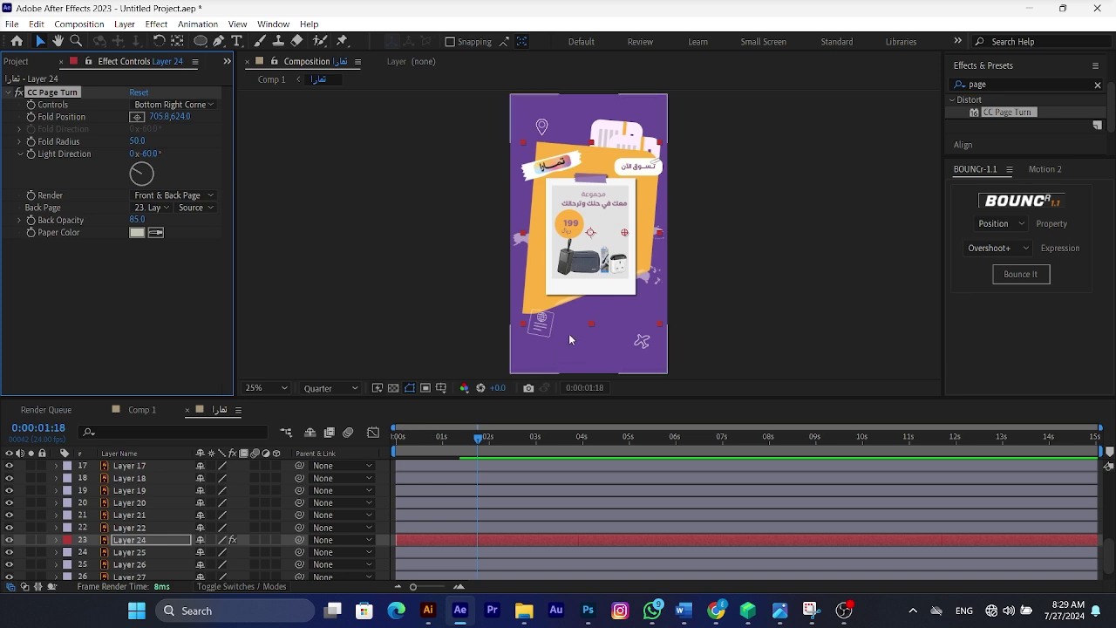
drag(629, 233, 655, 326)
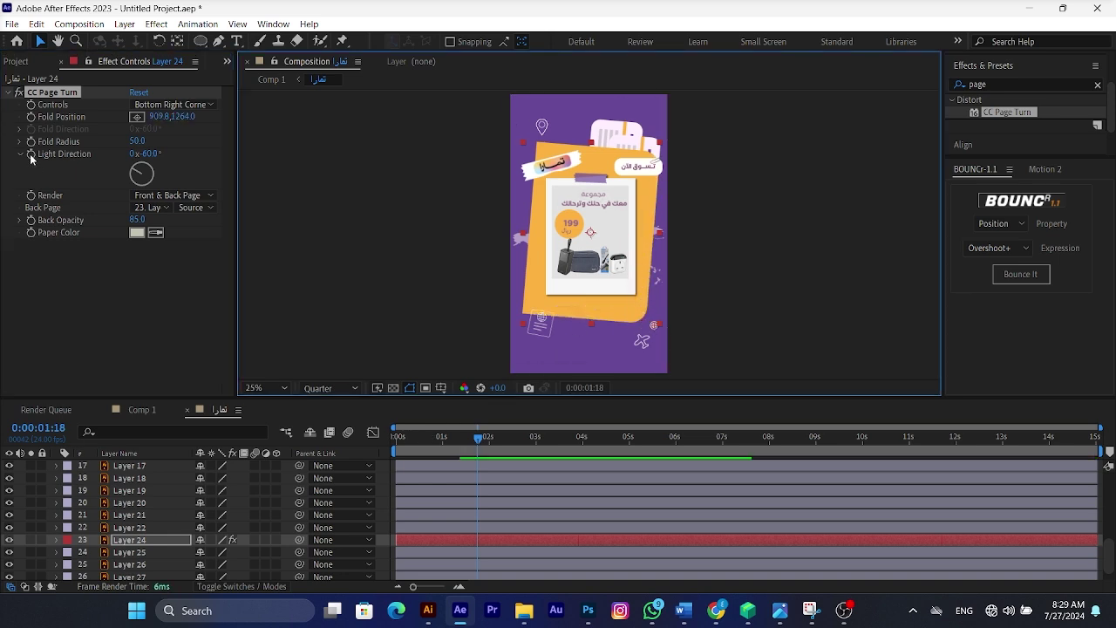
click(28, 118)
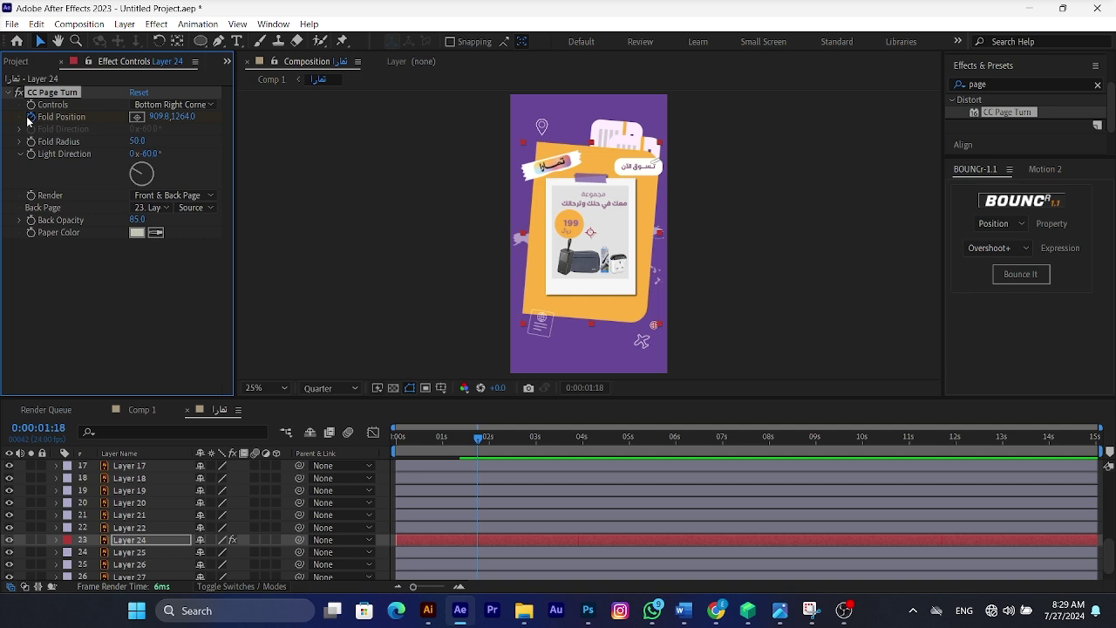
Set Layer 24's page turn controls to Top Left Corner and move its fold point to about 130, -156.
click(198, 104)
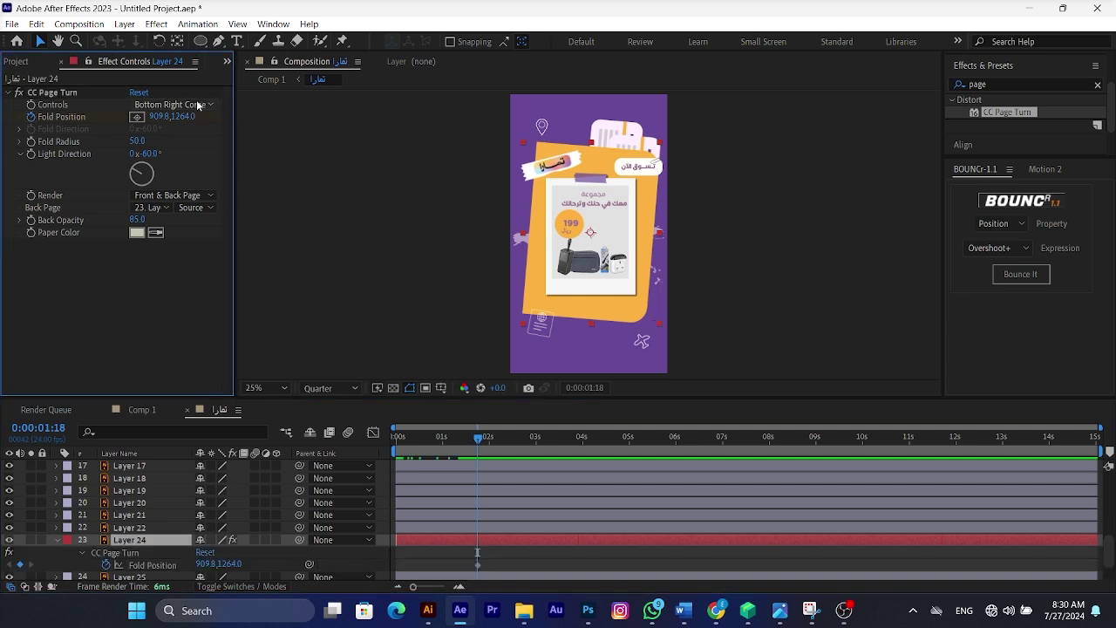
click(199, 103)
click(196, 142)
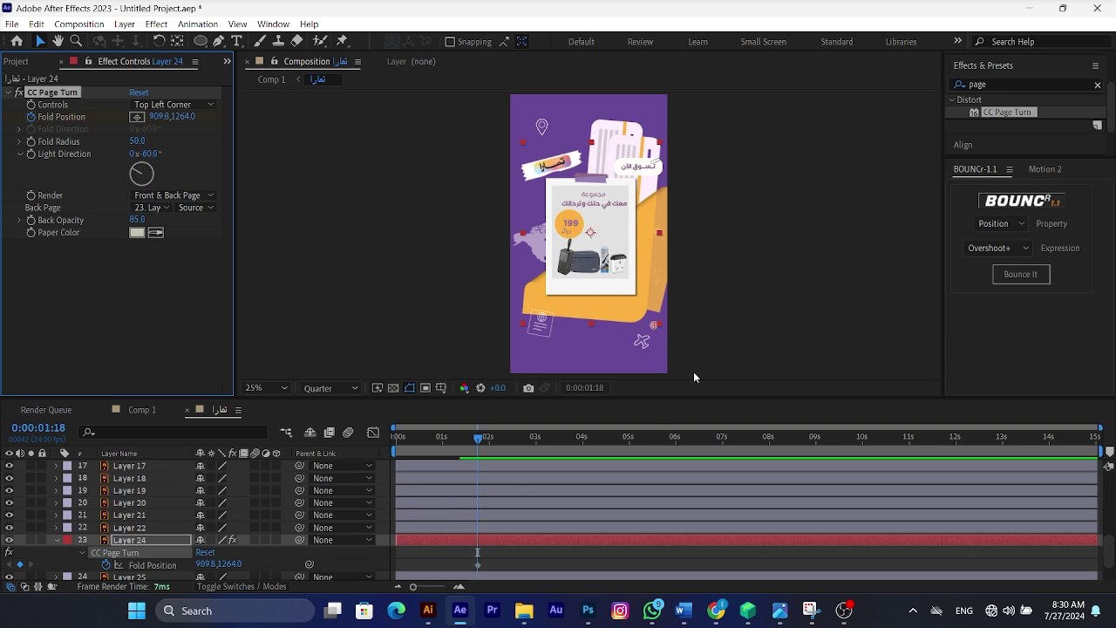
drag(653, 326, 540, 122)
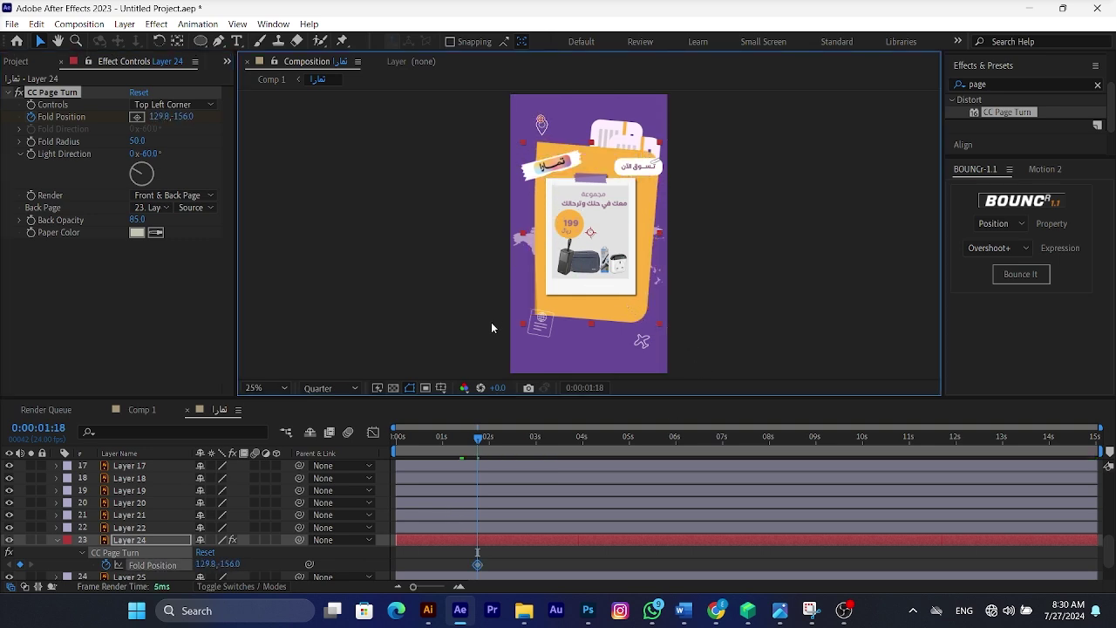
Keyframe Layer 24's Fold Position at 2881.8, 1108.0 at 0:00:00:08, ease both keyframes, move the end one to 0:00:00:19, and preview.
click(412, 445)
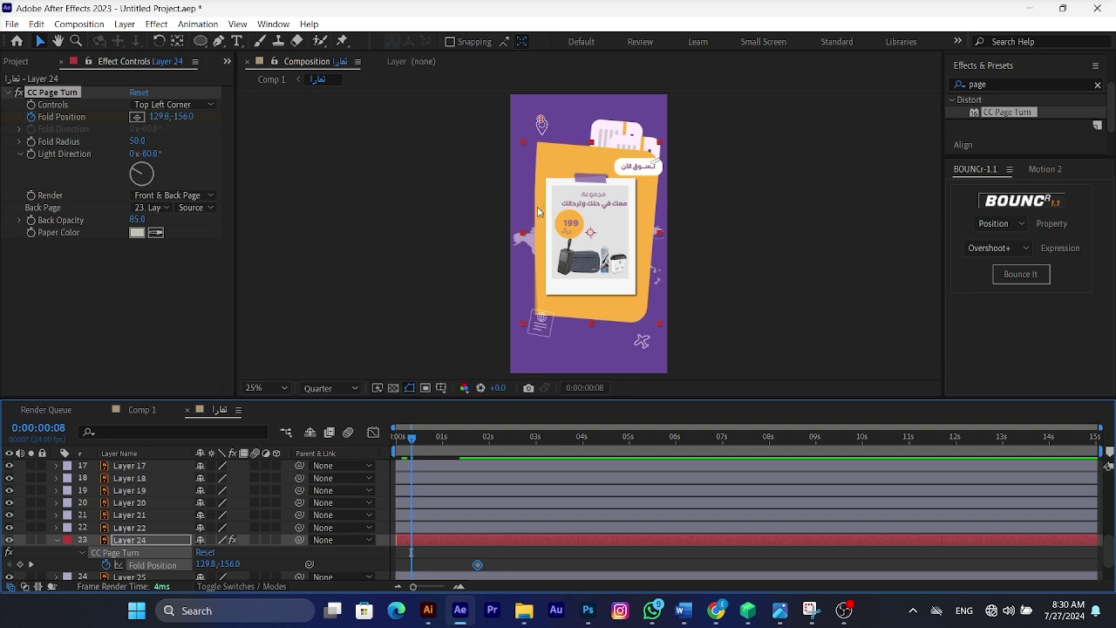
drag(541, 120, 938, 302)
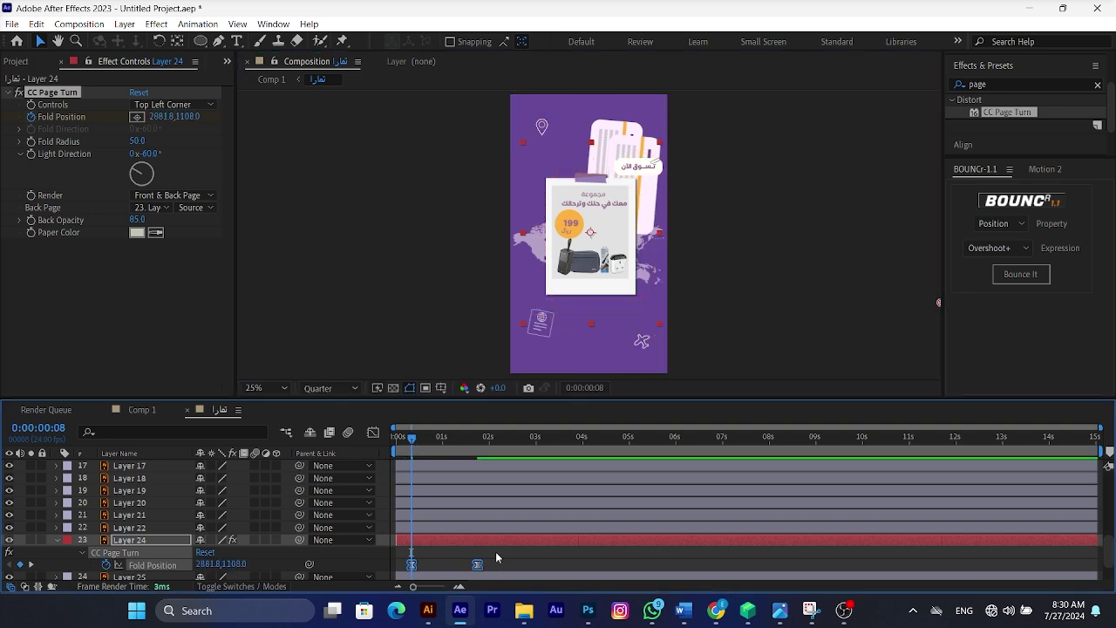
drag(477, 564, 436, 568)
key(space)
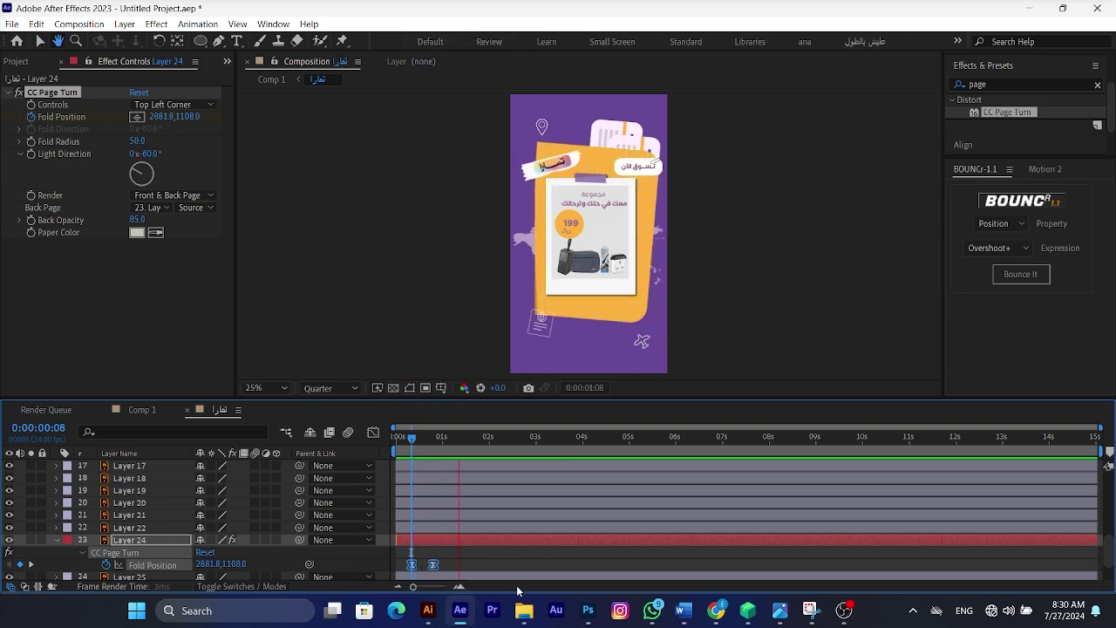
click(477, 549)
key(space)
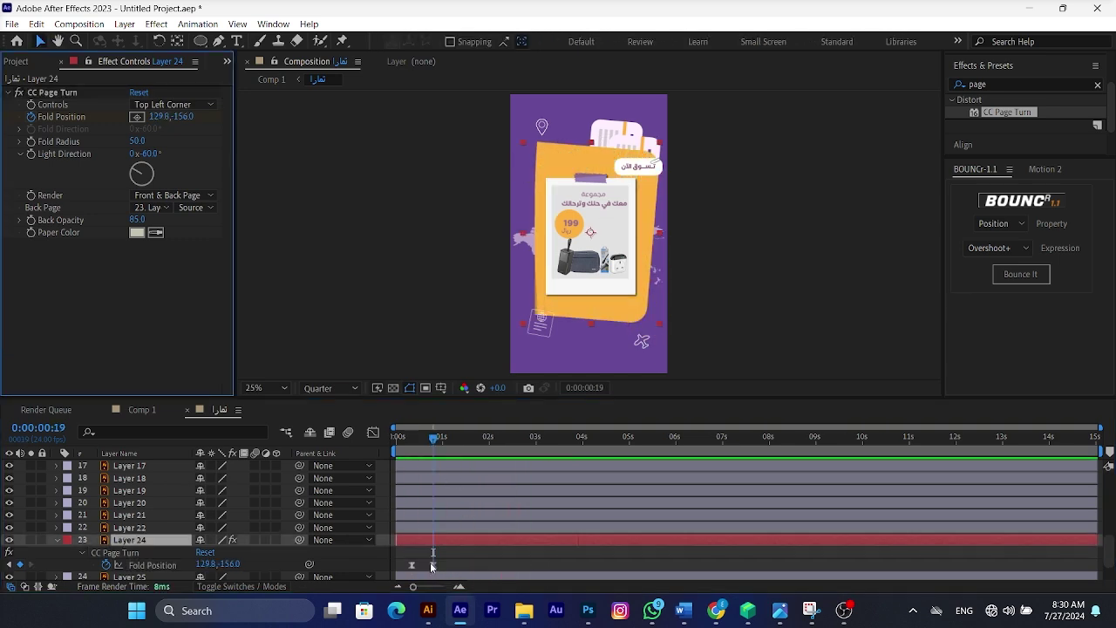
Change Layer 24's end fold keyframe at 0:00:00:19 to -306.2, -172.0 so the folder unfolds fully, and preview the result.
click(432, 565)
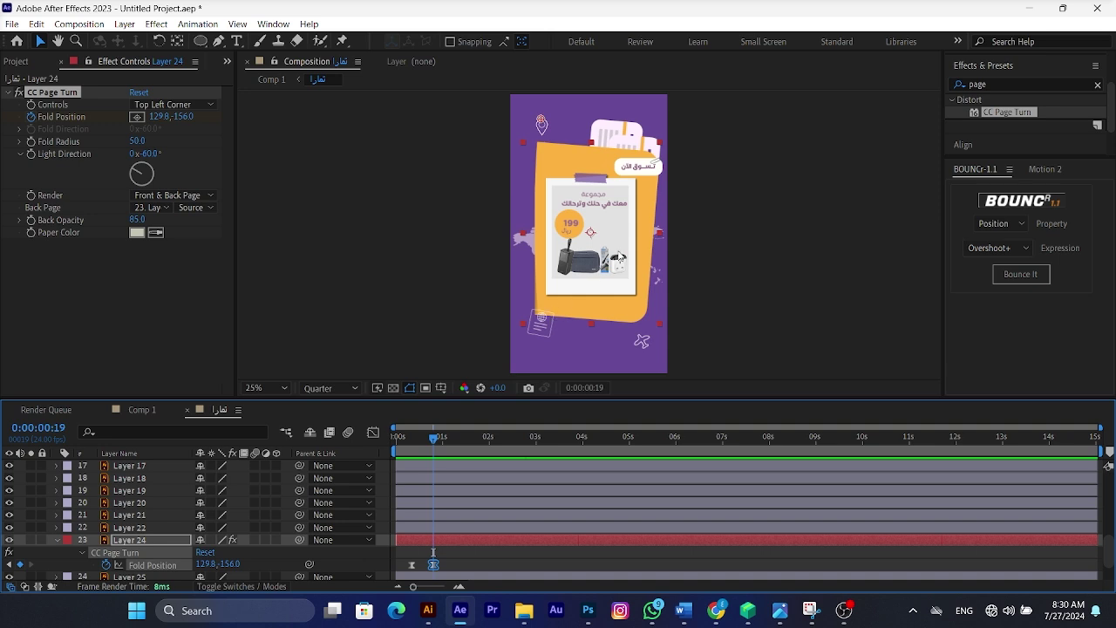
drag(545, 128, 481, 121)
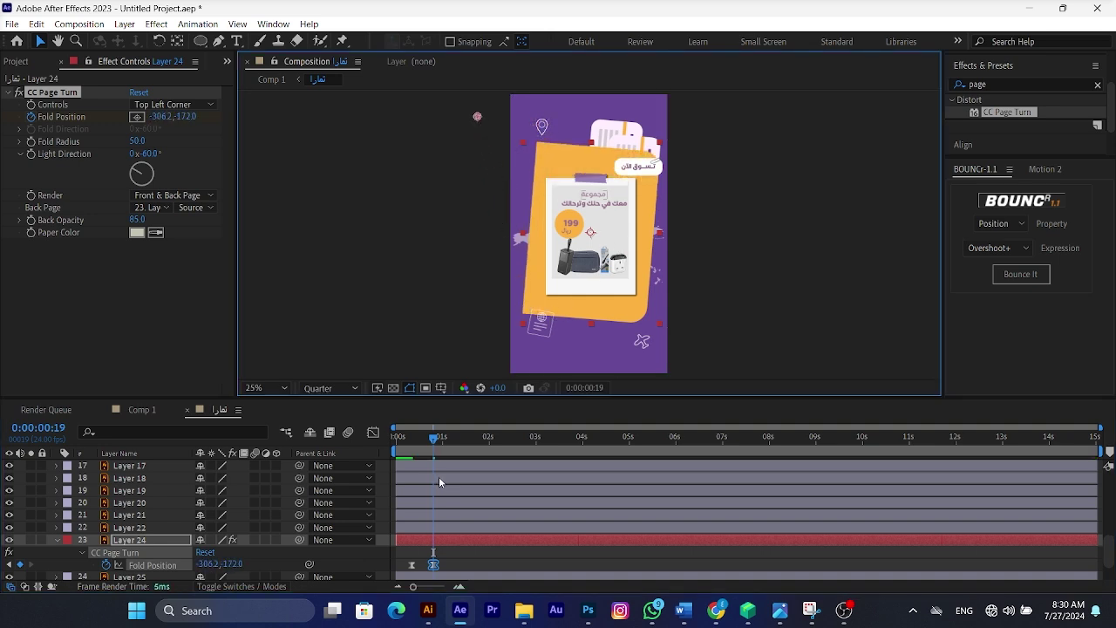
key(space)
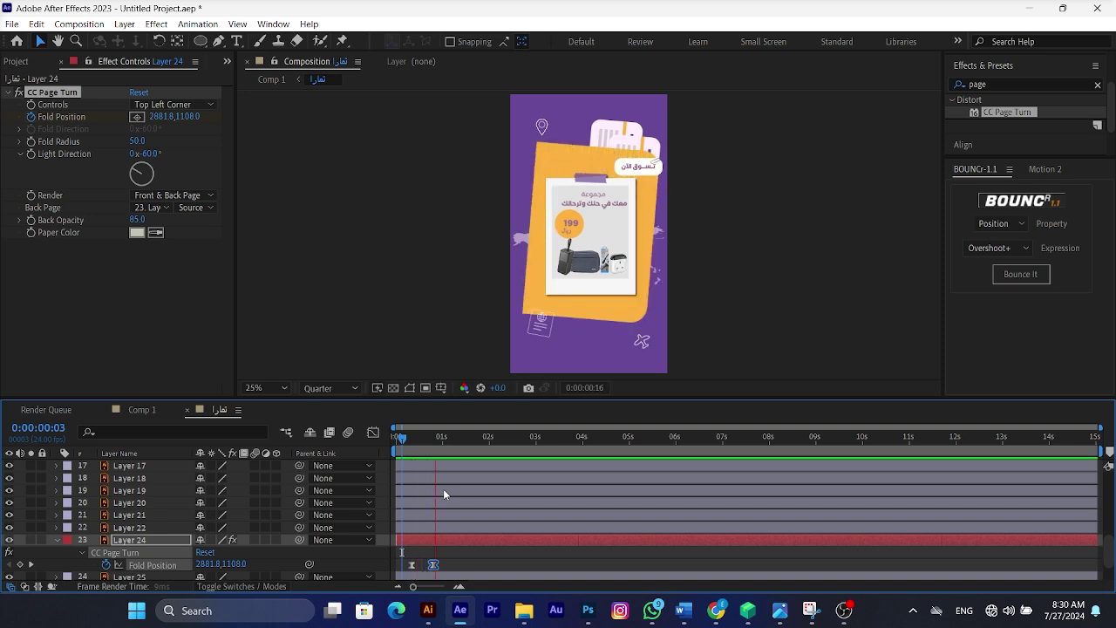
key(space)
click(452, 552)
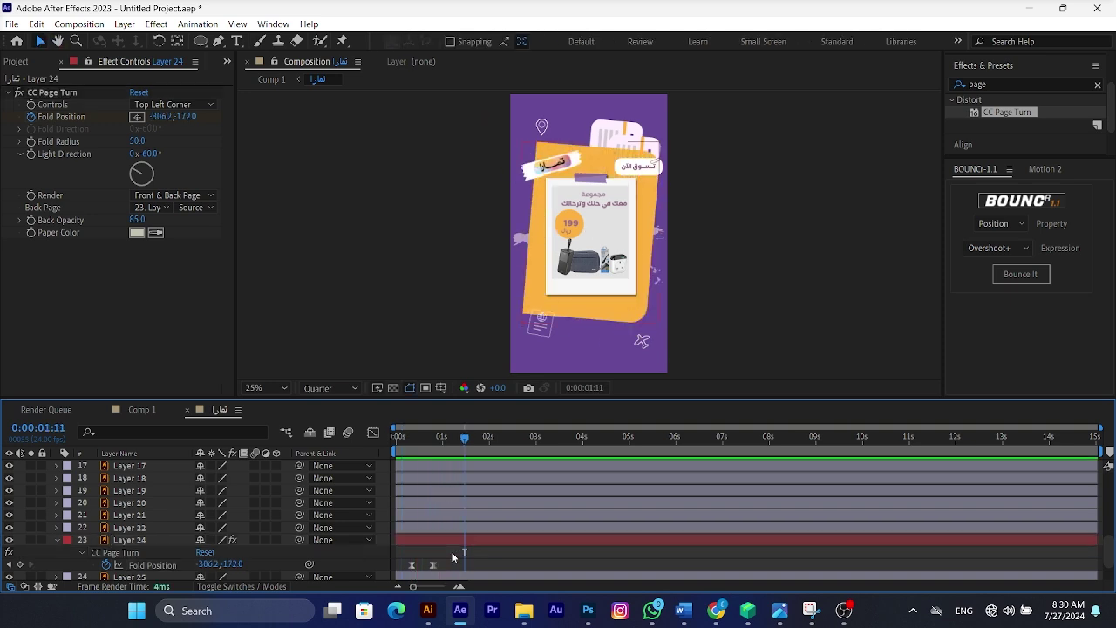
Copy Layer 23's keyframed CC Page Turn effect to Layer 22, the white photo frame, starting at 0:00:00:17, and reveal its keyframes.
click(590, 290)
scroll(479, 486, up, 7)
click(376, 491)
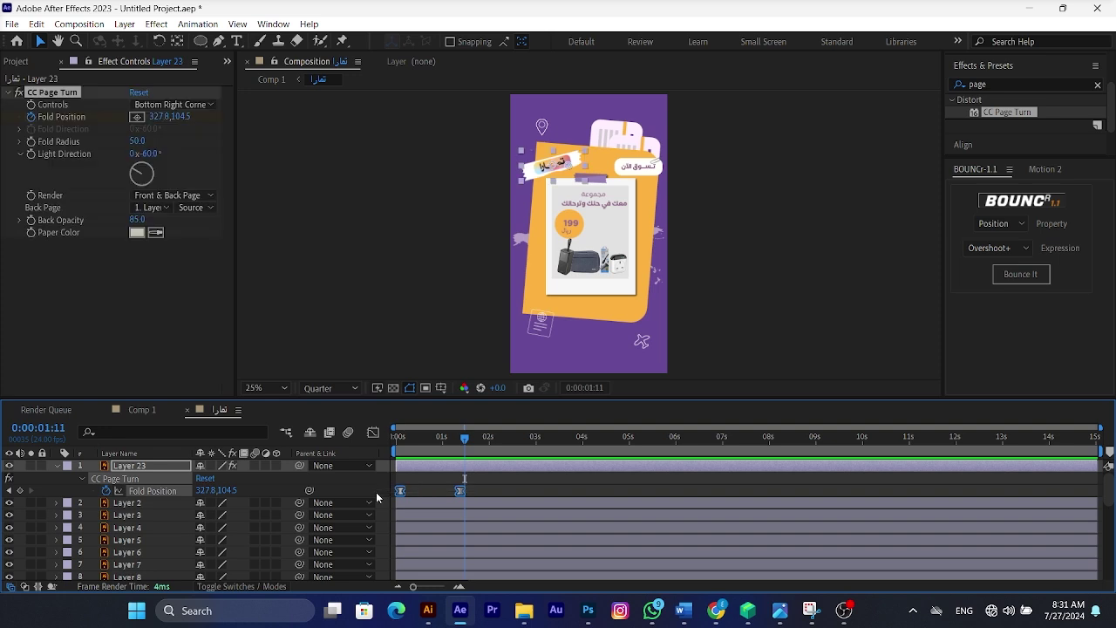
scroll(486, 481, down, 7)
scroll(485, 478, down, 2)
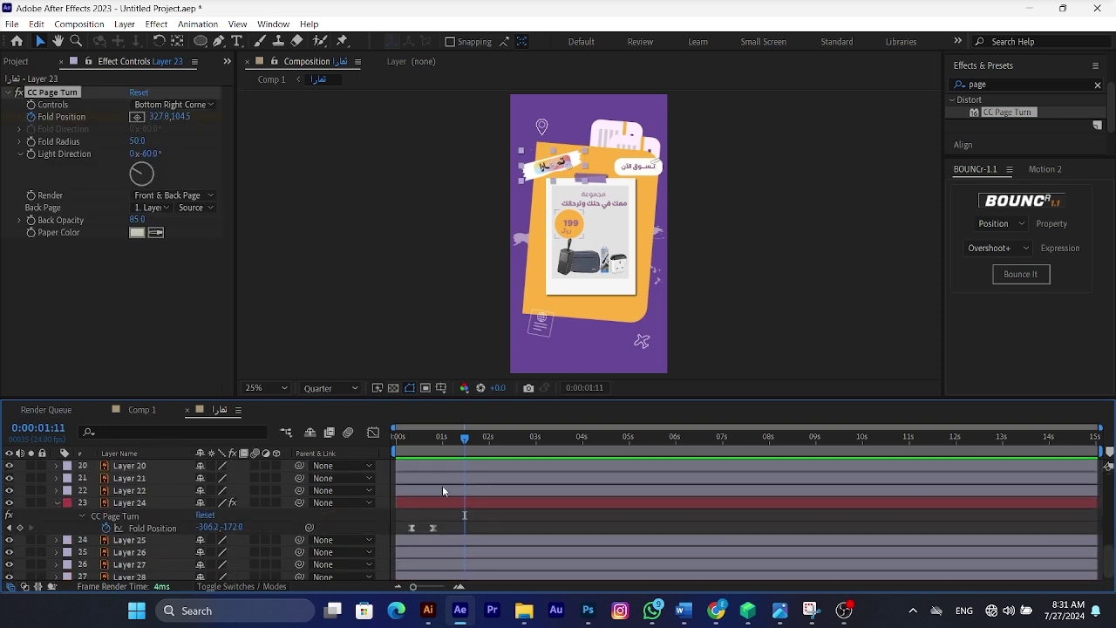
click(442, 485)
click(429, 447)
drag(429, 449, 503, 468)
key(u)
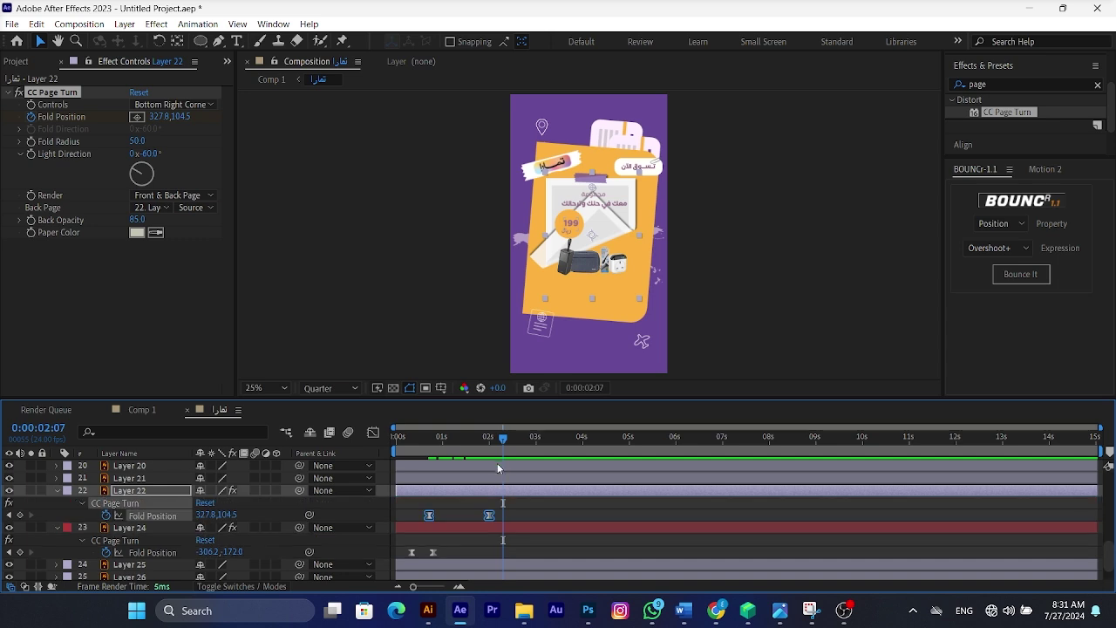
Set Layer 22's end Fold Position keyframe at 0:00:02:00 to 623.8, 876.5 so the frame opens completely, and preview it.
key(j)
click(77, 117)
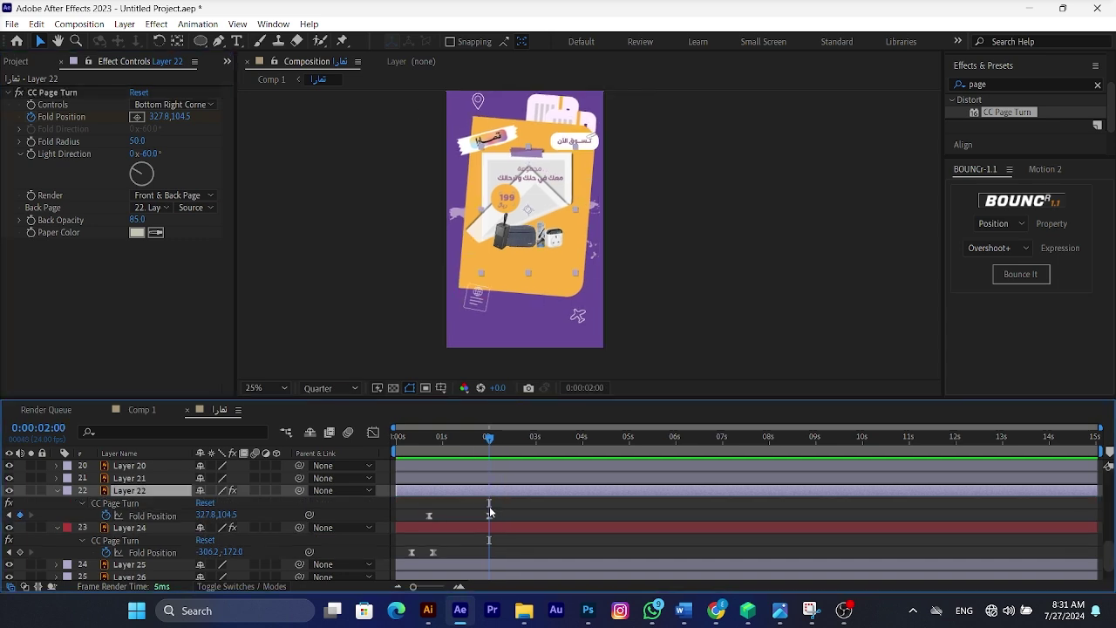
click(489, 514)
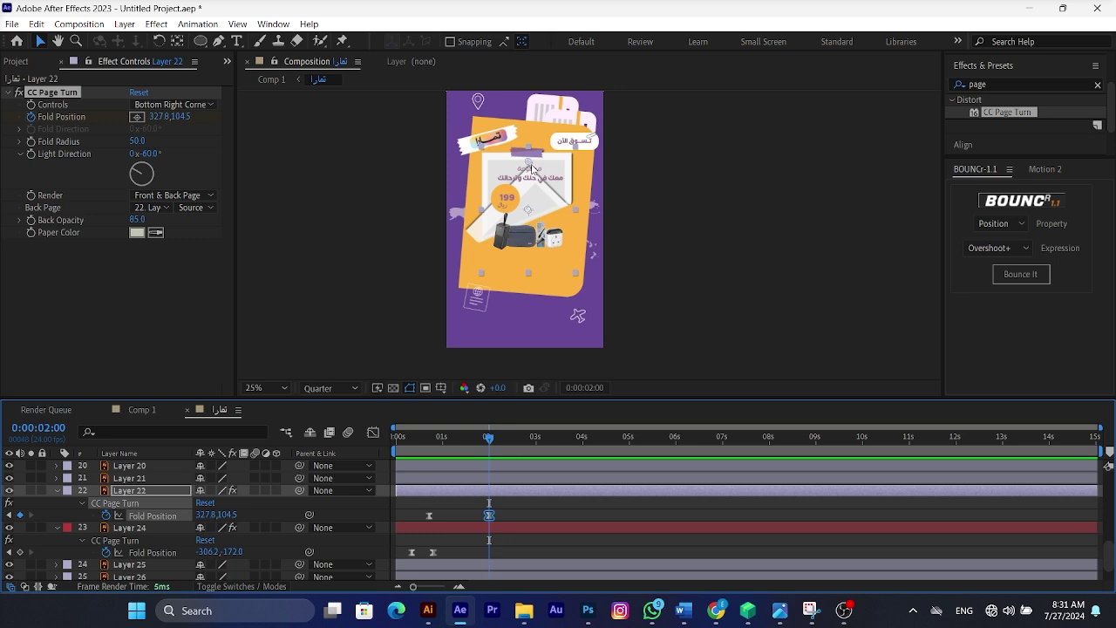
drag(529, 166, 566, 265)
key(space)
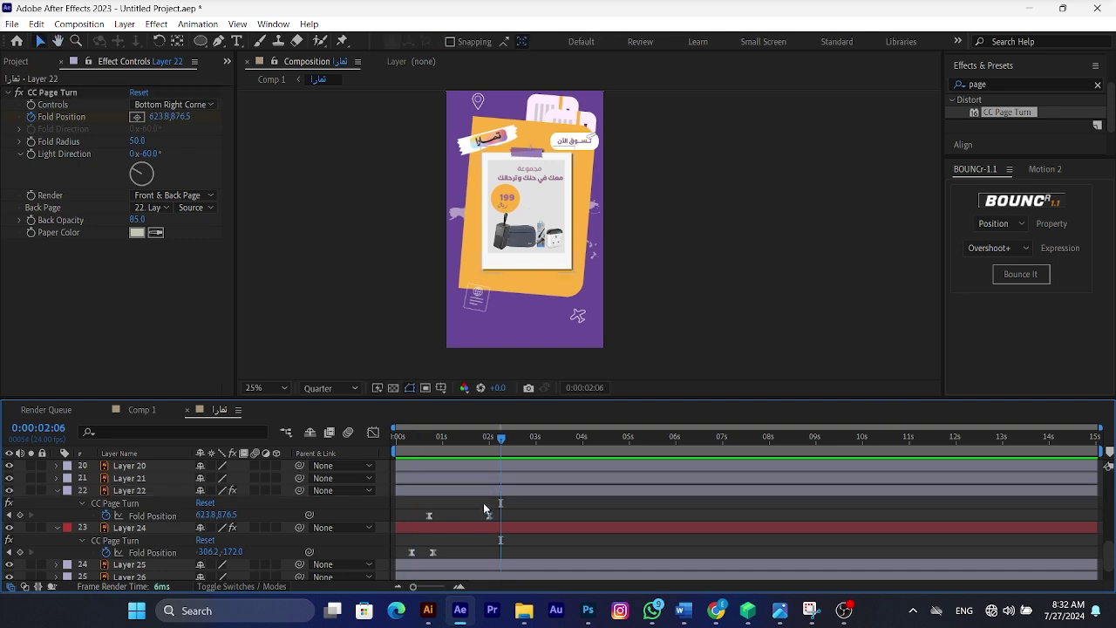
Move Layer 22's end keyframe to about 0:00:01:09, set its start Fold Position to -1376.2, 336.5, and preview the fold.
drag(489, 515, 460, 523)
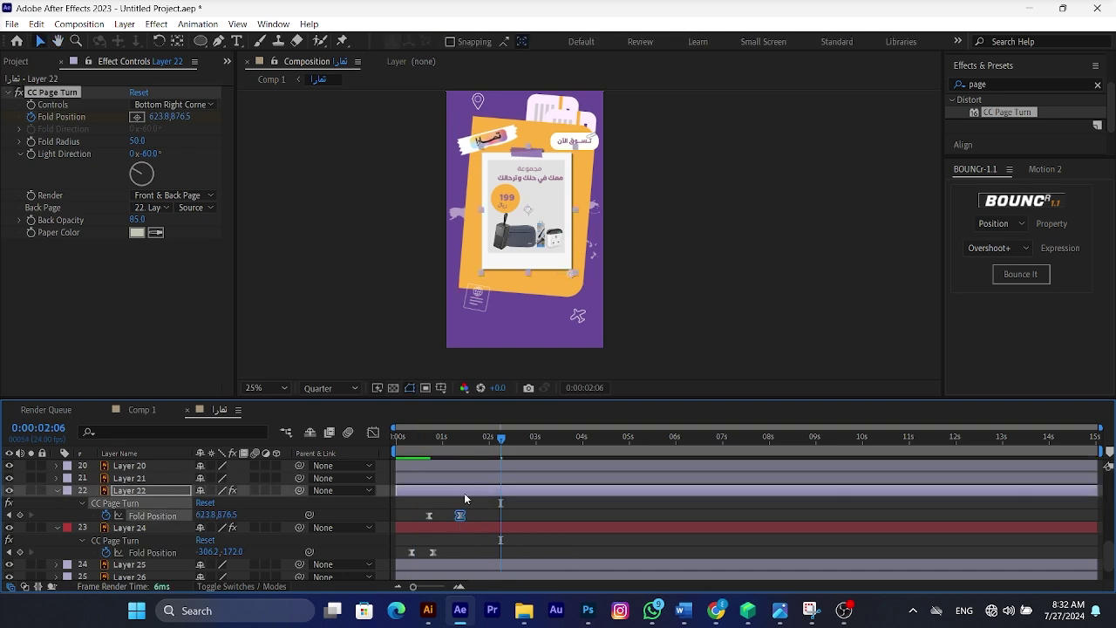
click(427, 460)
click(430, 515)
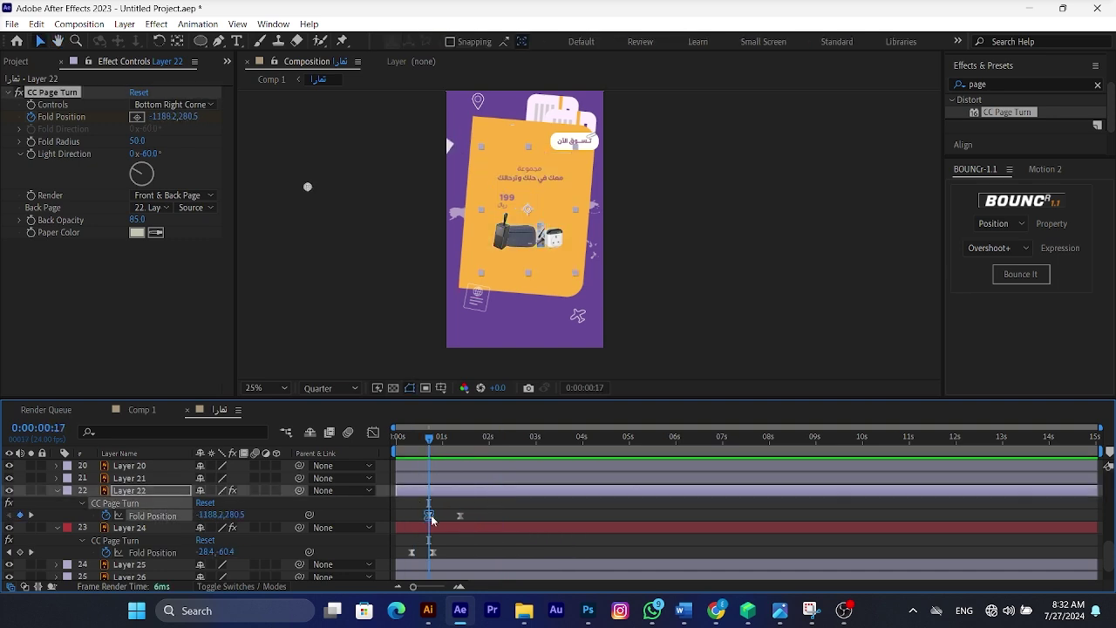
drag(308, 187, 280, 195)
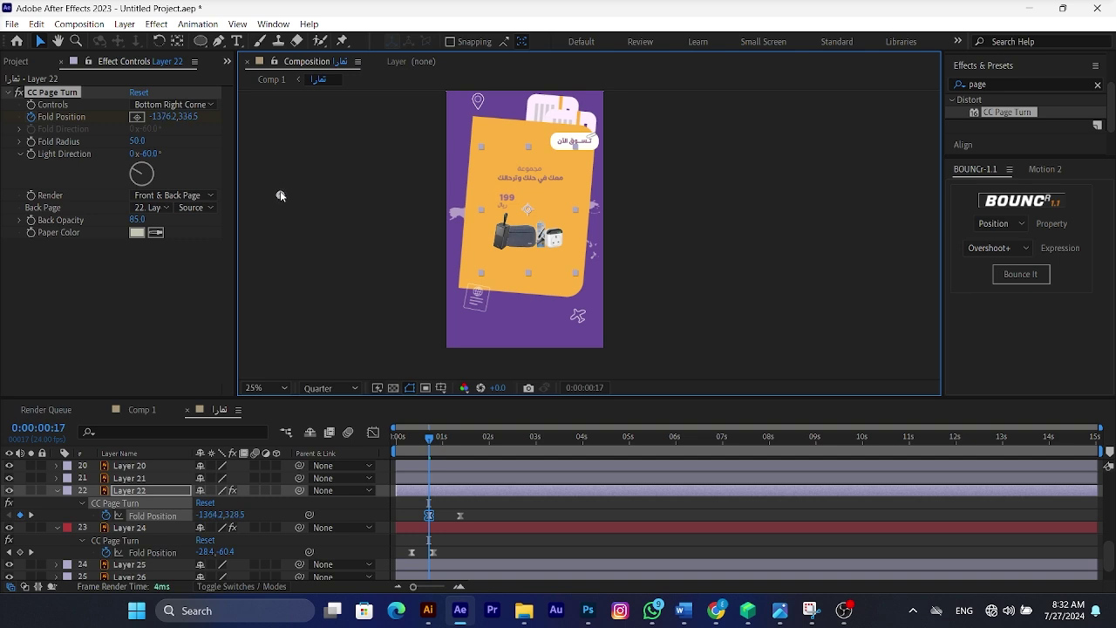
key(space)
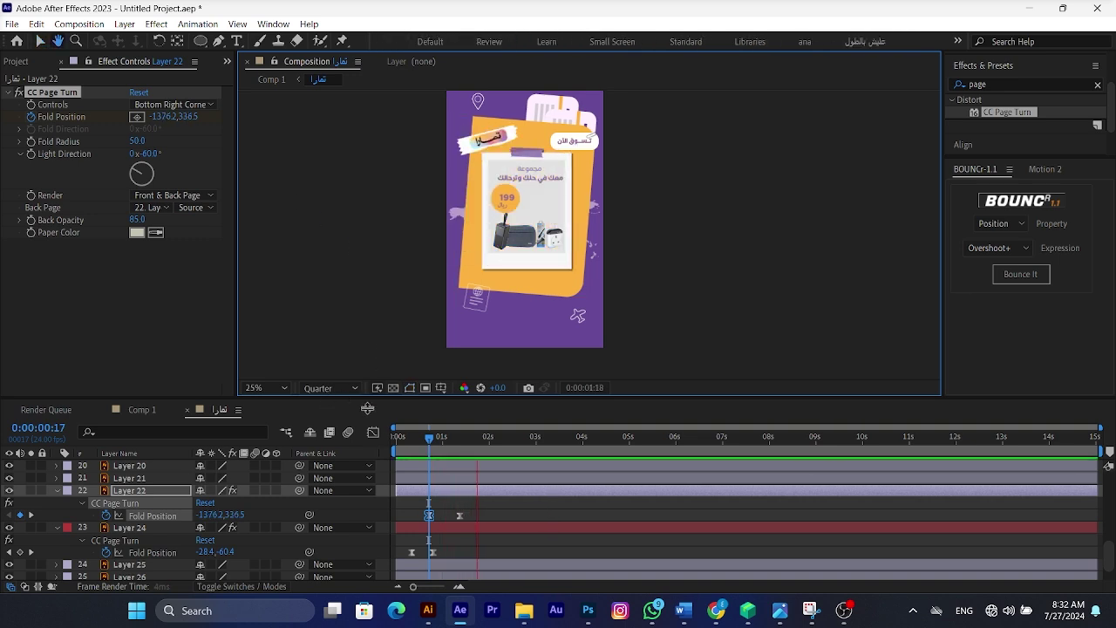
Shorten Layer 23's fold by bringing its keyframes closer together, shift the layer to start at about 0:00:00:18, and preview it.
scroll(429, 458, up, 10)
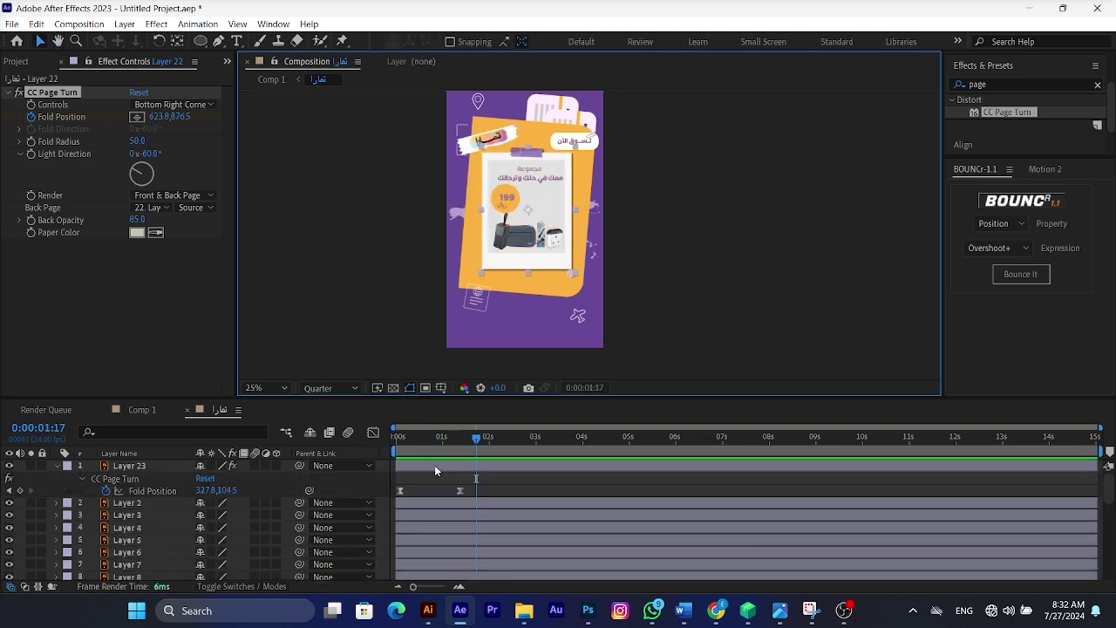
drag(462, 492, 465, 470)
key(space)
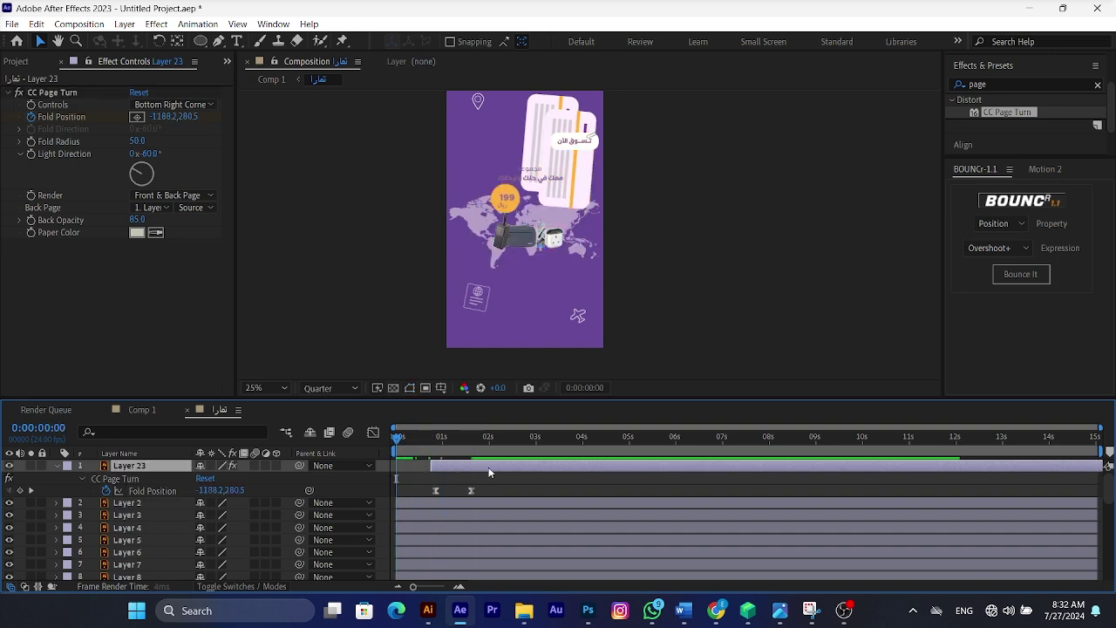
click(602, 126)
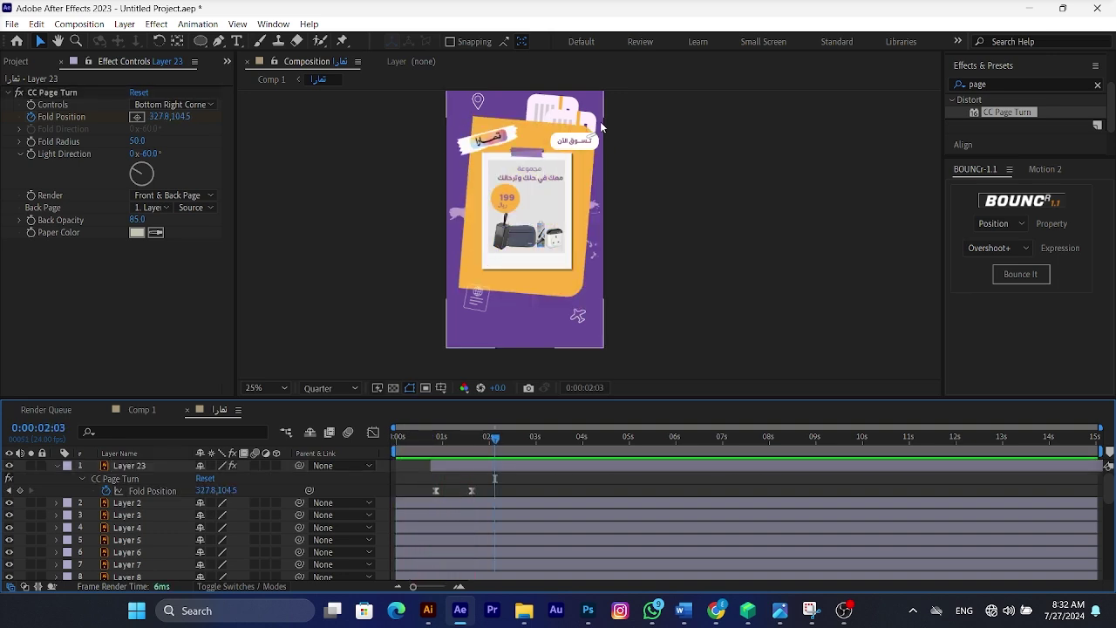
Zoom in to 100% on the paper clip label and set the composition preview resolution to Full.
scroll(602, 124, up, 4)
scroll(592, 128, down, 1)
scroll(592, 175, down, 3)
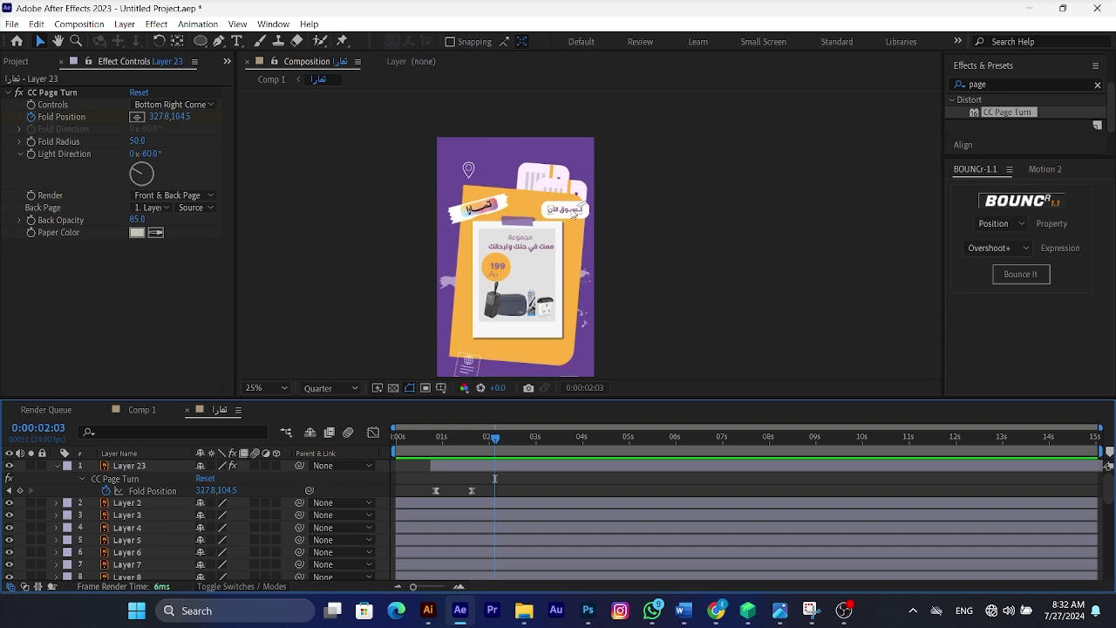
scroll(577, 208, up, 3)
click(329, 387)
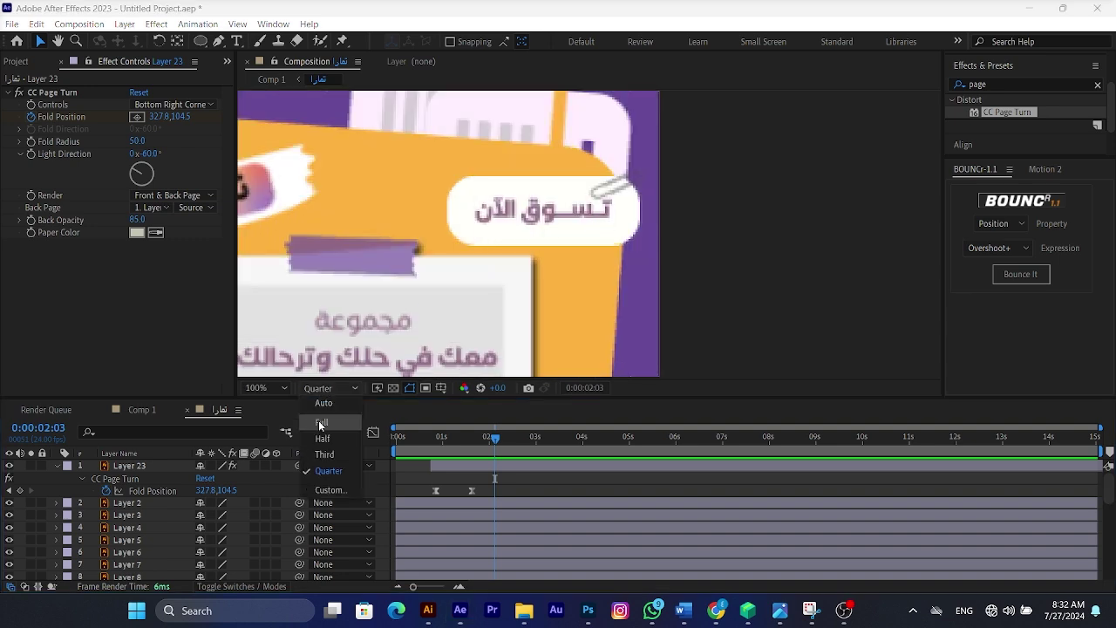
click(328, 402)
Add Scale and Rotation keyframes at 0:00:02:03 to Layer 10, the paper clip, keeping 100% and 0°.
click(621, 195)
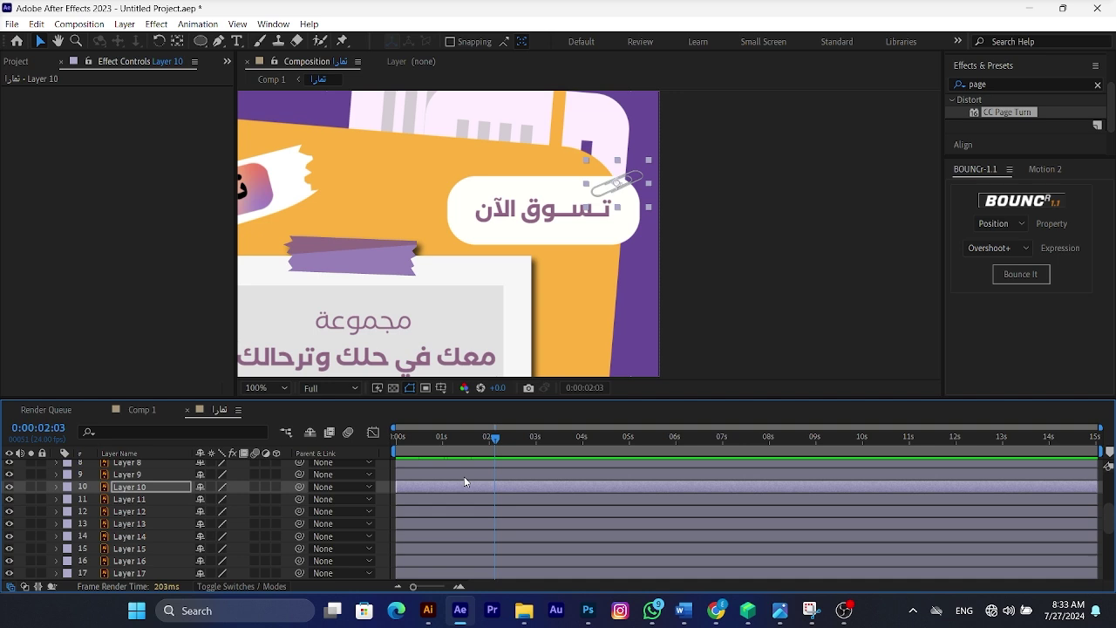
key(r)
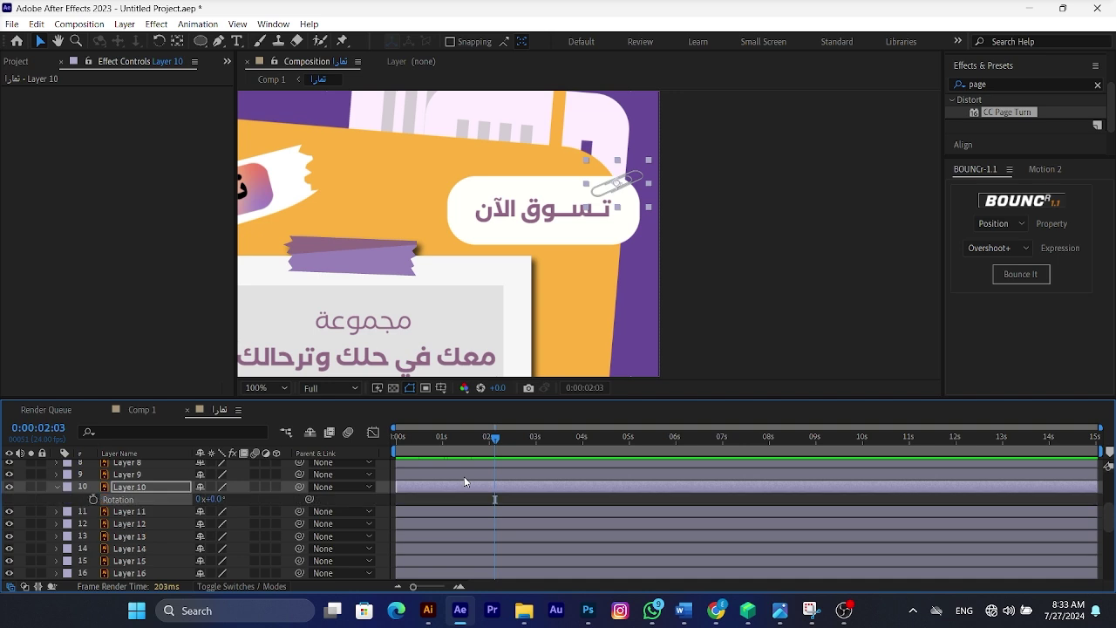
key(shift+s)
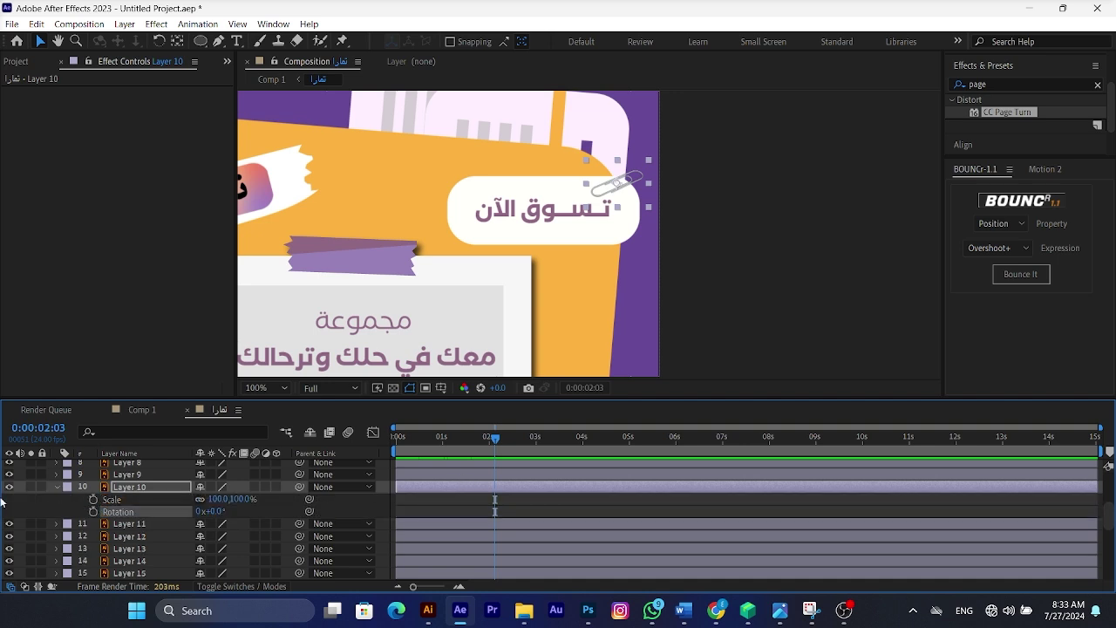
click(93, 498)
click(93, 511)
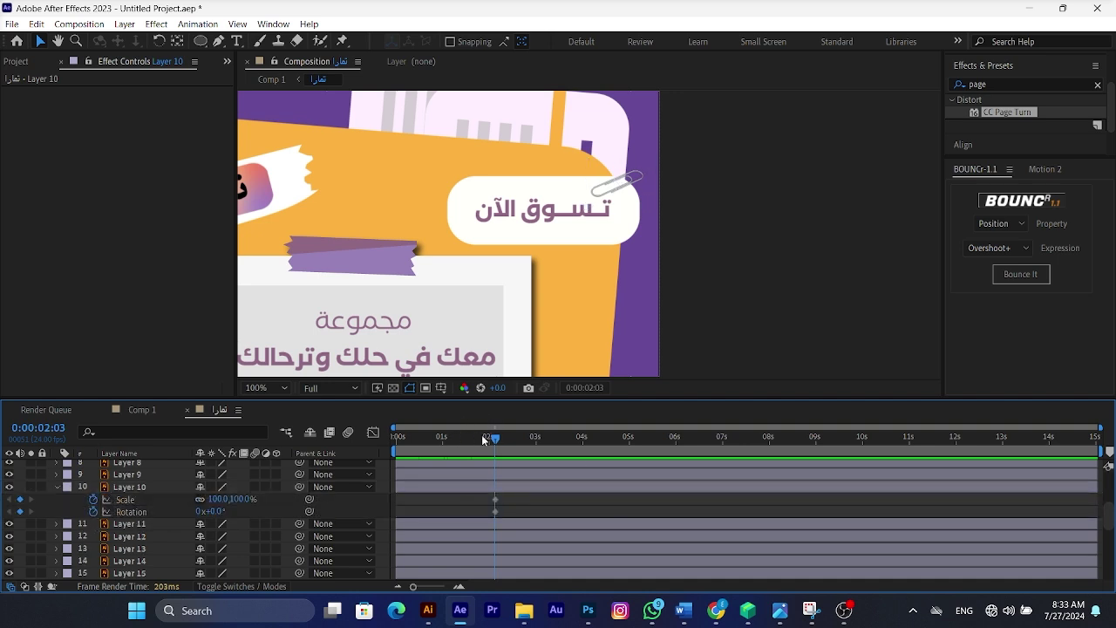
Keyframe the paper clip's Rotation at 68° and Scale at 0% at 0:00:01:09.
drag(482, 434, 460, 447)
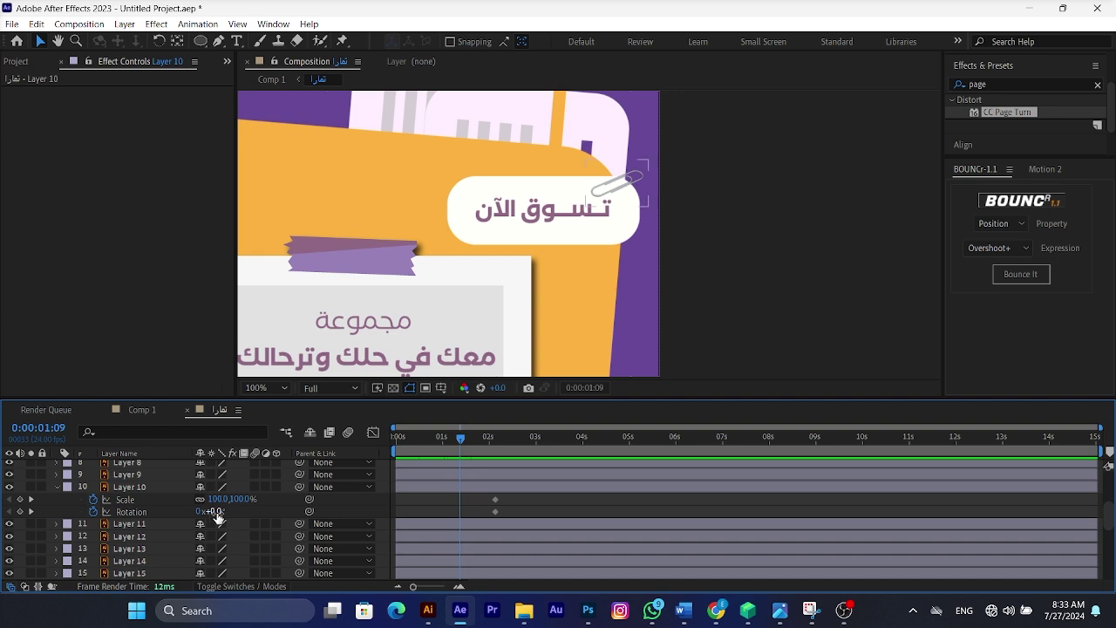
drag(217, 513, 268, 521)
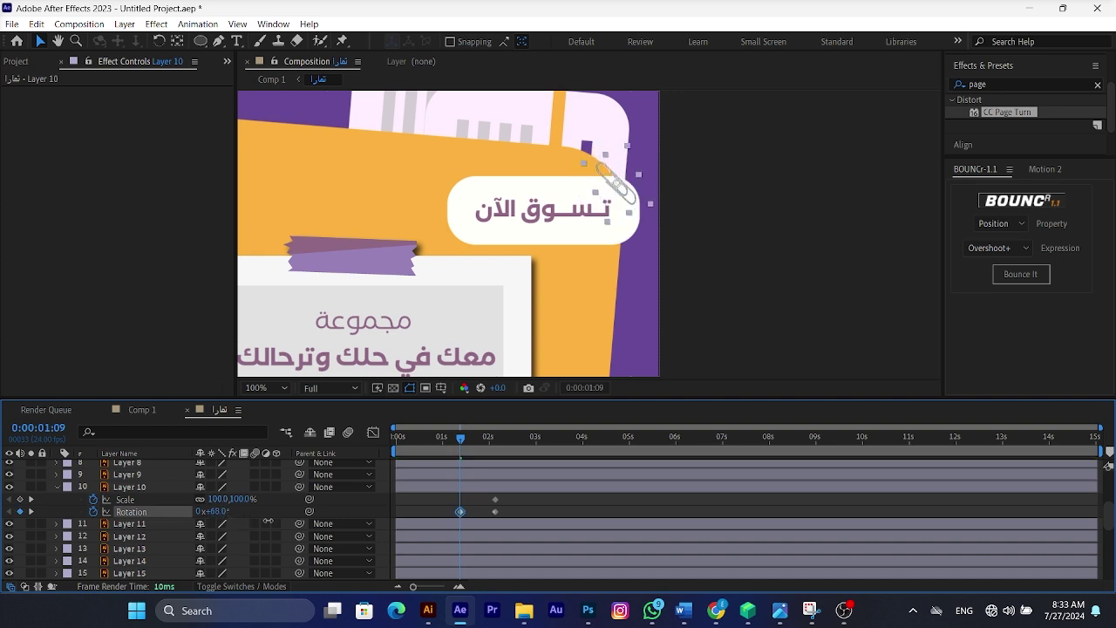
click(244, 499)
text(0)
key(Return)
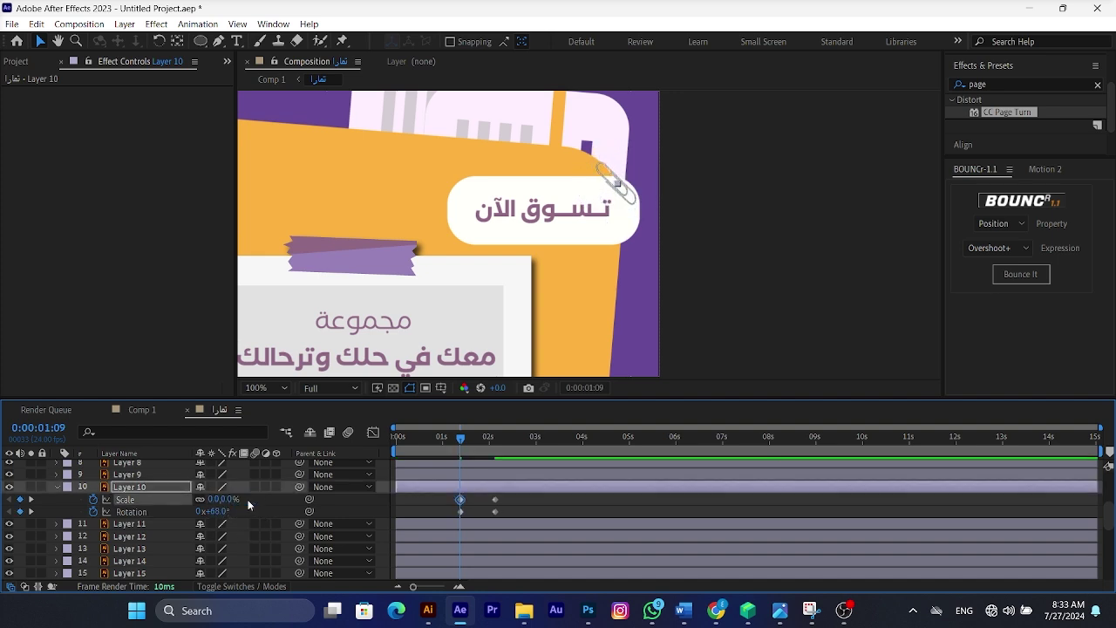
Trim Layer 10's start to 0:00:01:09 and apply the BOUNCr Overshoot+ expression to its Scale.
drag(528, 493, 462, 518)
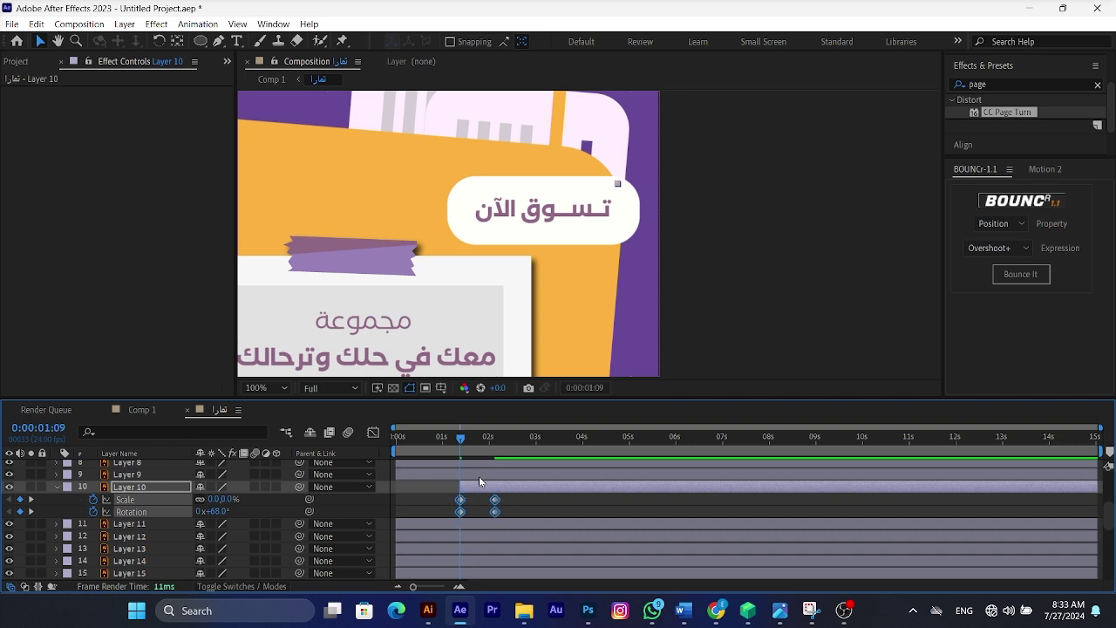
click(1001, 228)
click(989, 253)
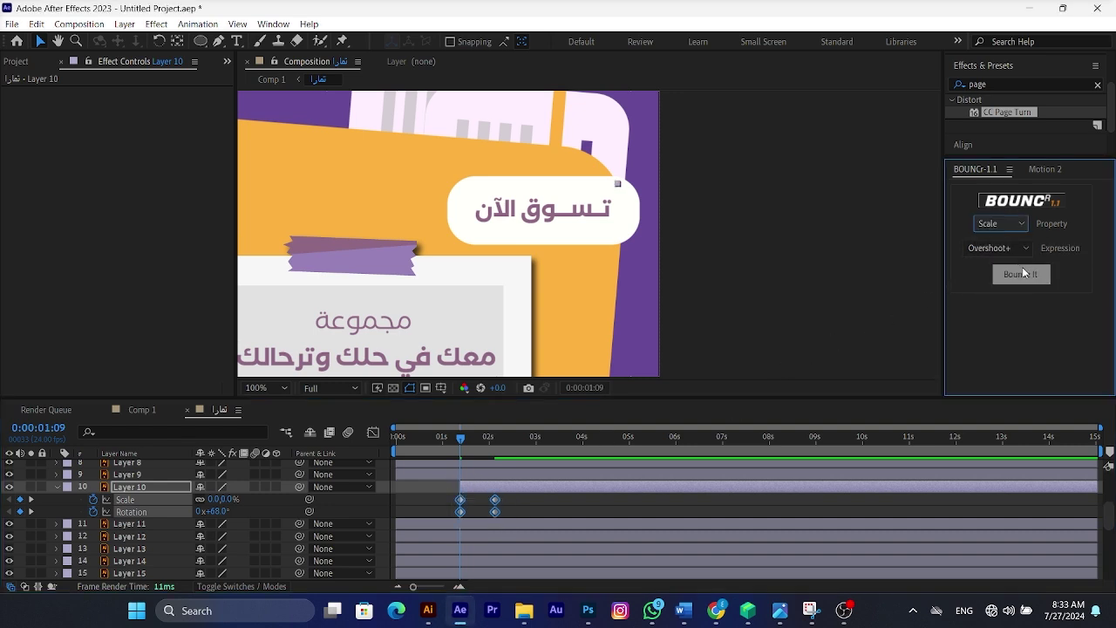
click(1022, 273)
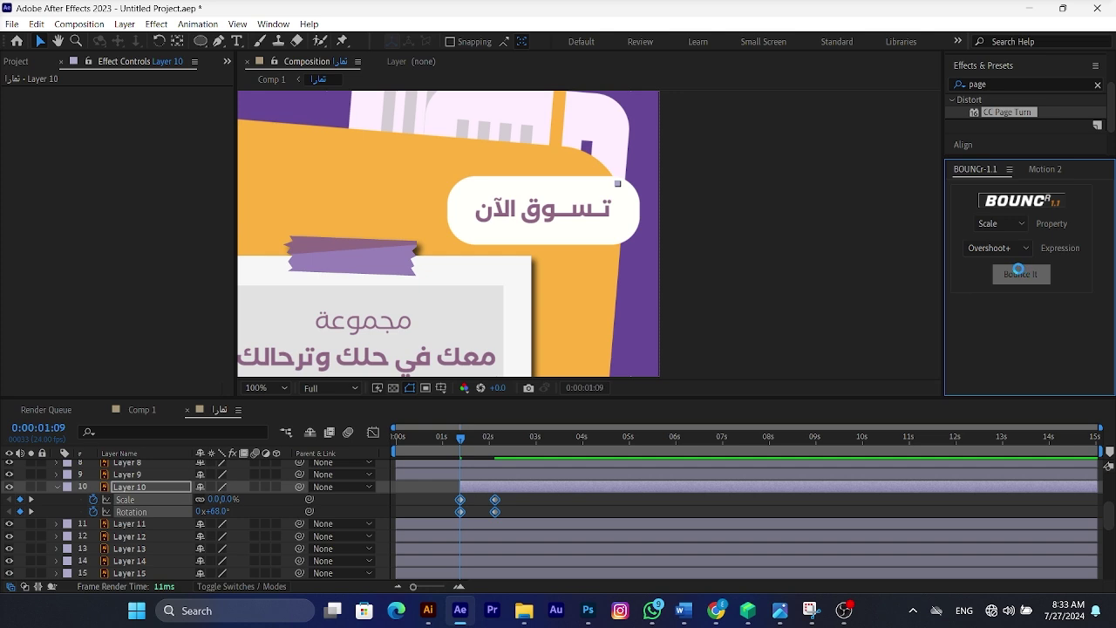
Move the paper clip's end Scale and Rotation keyframes to about 0:00:01:18 and preview the bouncing entrance.
key(space)
key(space)
drag(515, 504, 477, 525)
click(461, 440)
key(space)
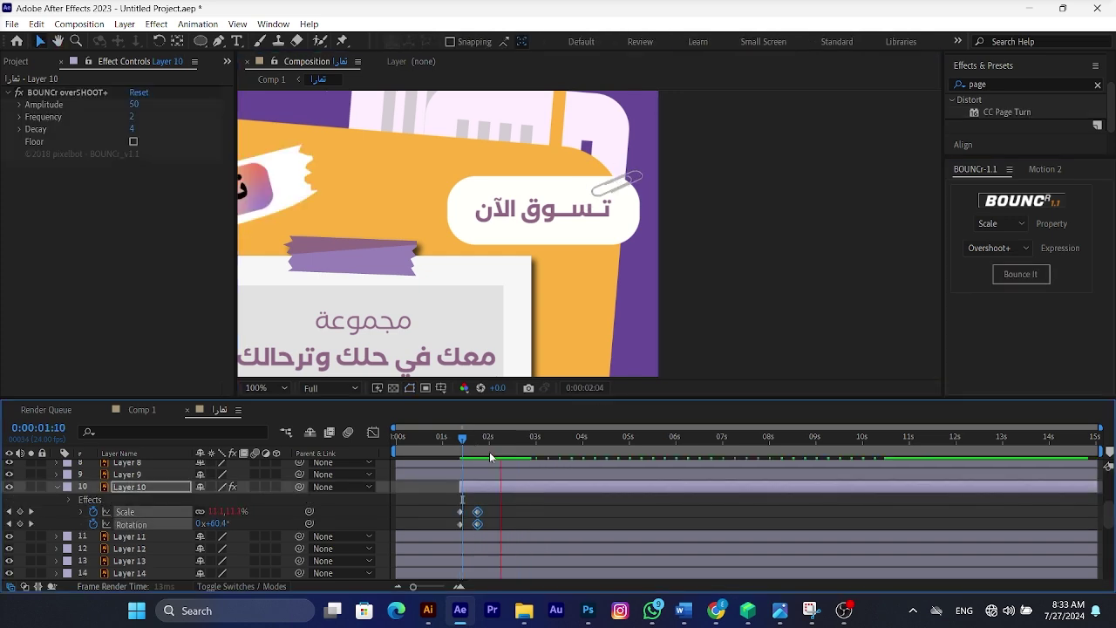
key(space)
drag(461, 441, 455, 460)
key(space)
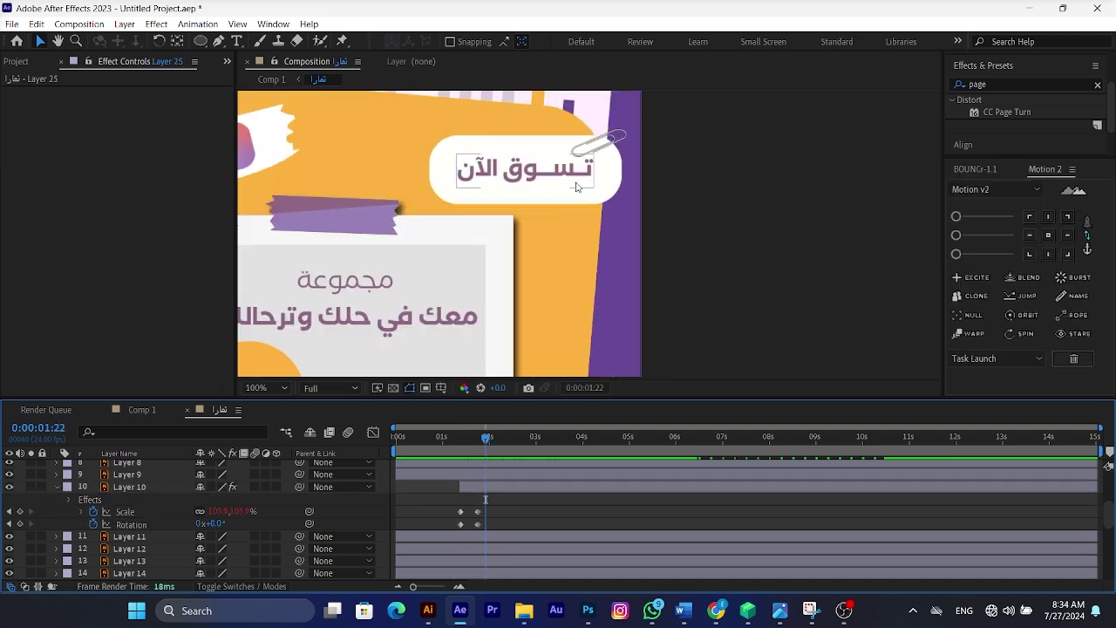
Switch to the Illustrator design and copy the text تسوق الآن from the white rounded button.
click(576, 187)
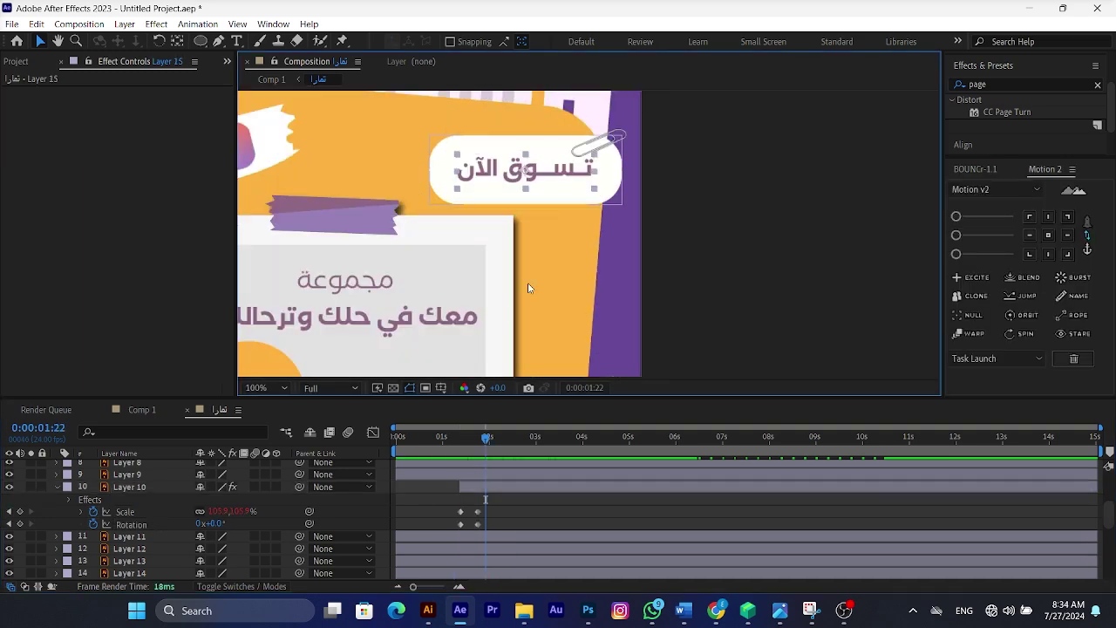
click(428, 622)
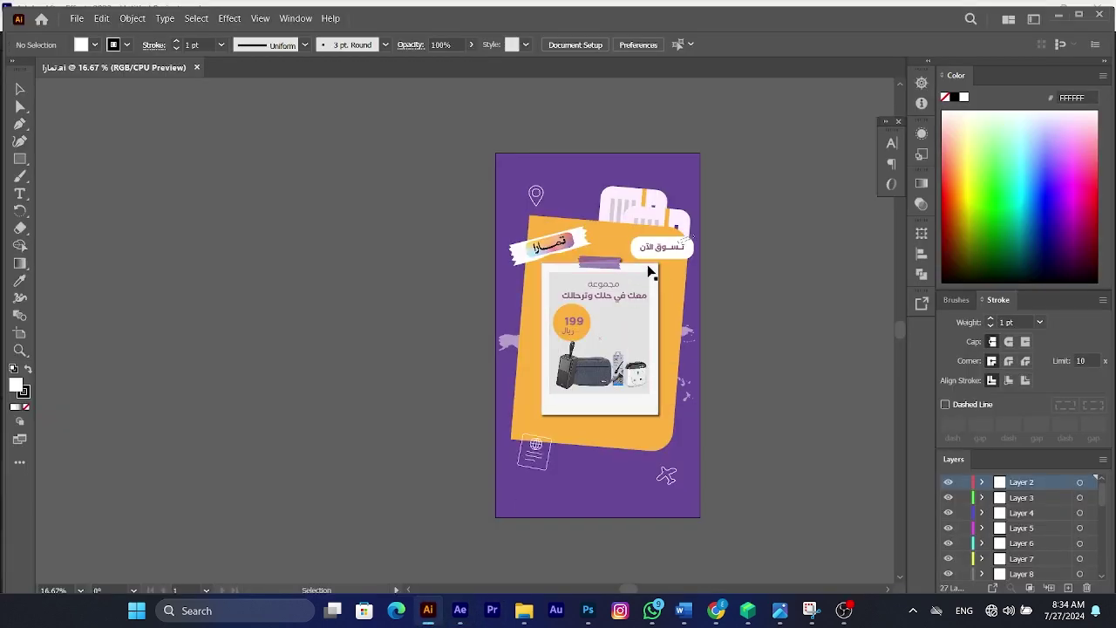
scroll(669, 258, up, 2)
double_click(614, 253)
triple_click(613, 254)
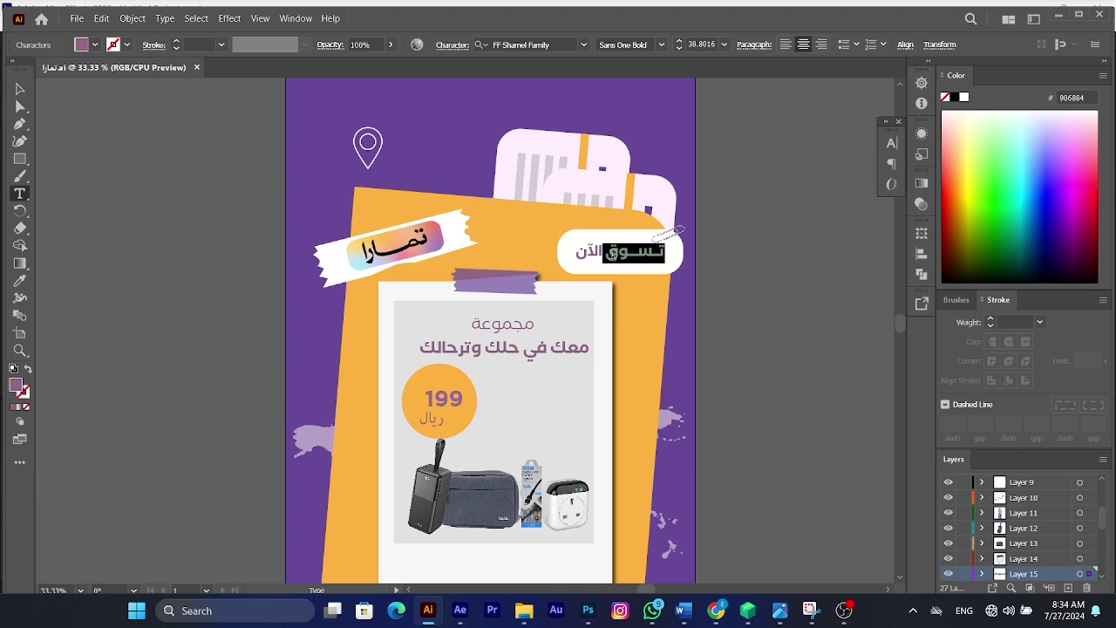
key(ctrl+c)
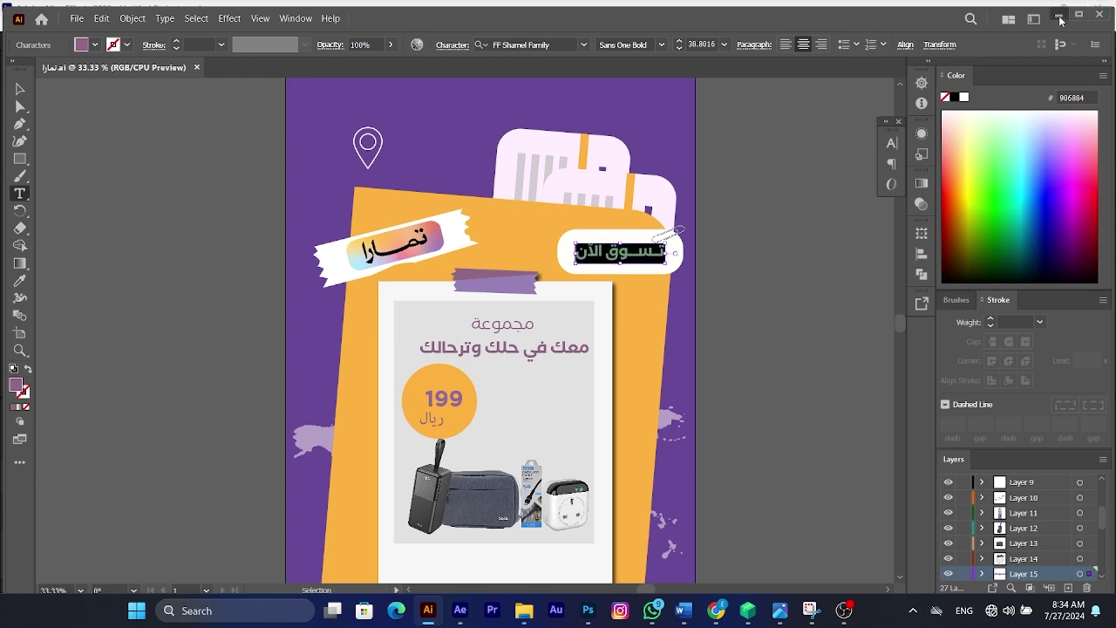
Return to After Effects and paste the copied text as a new text layer over the white button.
key(alt+Tab)
click(237, 41)
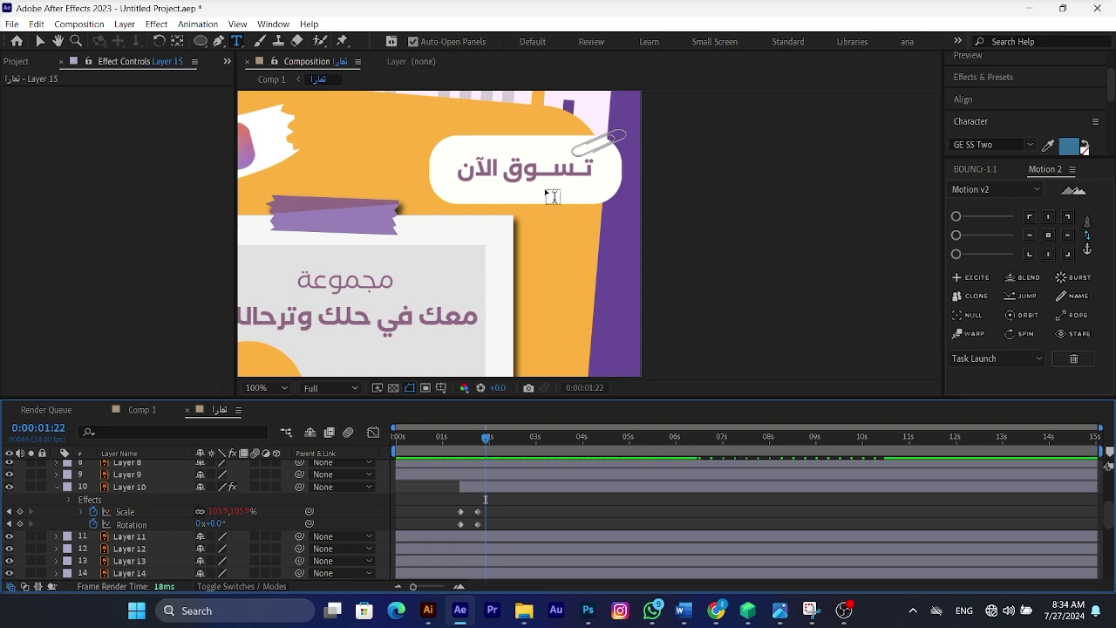
click(546, 187)
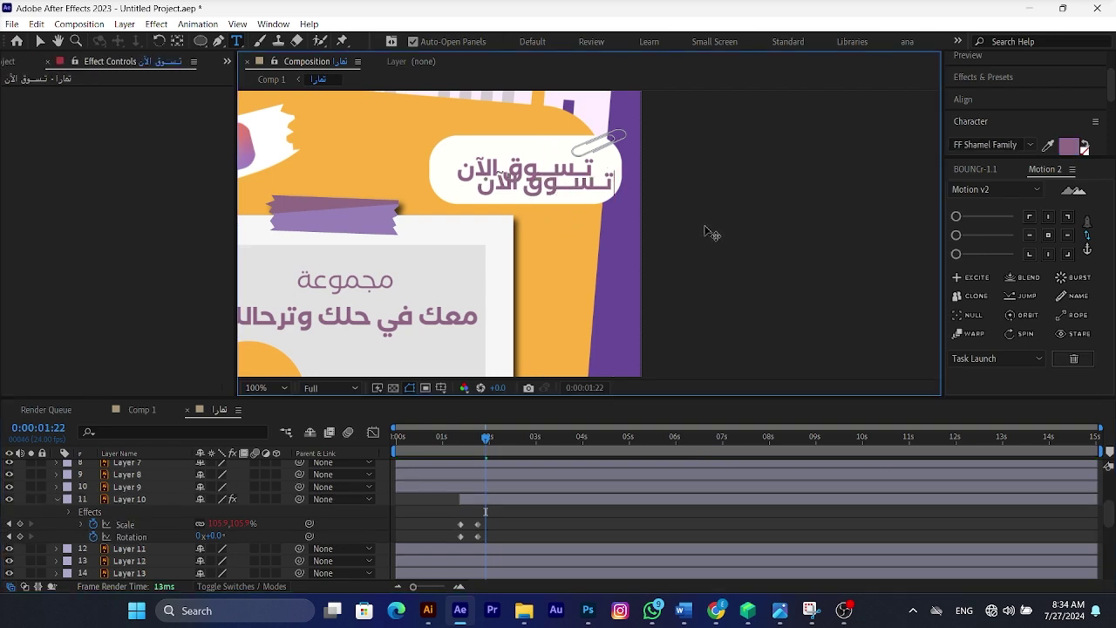
click(40, 43)
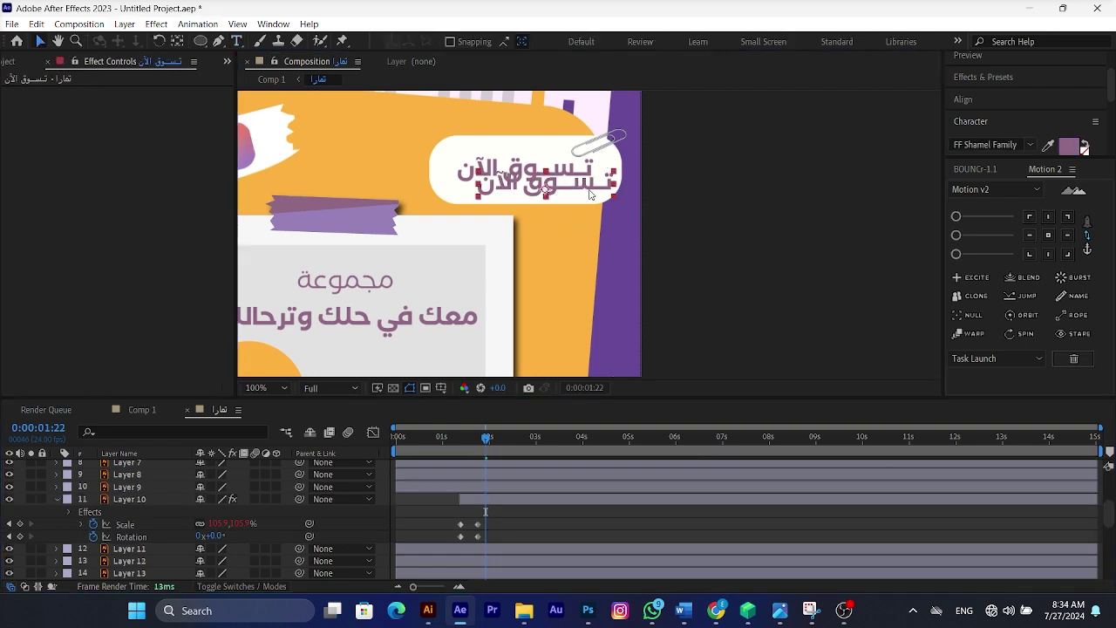
Delete the original button text, Layer 15, and position the new editable text layer in its place.
drag(586, 190, 576, 220)
click(570, 170)
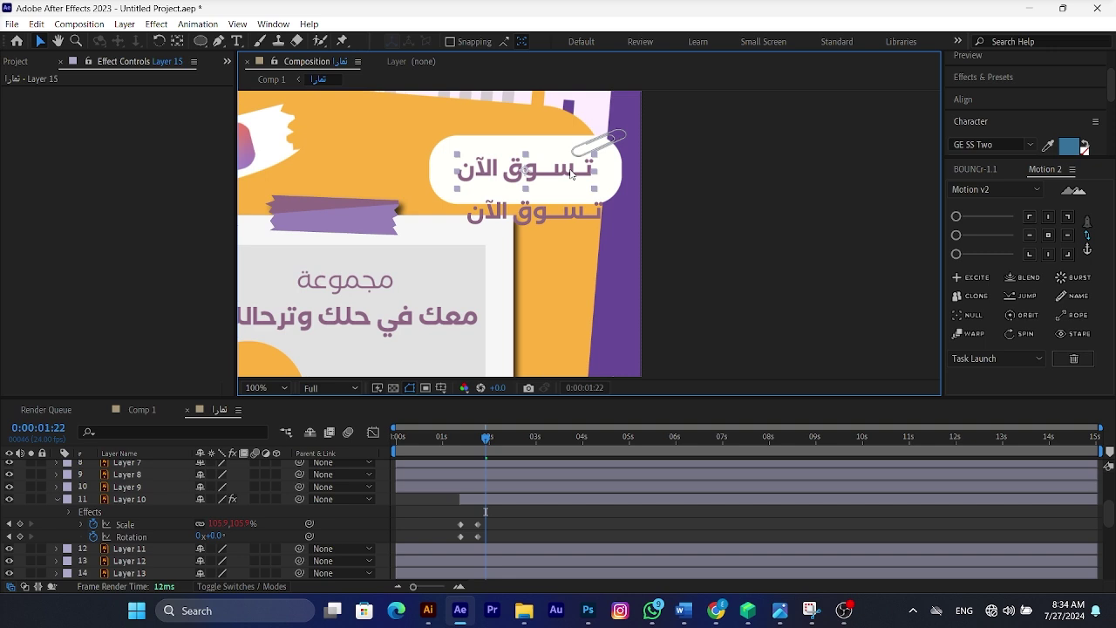
key(Delete)
drag(571, 218, 559, 179)
Apply the Fade Up Characters text preset to the button text at 0:00:01:22 and preview it.
click(983, 77)
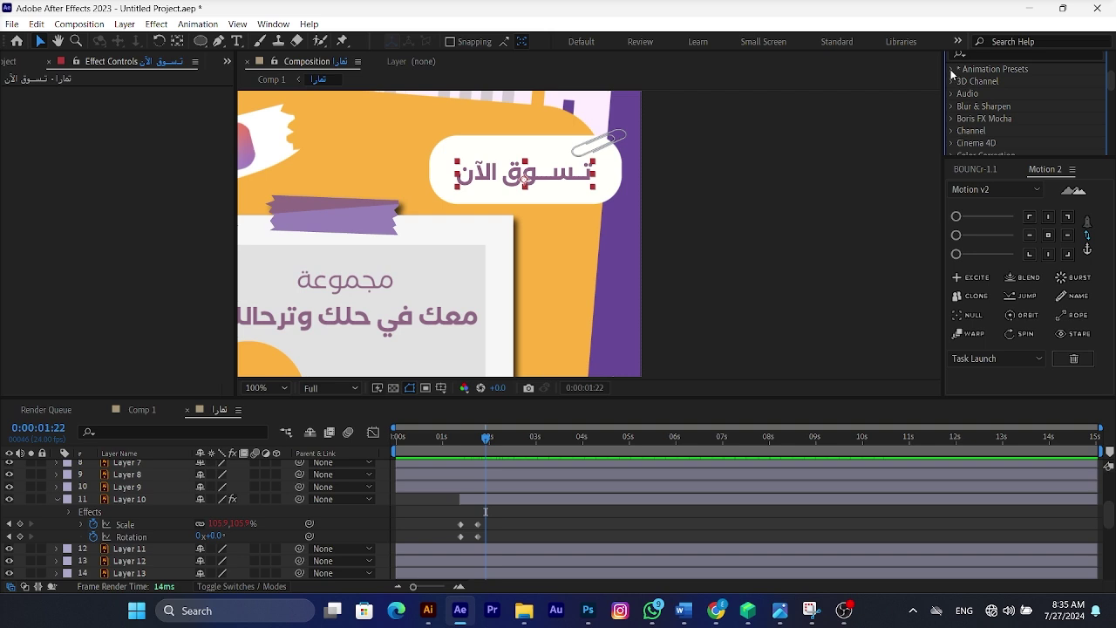
click(952, 69)
click(963, 82)
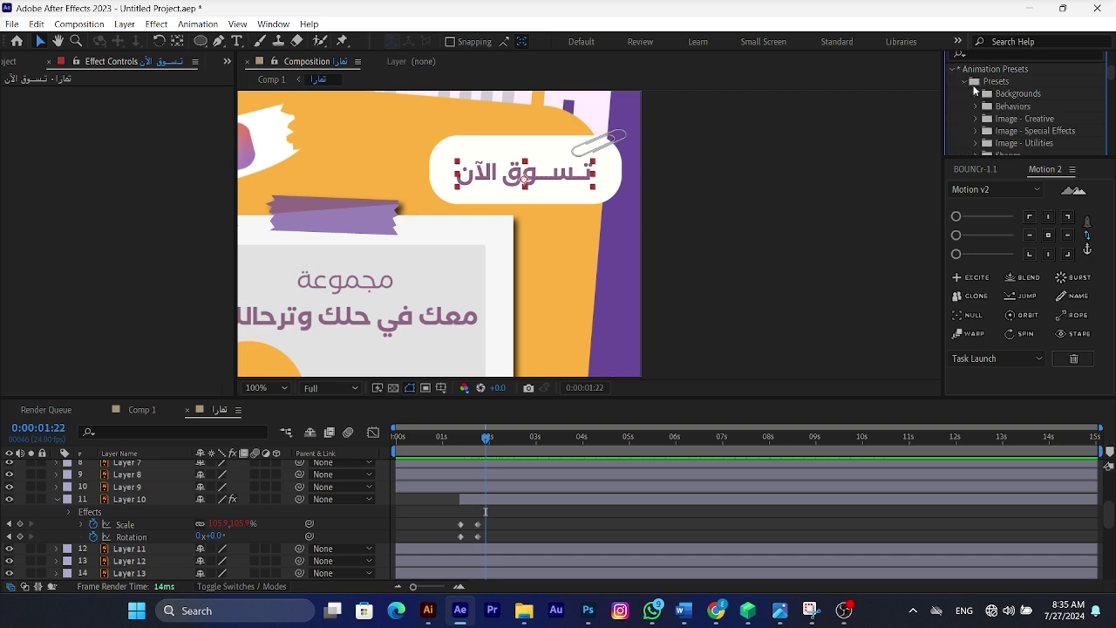
scroll(984, 102, down, 5)
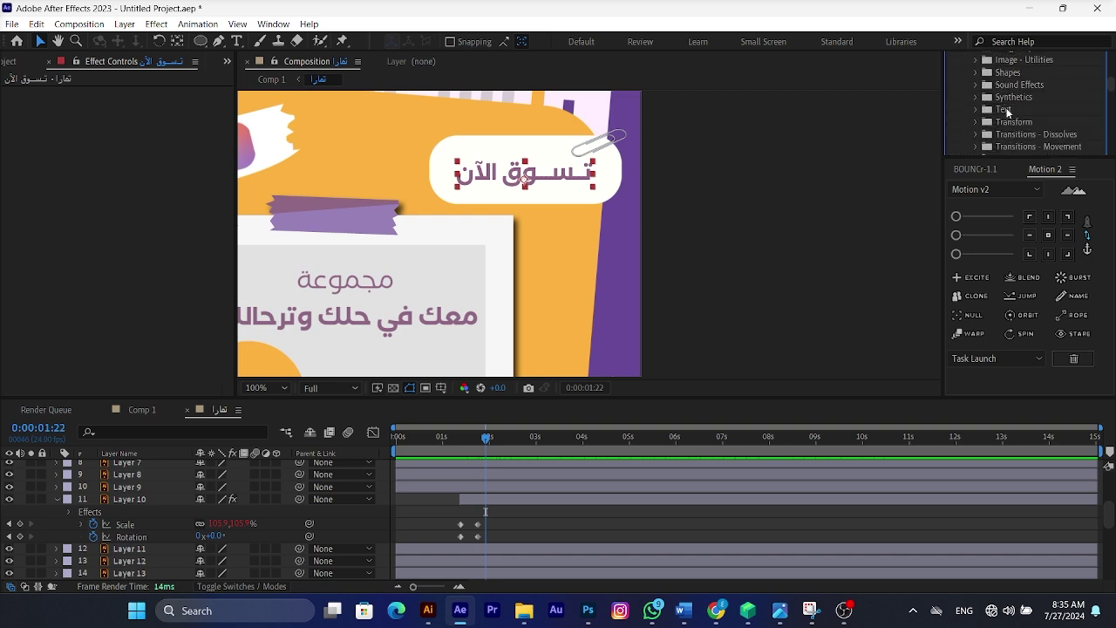
click(976, 111)
scroll(980, 114, down, 3)
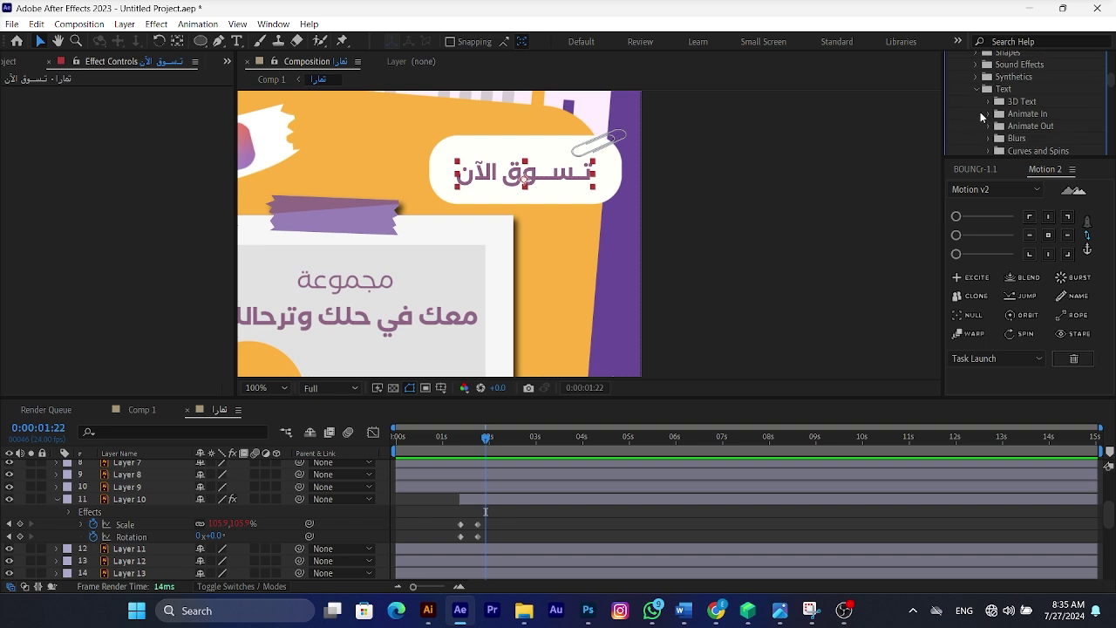
click(988, 95)
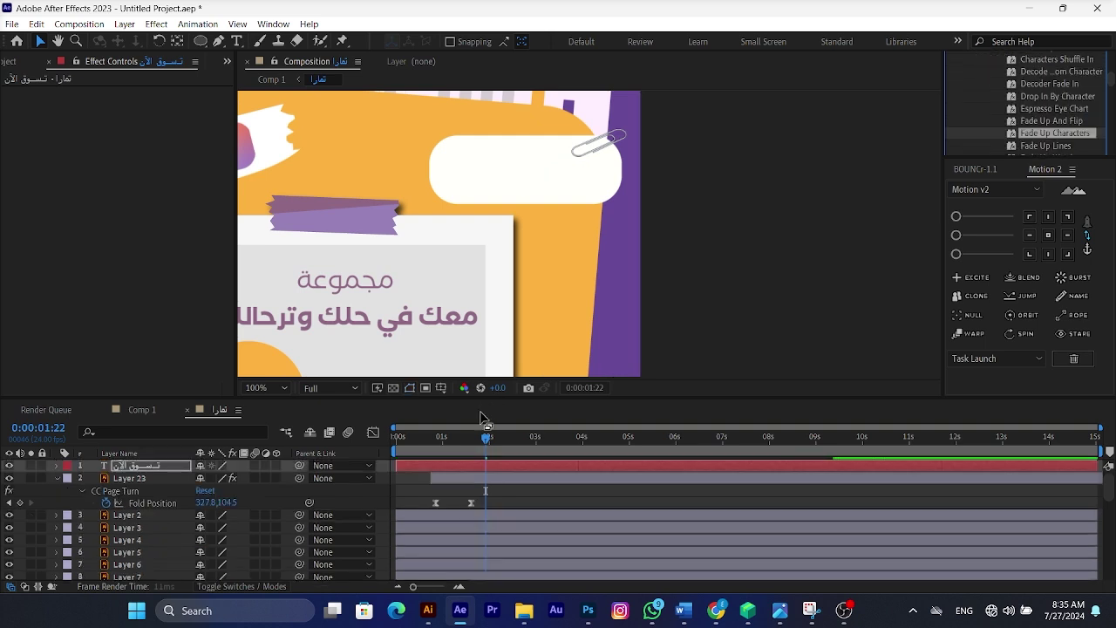
key(space)
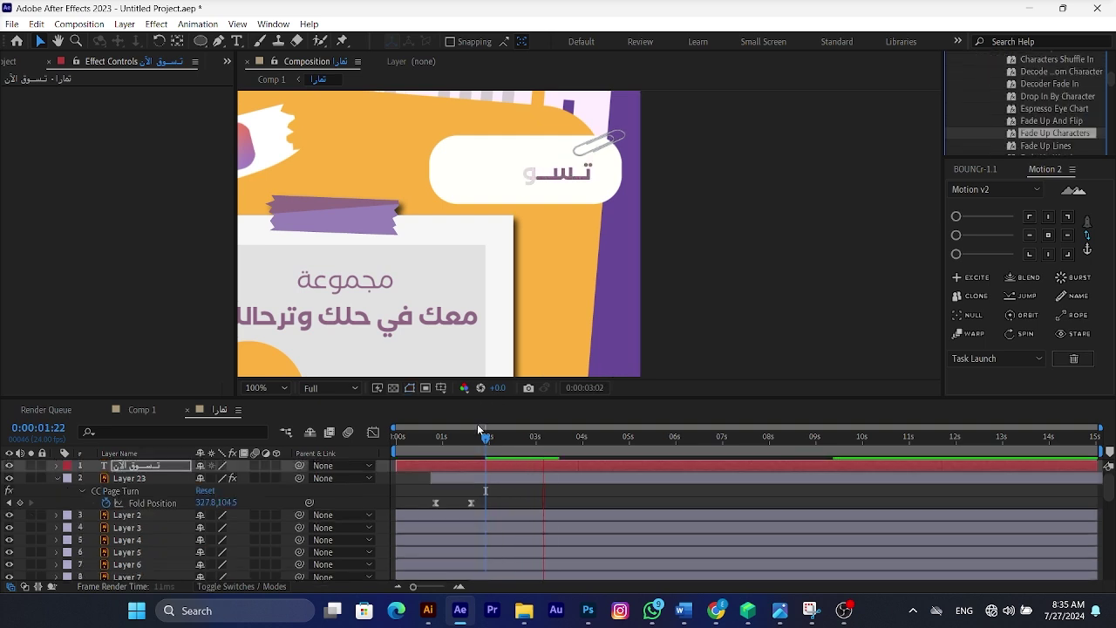
key(space)
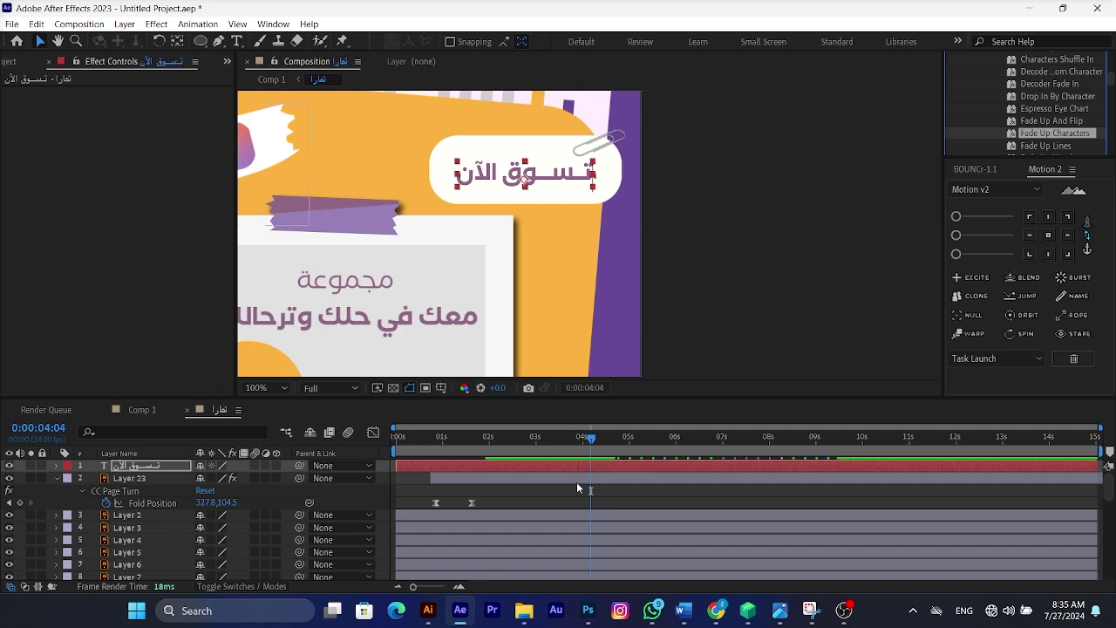
Trim the text layer's start to 0:00:01:22 and move its end Range Selector Start keyframe to about 0:00:02:08.
key(u)
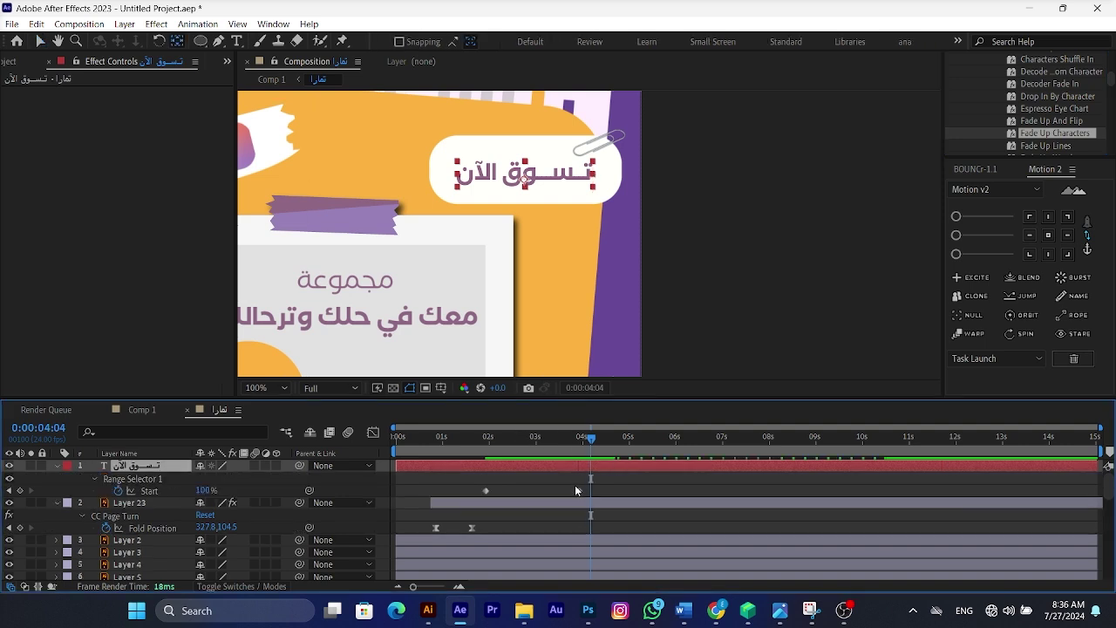
drag(575, 490, 486, 459)
click(487, 457)
key(space)
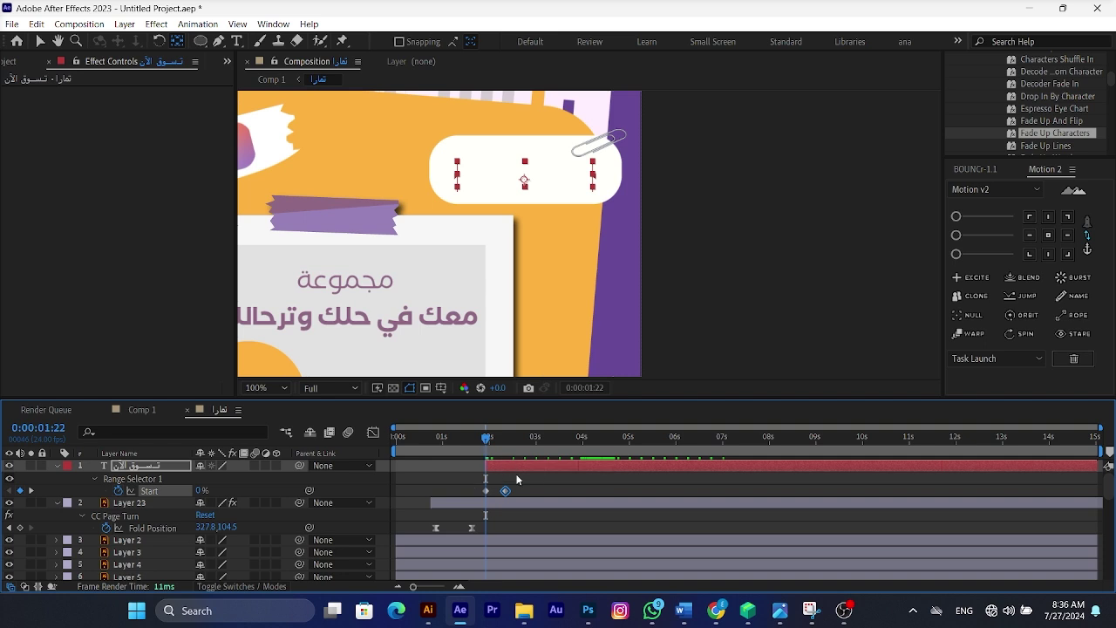
key(space)
Keyframe Layer 16's Scale at 100% at 0:00:02:17 and 0% horizontally at 0:00:01:22, trimming its start to 0:00:01:22.
click(539, 212)
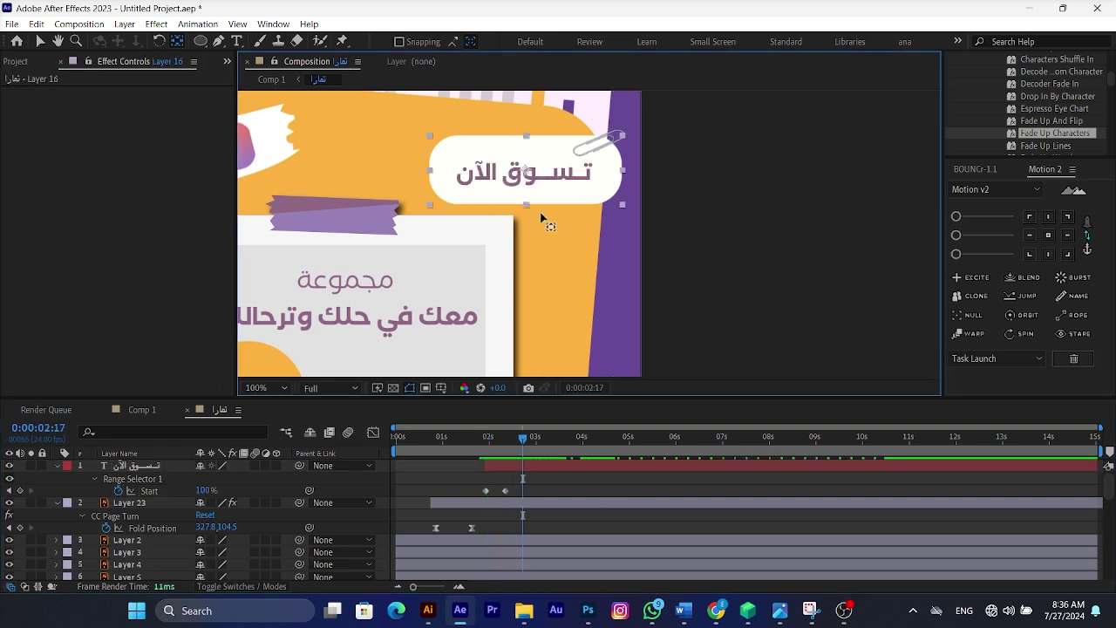
key(s)
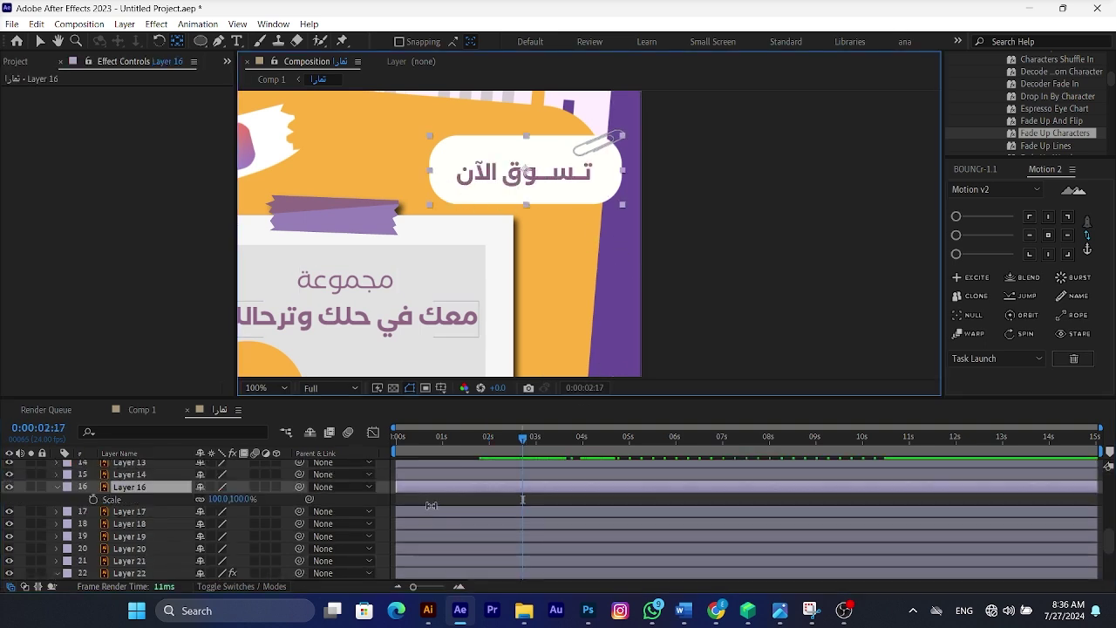
click(93, 498)
drag(508, 453, 476, 454)
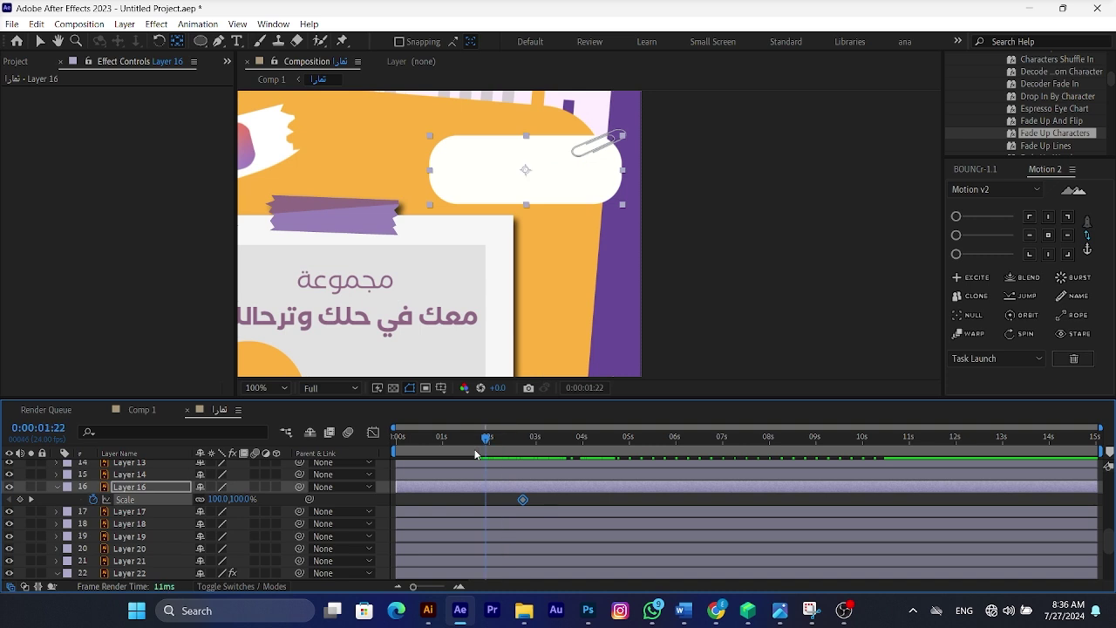
drag(214, 499, 179, 498)
click(216, 499)
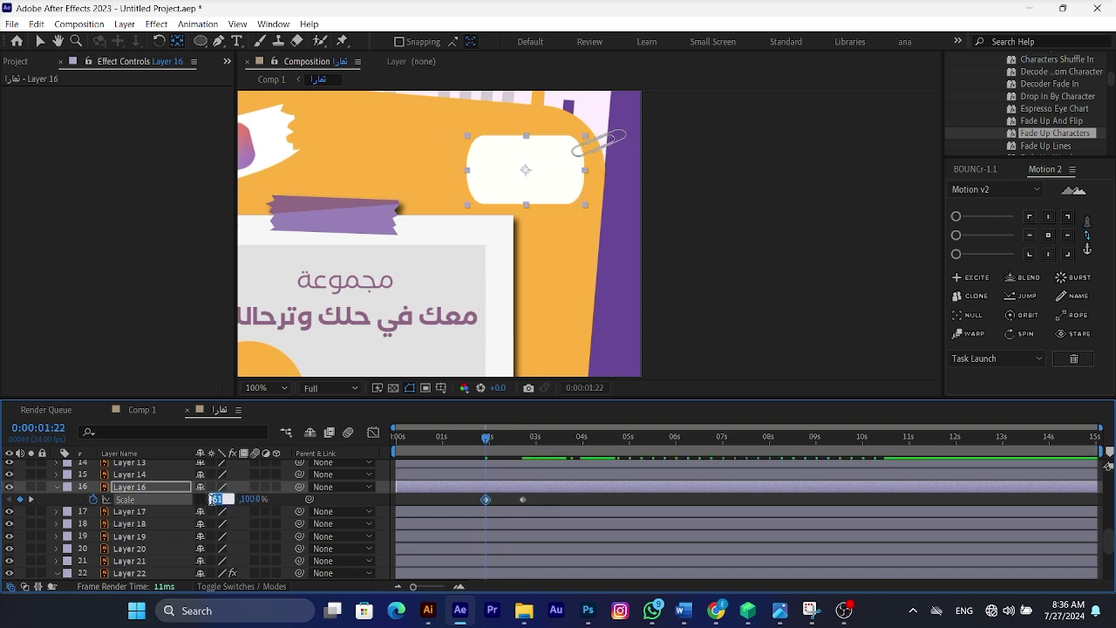
text(0)
key(Return)
key(alt+bracketleft)
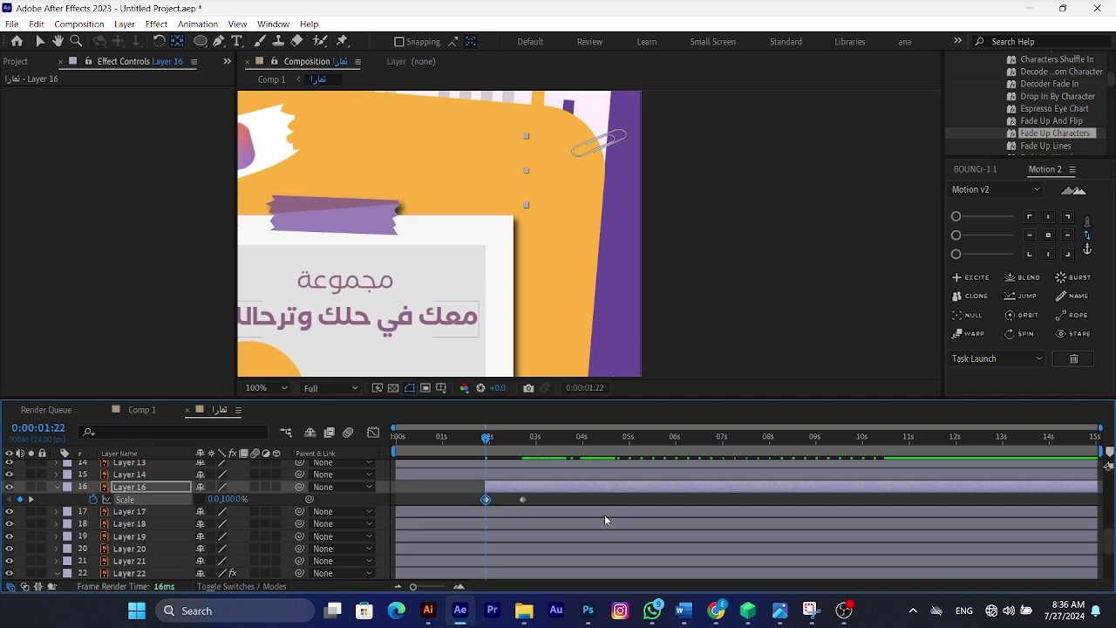
Apply the BOUNCr Overshoot+ expression to Layer 16's Scale and move its end keyframe to about 0:00:02:08.
drag(495, 512, 479, 508)
click(969, 168)
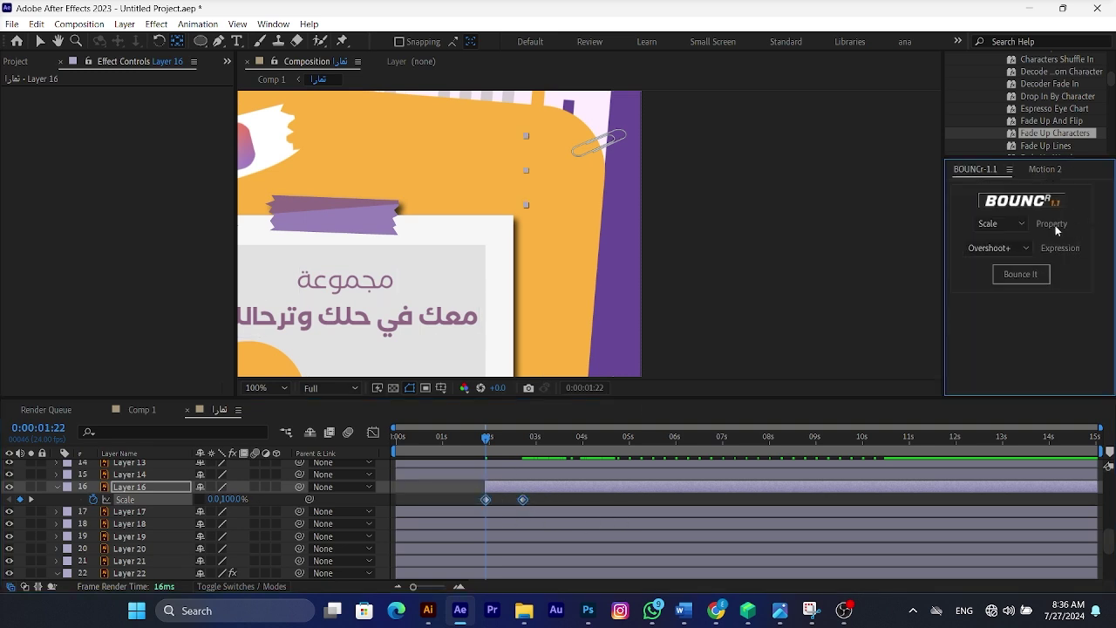
click(1014, 276)
click(486, 450)
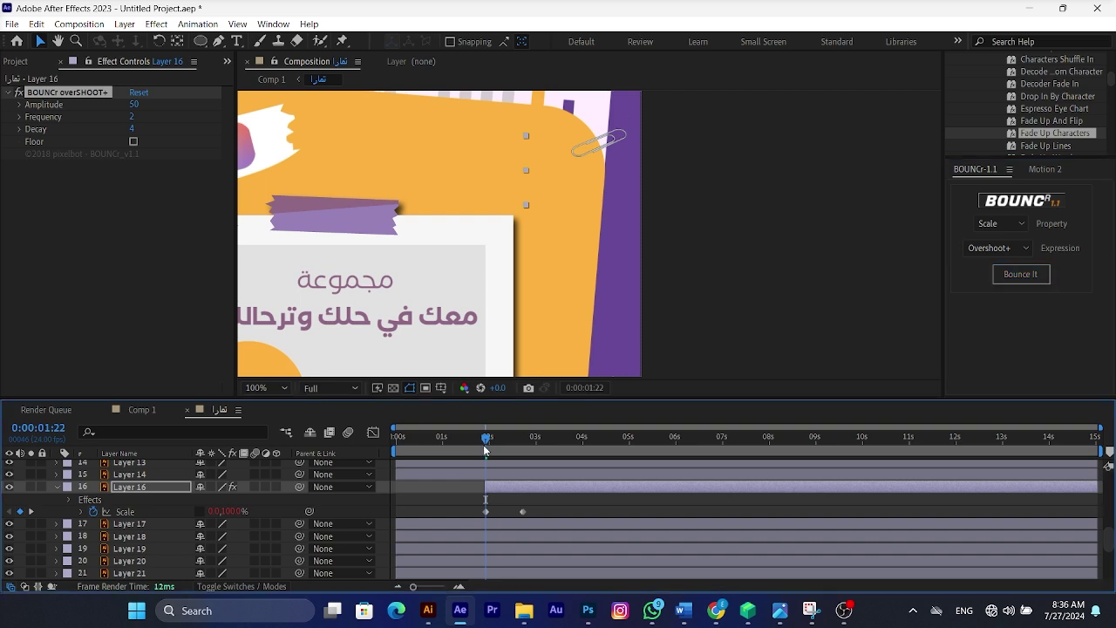
key(space)
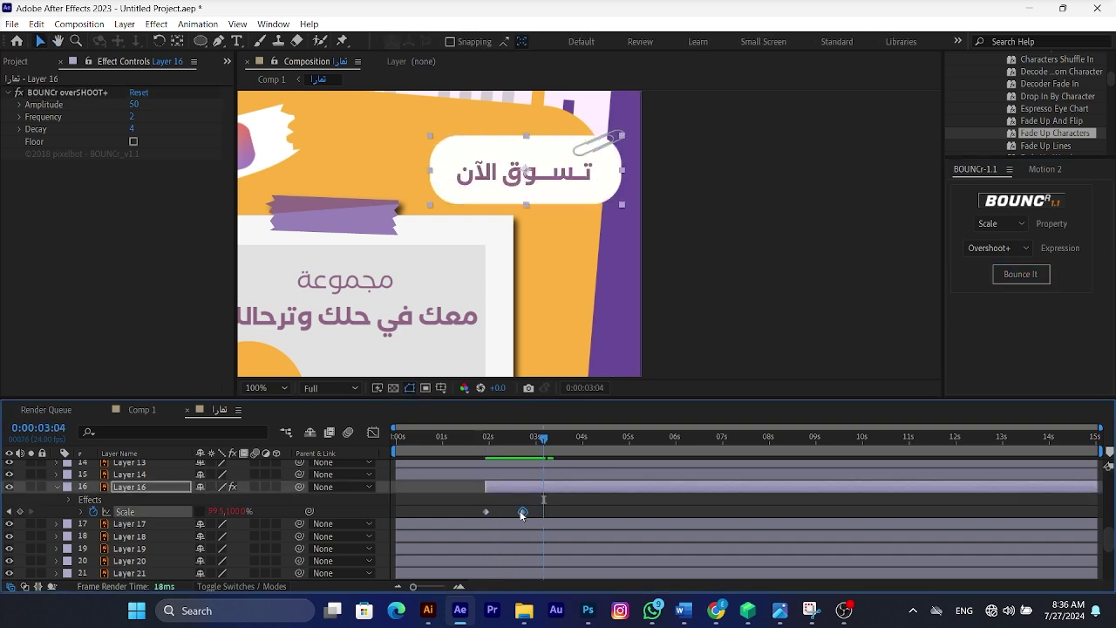
drag(520, 512, 503, 511)
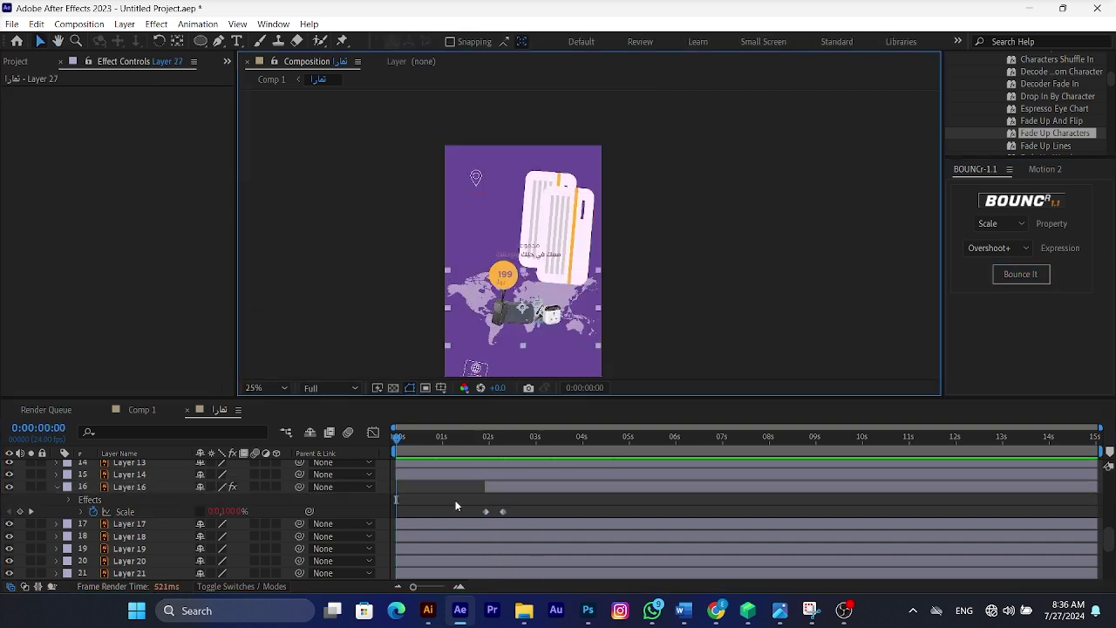
Solo Layer 27, the world map, and apply the Stylize Glow effect to it.
scroll(456, 506, down, 5)
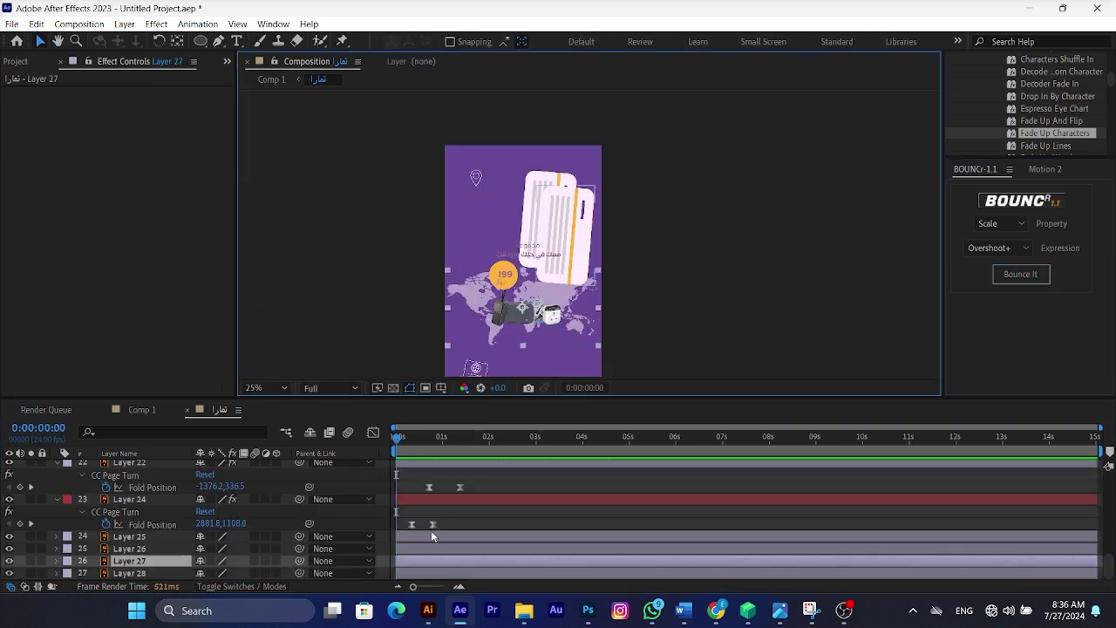
click(31, 561)
key(ctrl+5)
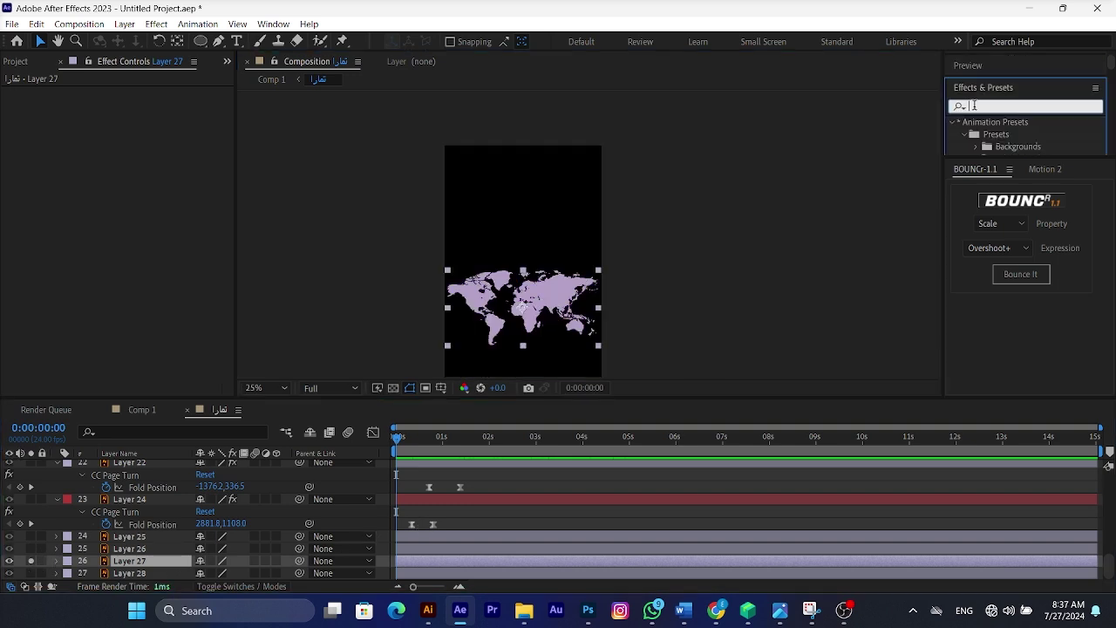
text(plow)
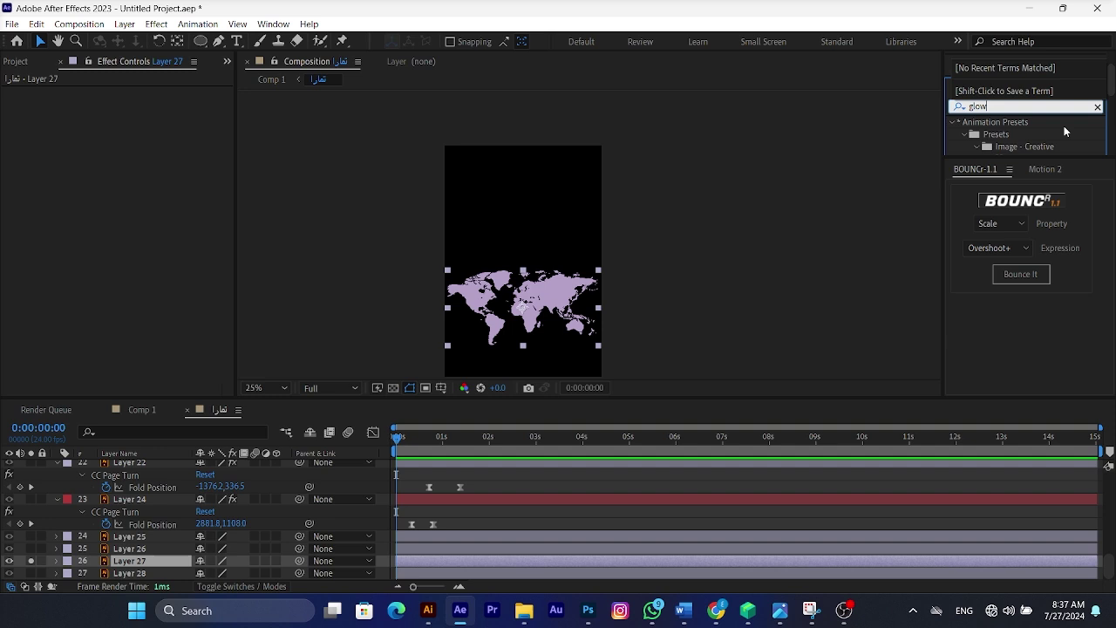
scroll(1063, 125, down, 5)
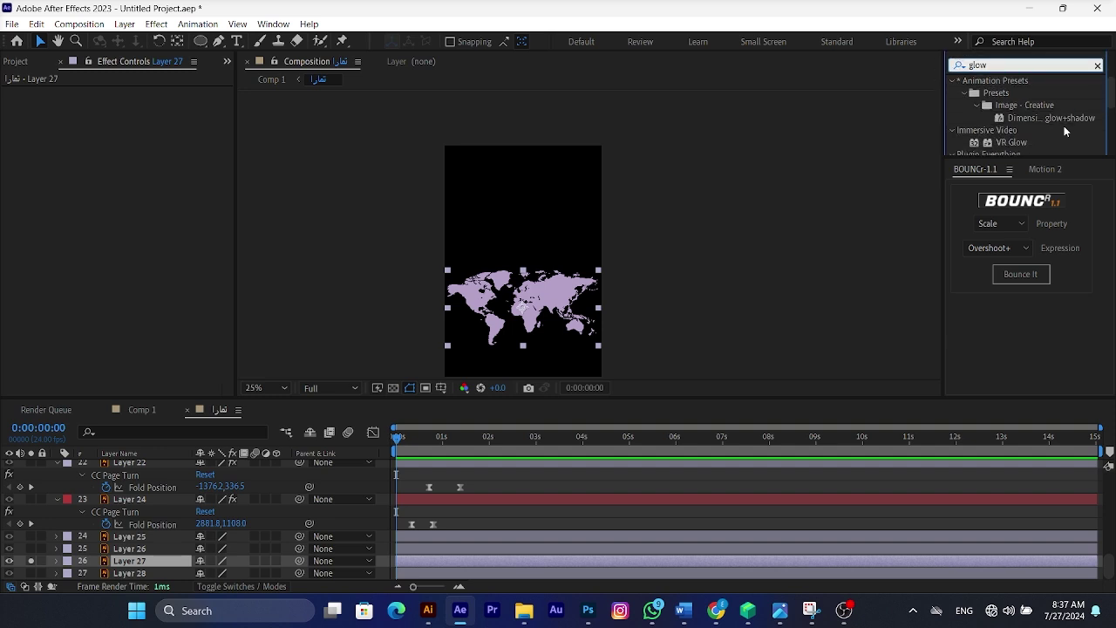
double_click(1005, 102)
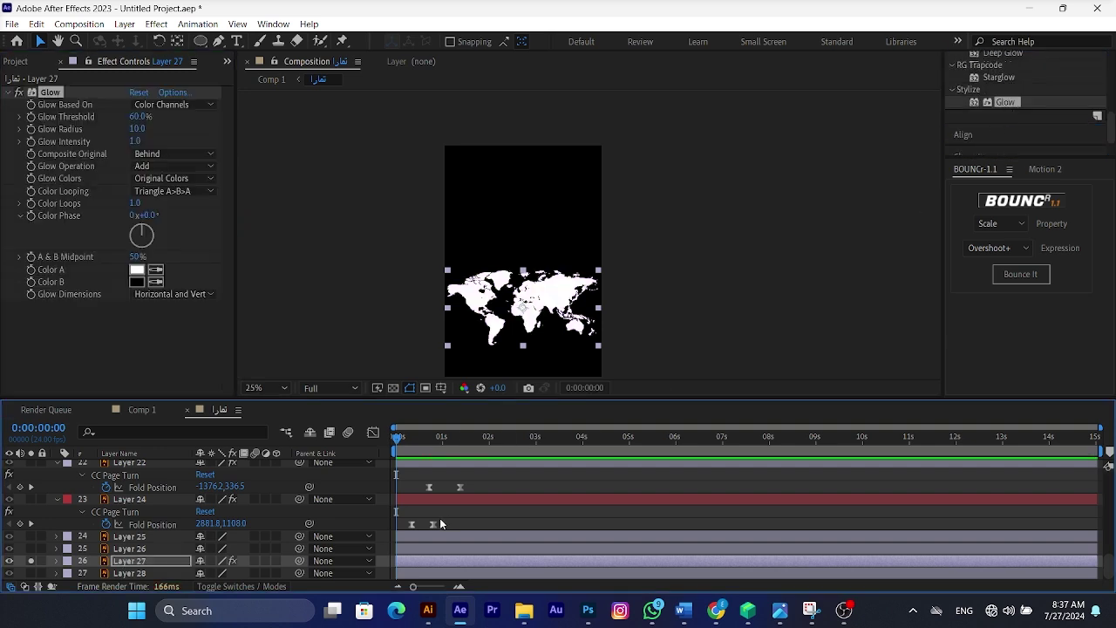
Keyframe the world map's Opacity with a lowered value at 0:00:00:00, 100% at about 0:00:00:16, and 68% at 0:00:01:04.
key(t)
click(94, 562)
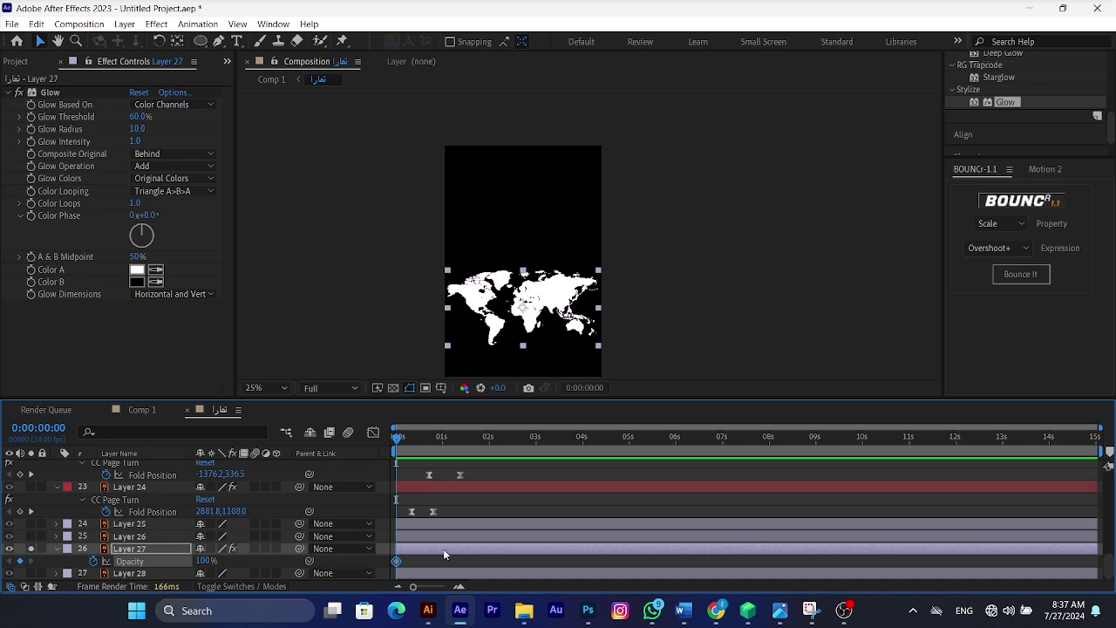
scroll(404, 559, up, 2)
scroll(417, 454, left, 2)
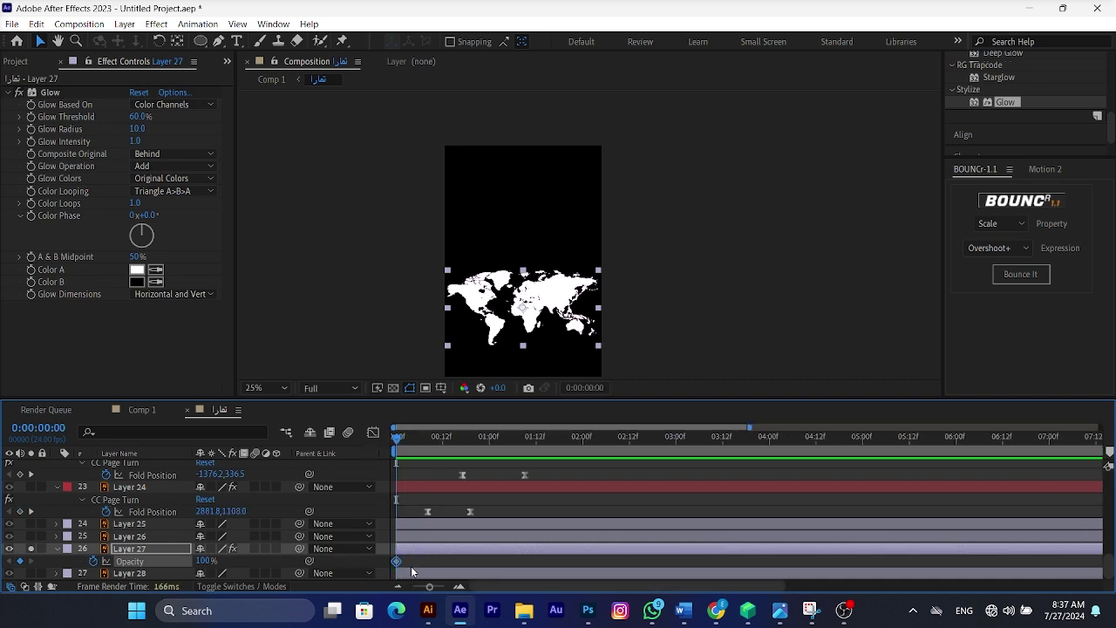
drag(396, 562, 459, 562)
drag(207, 564, 142, 574)
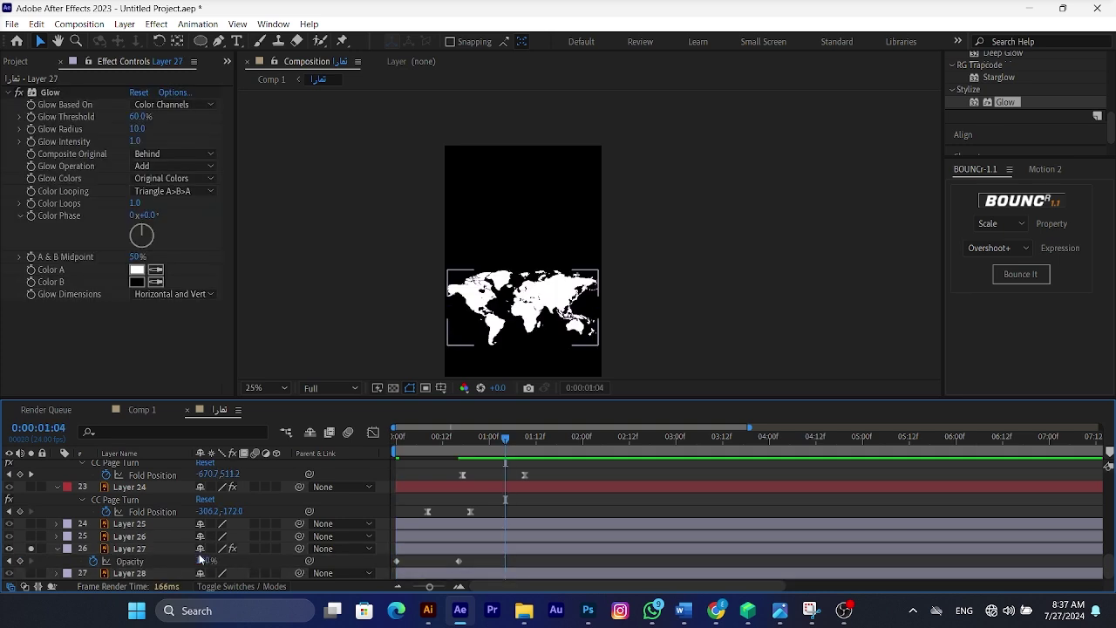
drag(201, 562, 174, 563)
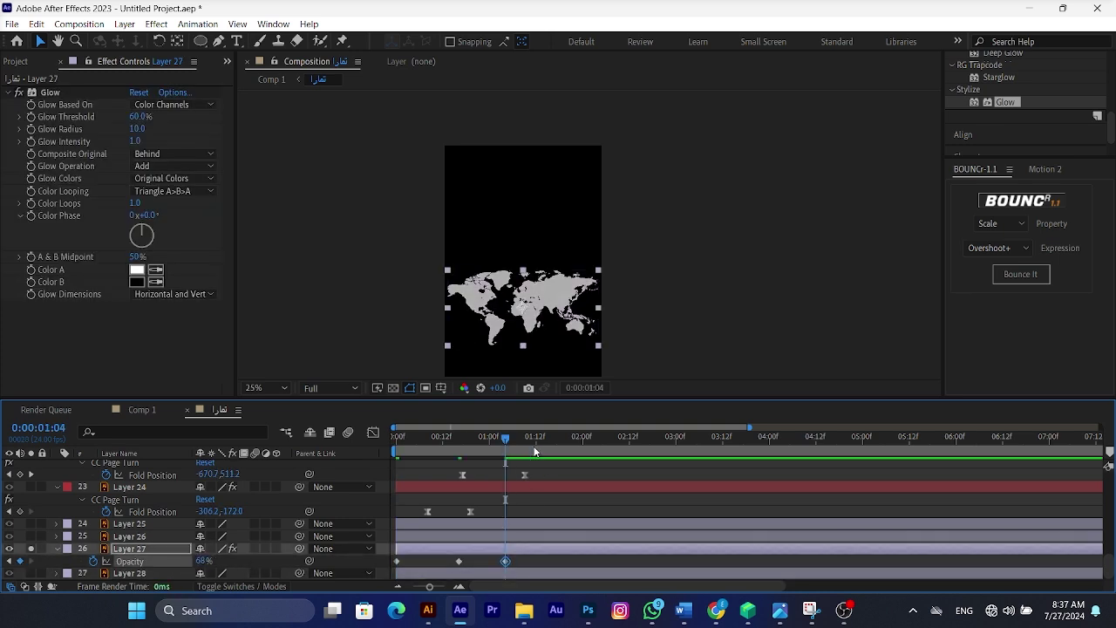
Keyframe the world map's Opacity at 26% at 0:00:01:23, 50% at 0:00:02:18, and a lowered value at about 0:00:03:10.
click(579, 437)
drag(197, 562, 161, 563)
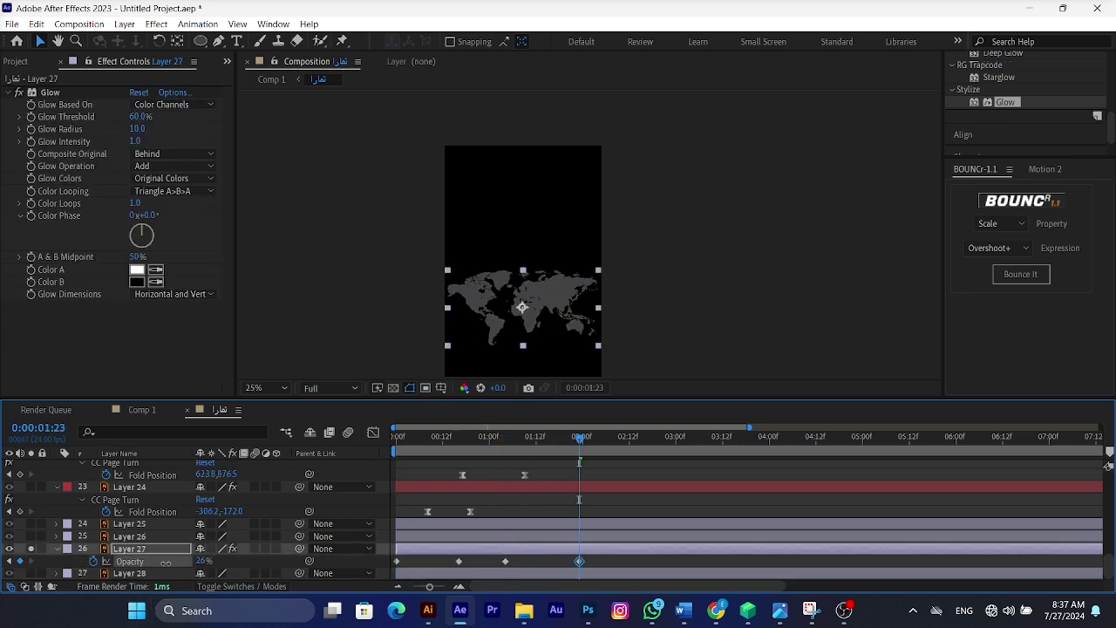
drag(615, 437, 653, 451)
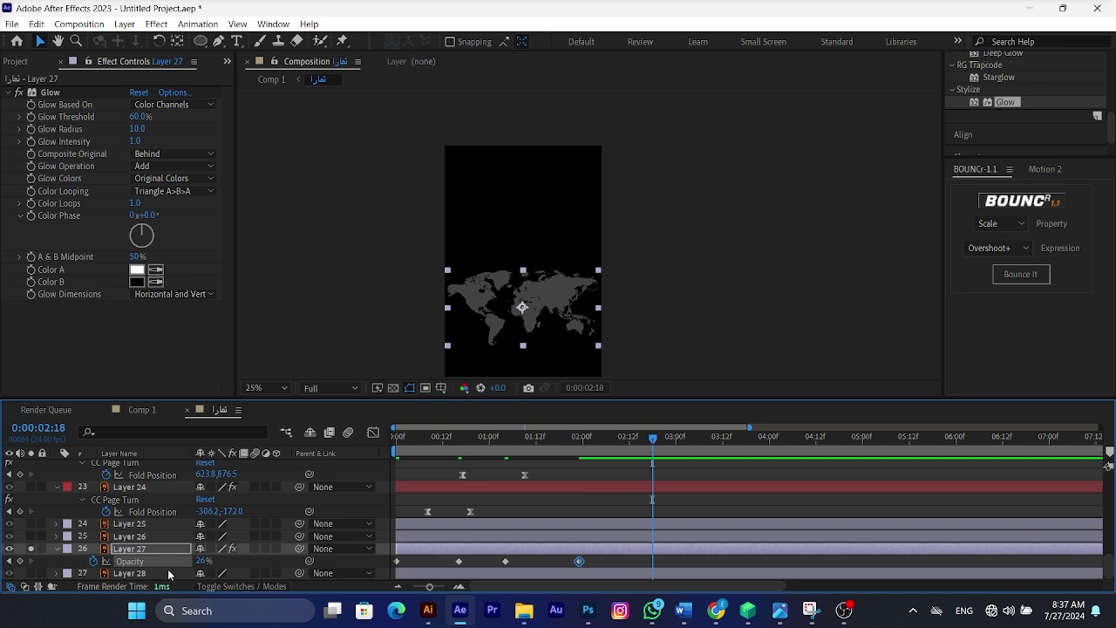
drag(197, 562, 220, 562)
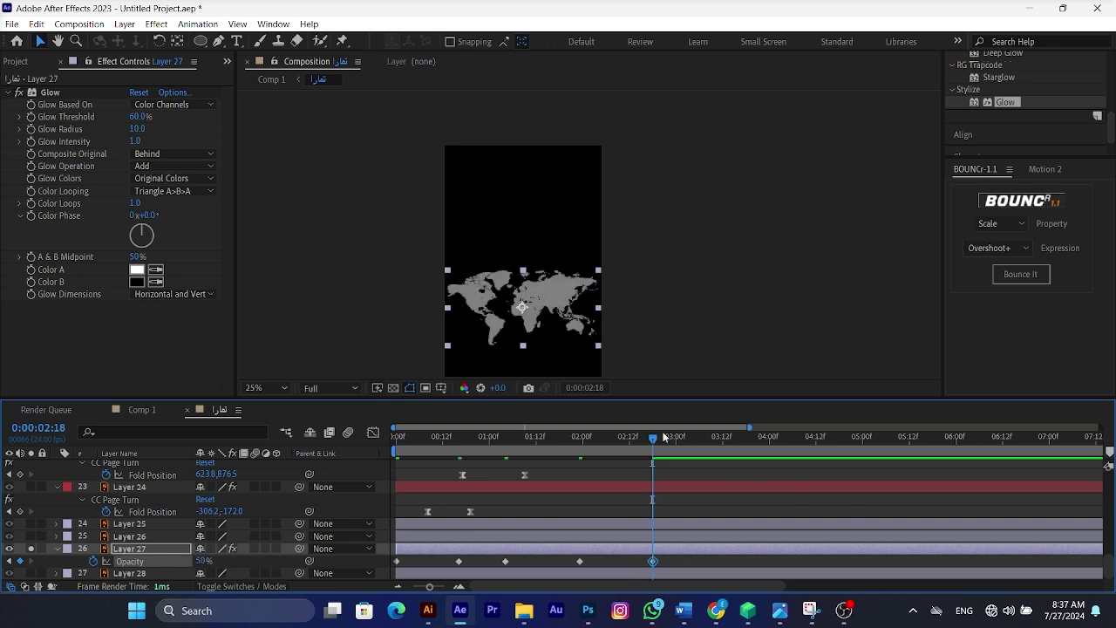
drag(653, 451, 718, 453)
drag(200, 562, 174, 564)
Paste copies of the world map's Opacity keyframes from about 0:00:04:00 onward and apply Easy Ease to all but the first keyframe.
click(472, 568)
drag(472, 568, 748, 567)
drag(750, 438, 810, 455)
key(ctrl+v)
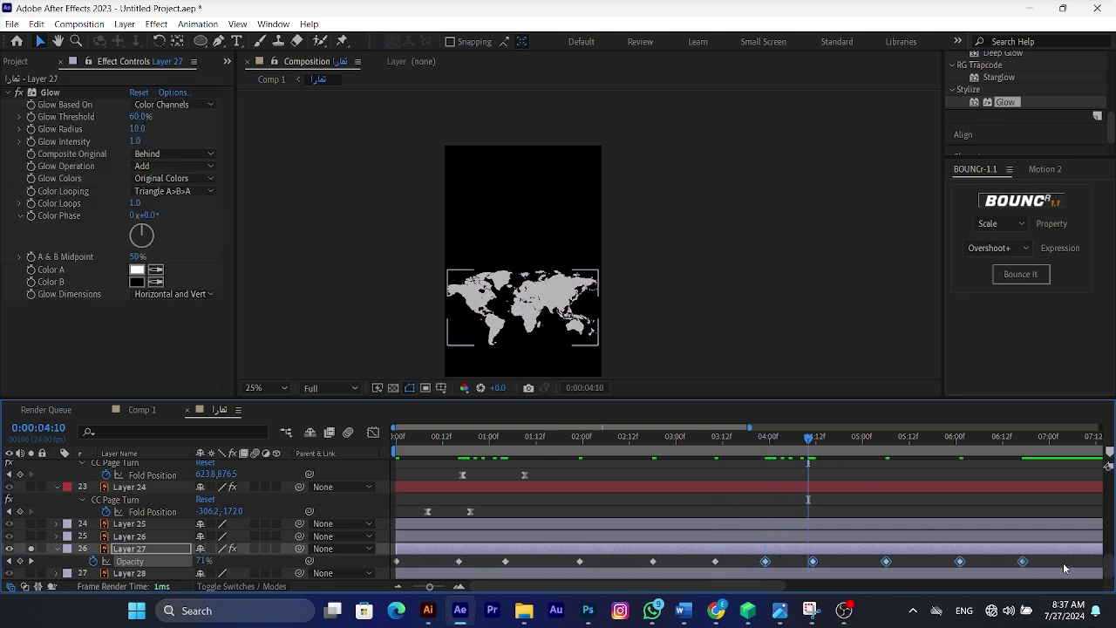
drag(1039, 556, 453, 574)
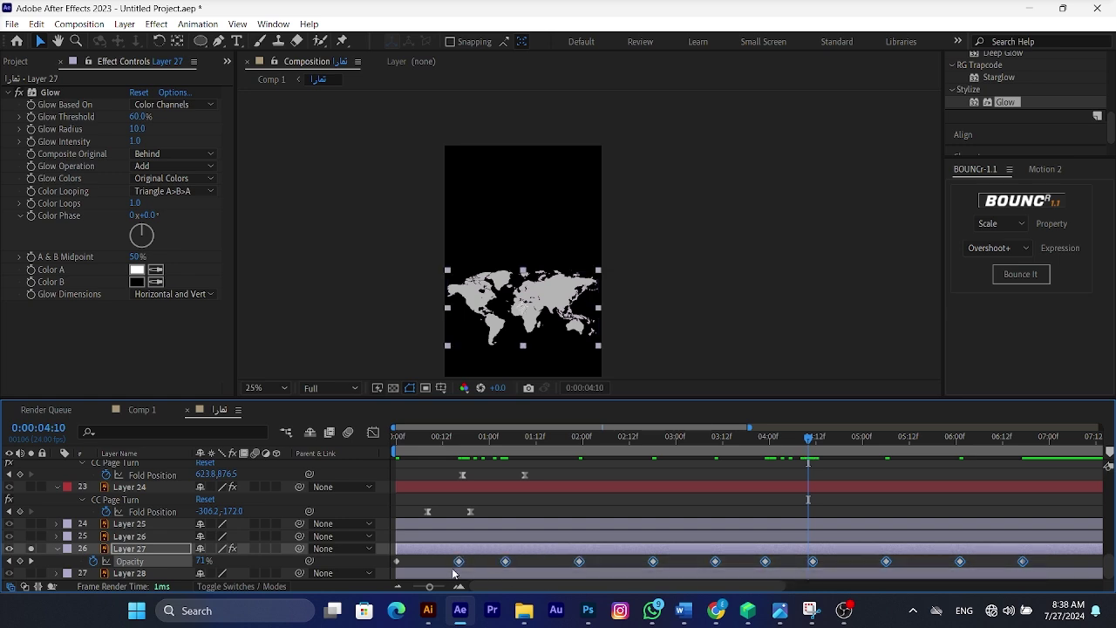
key(F9)
click(457, 441)
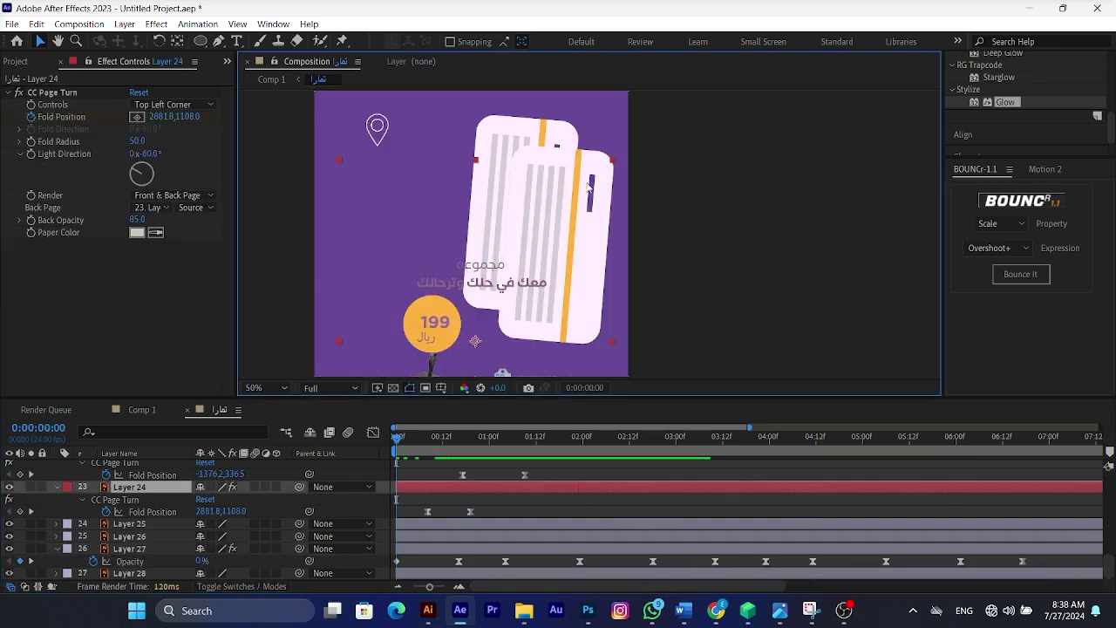
Add Position, Scale and Rotation keyframes to the two ticket layers, Layer 25 and Layer 26, and move them to 0:00:01:00.
click(592, 155)
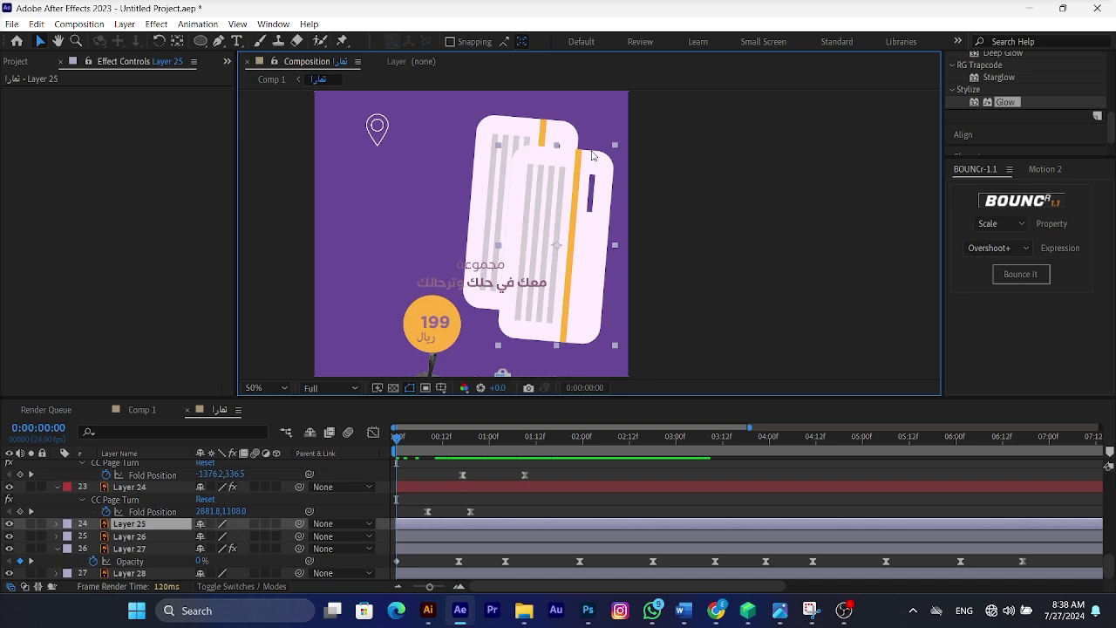
shift+click(558, 244)
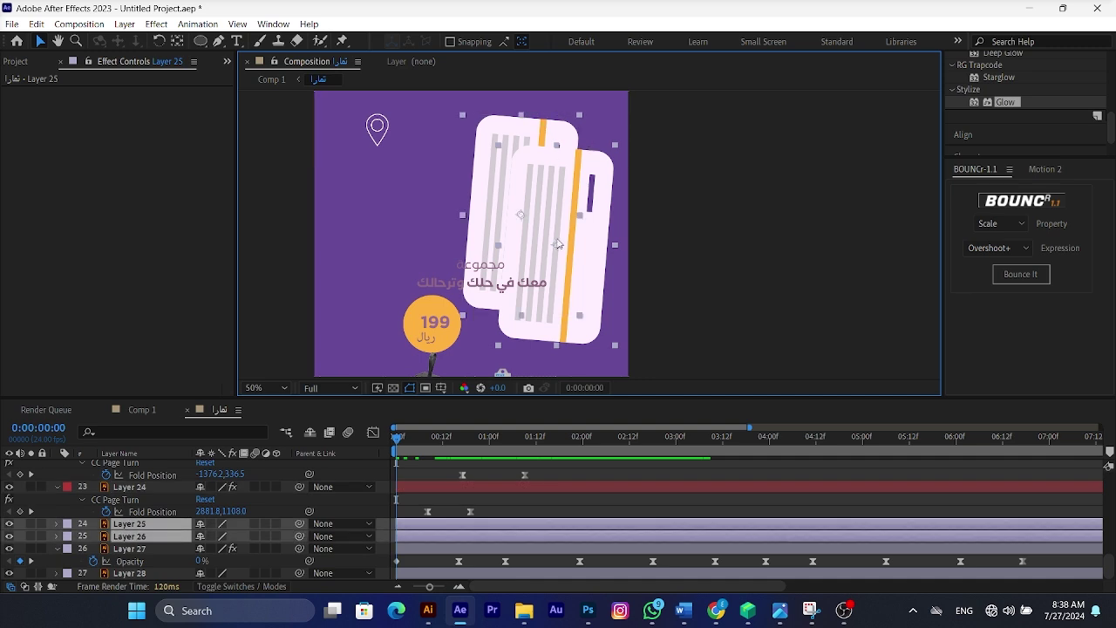
key(p)
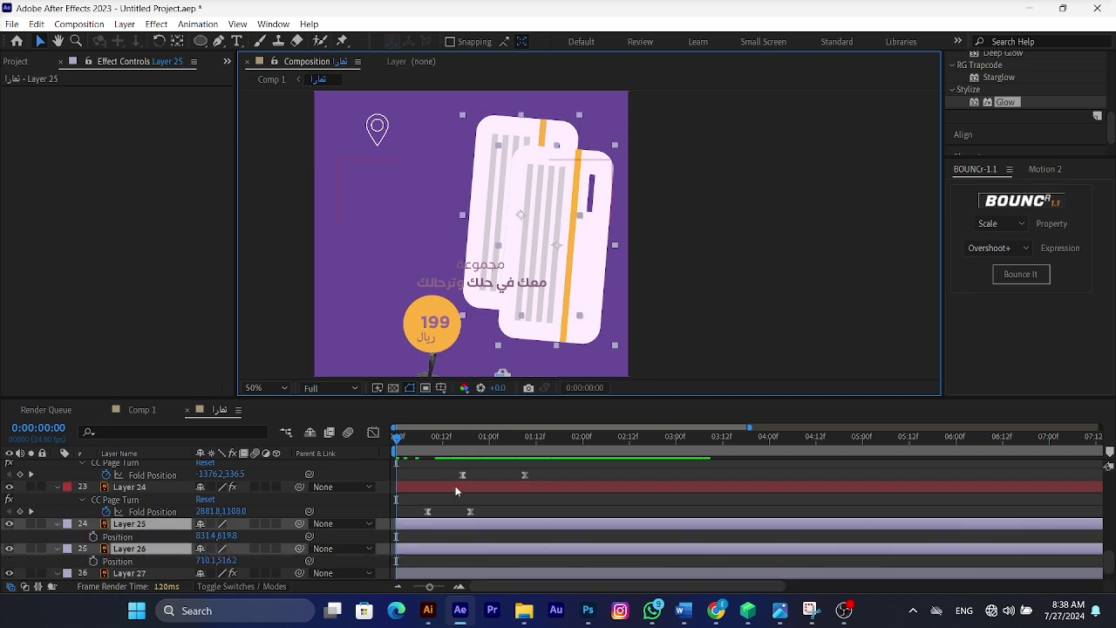
key(shift+s)
scroll(354, 511, down, 2)
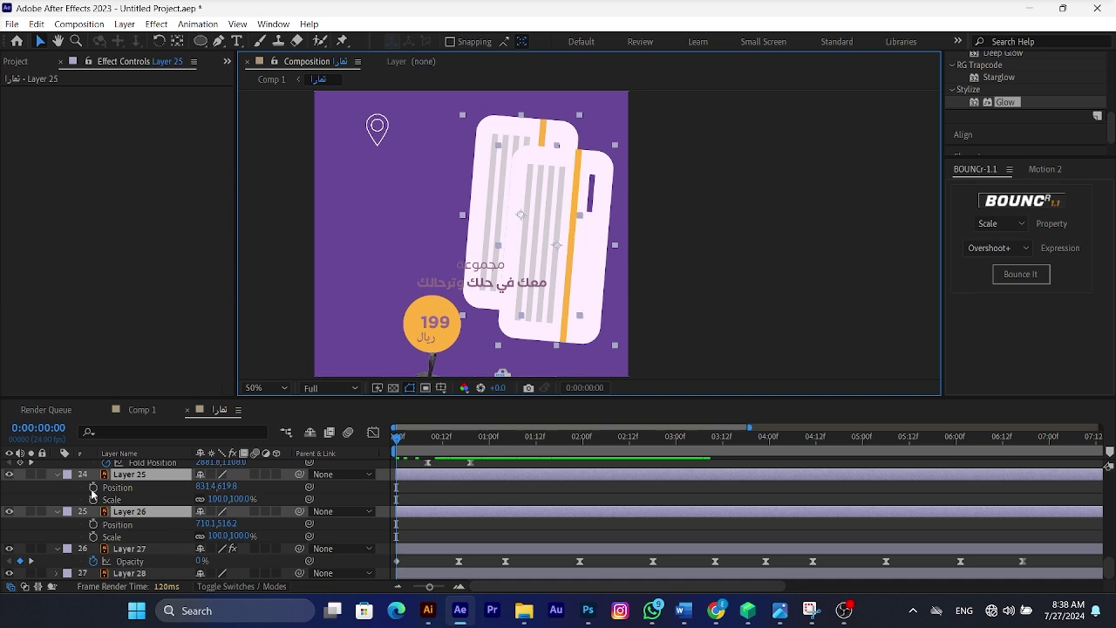
drag(93, 489, 88, 539)
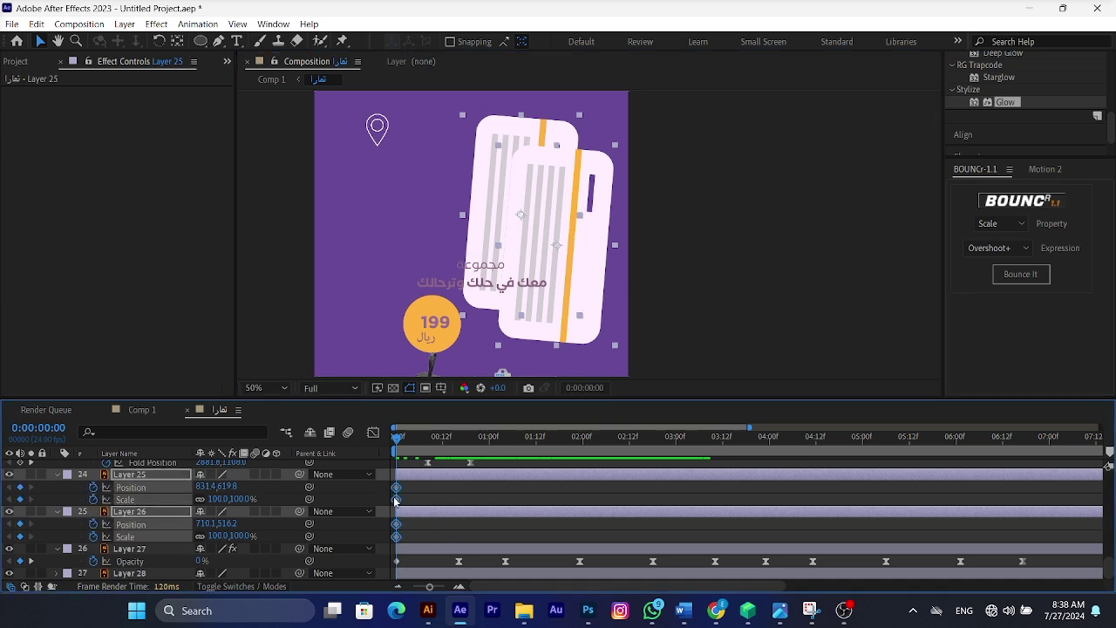
key(shift+r)
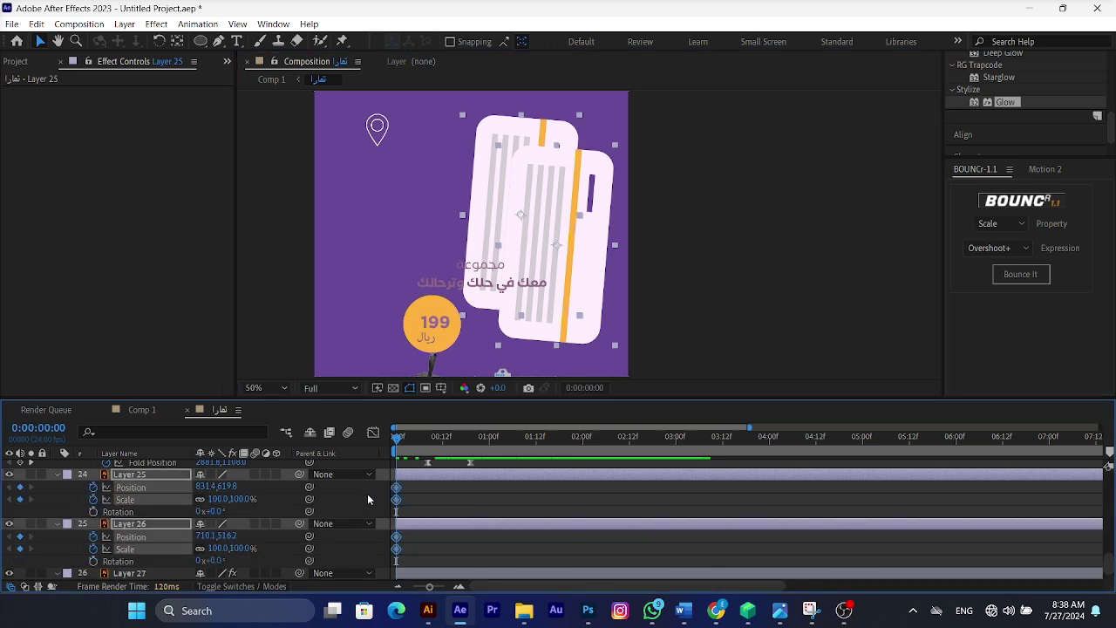
click(93, 512)
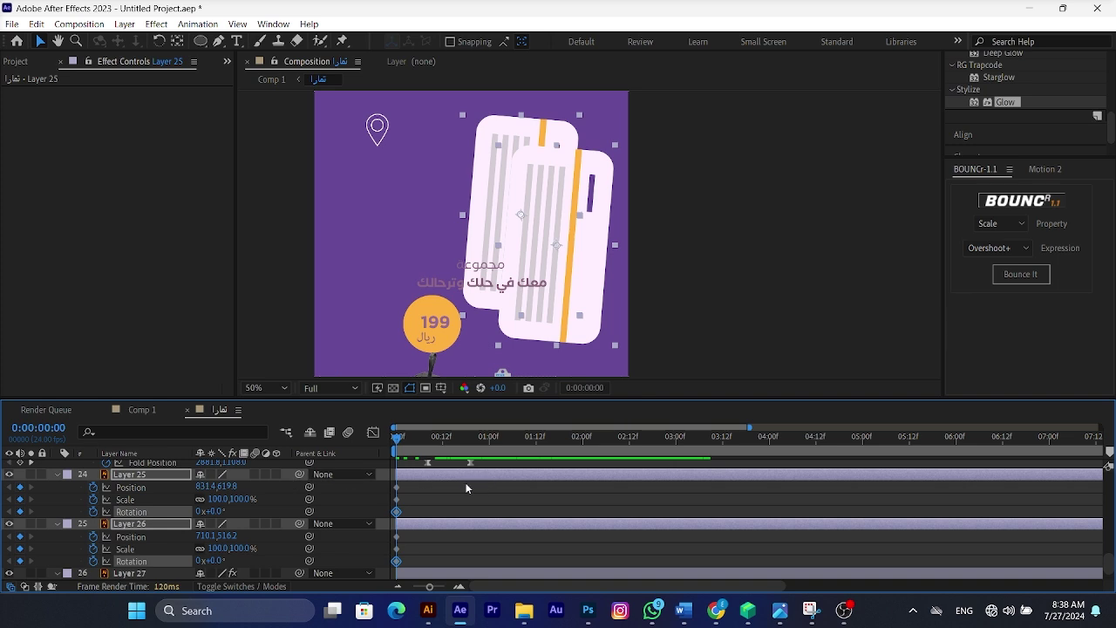
drag(433, 481, 490, 558)
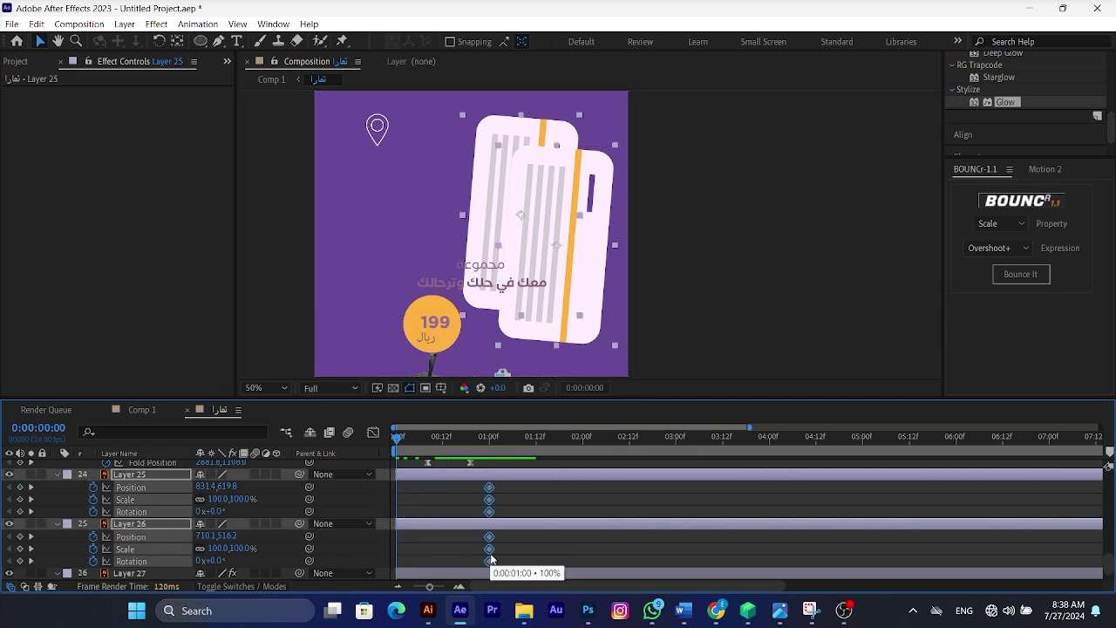
Move both ticket layers horizontally out of the frame at 0:00:00:00, to Position X 1781.4 for Layer 25 and 1660.1 for Layer 26.
click(571, 188)
click(580, 150)
shift+click(552, 129)
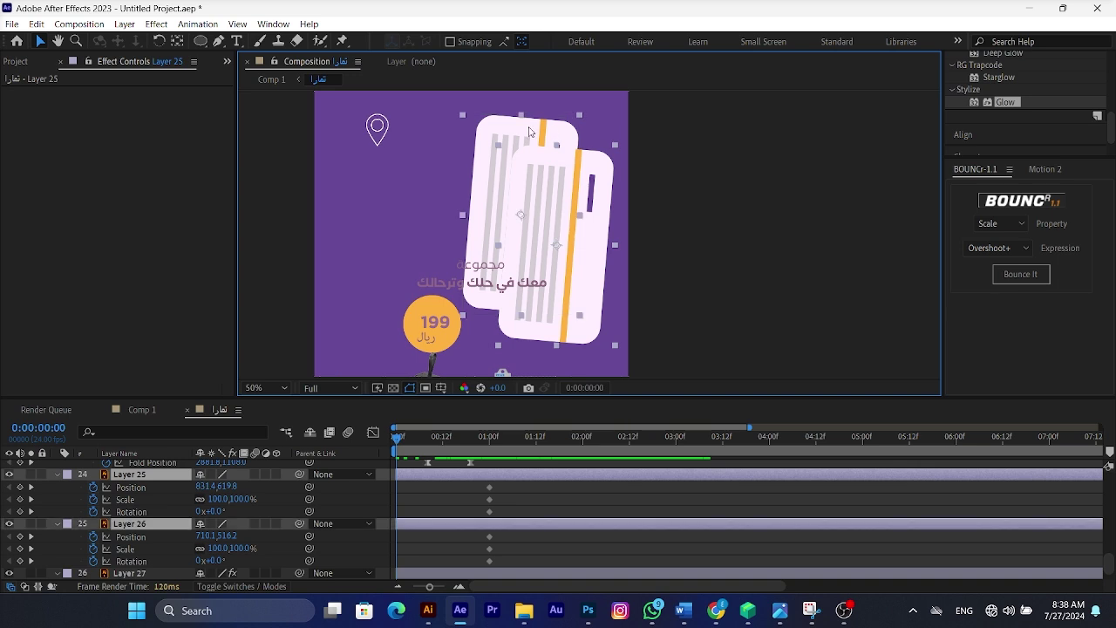
drag(529, 127, 802, 128)
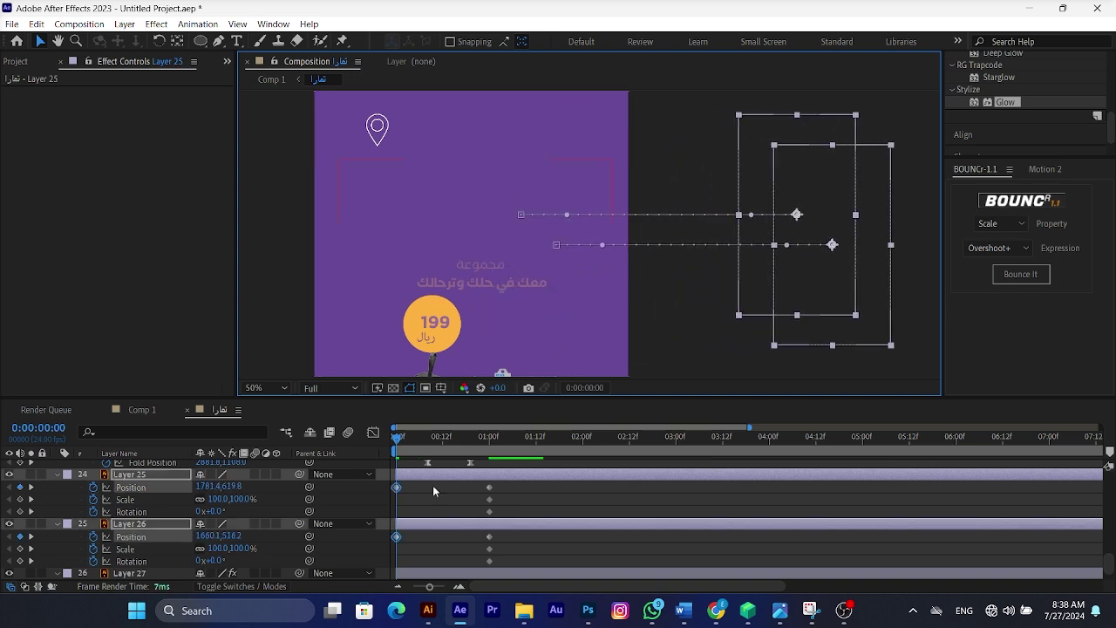
Rotate Layer 25 to about -34.3° and Layer 26 to about -27.9° at 0:00:00:00.
click(426, 535)
click(850, 253)
key(w)
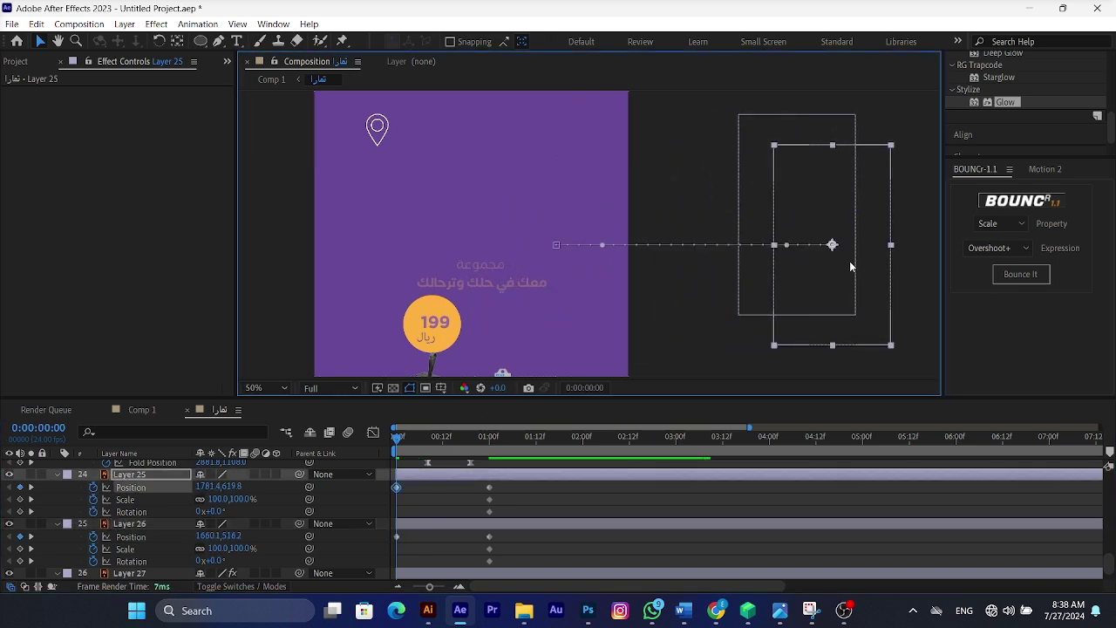
drag(849, 260, 902, 249)
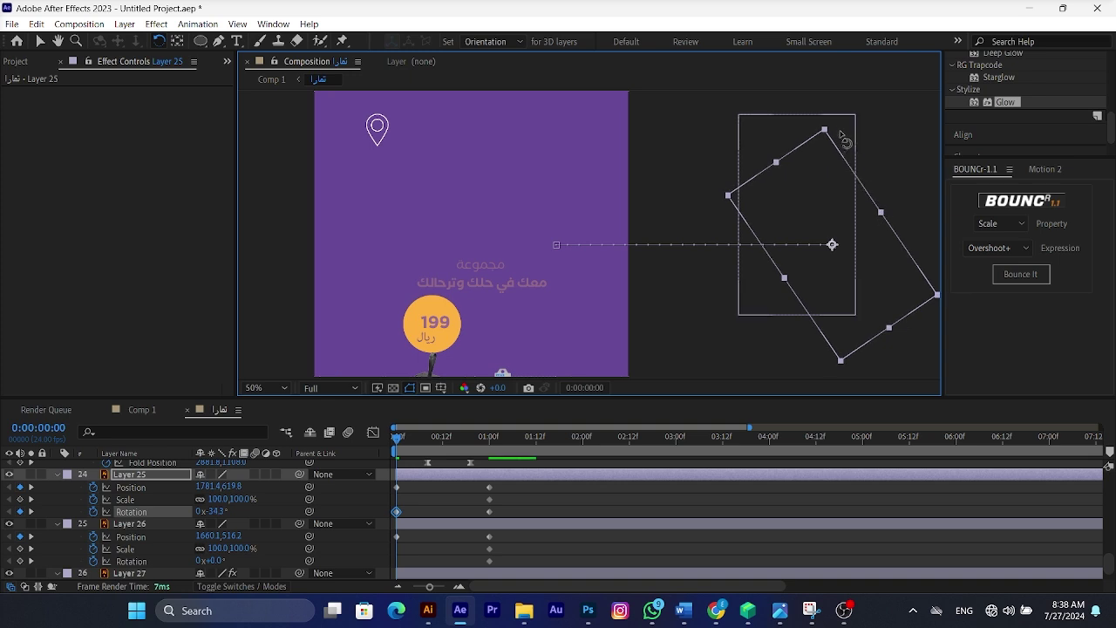
drag(837, 133, 791, 117)
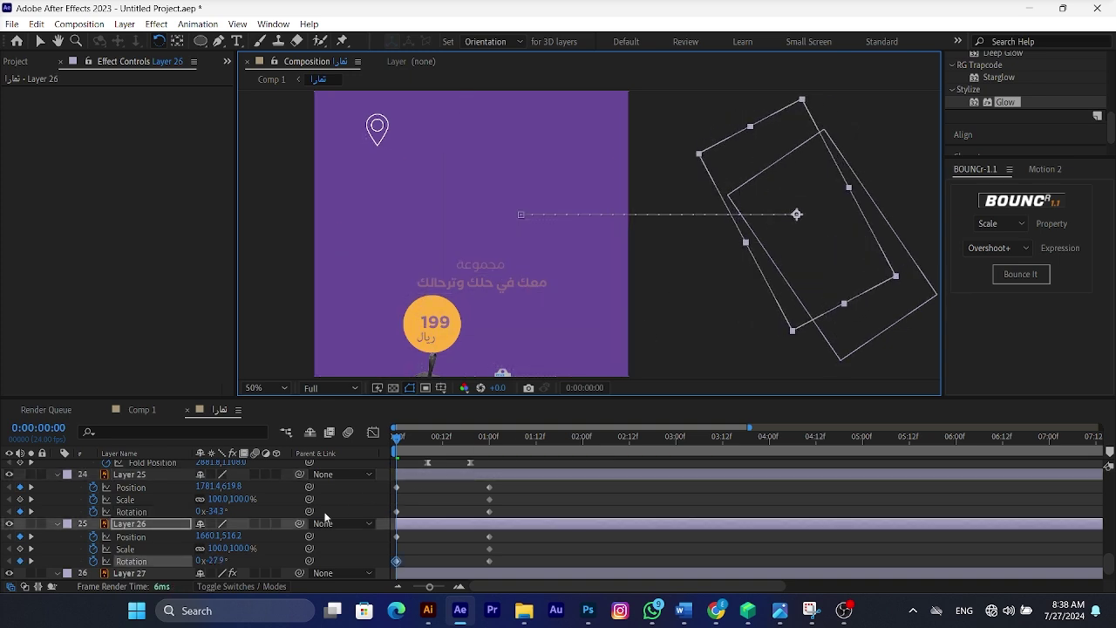
Preview the tickets' entrance and shift Layer 25 about 4 frames later than Layer 26.
click(421, 478)
key(space)
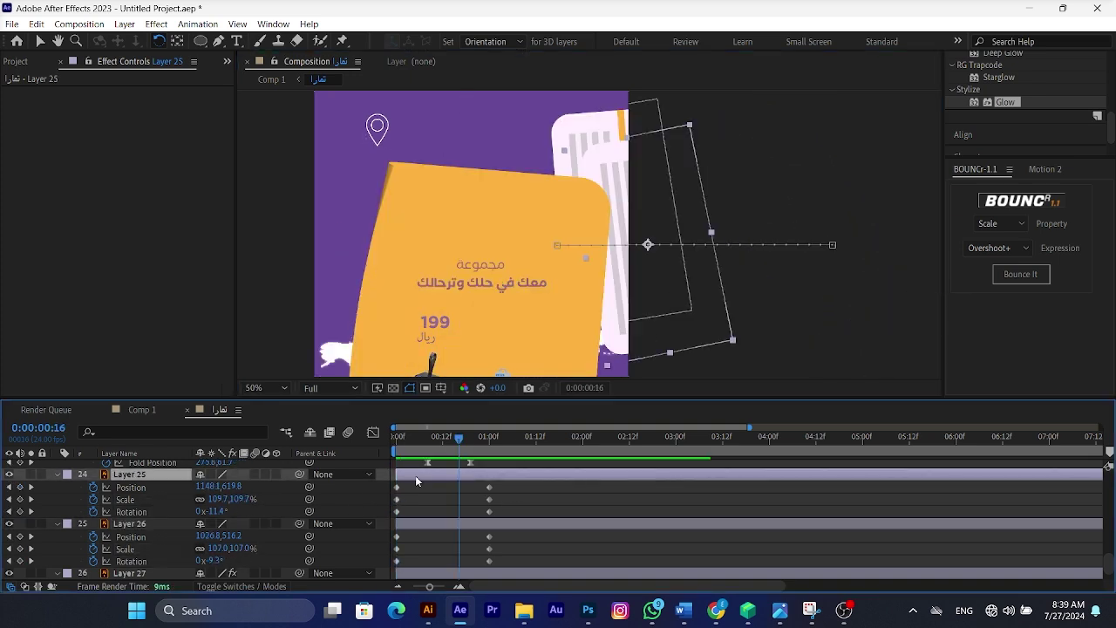
drag(421, 479, 432, 479)
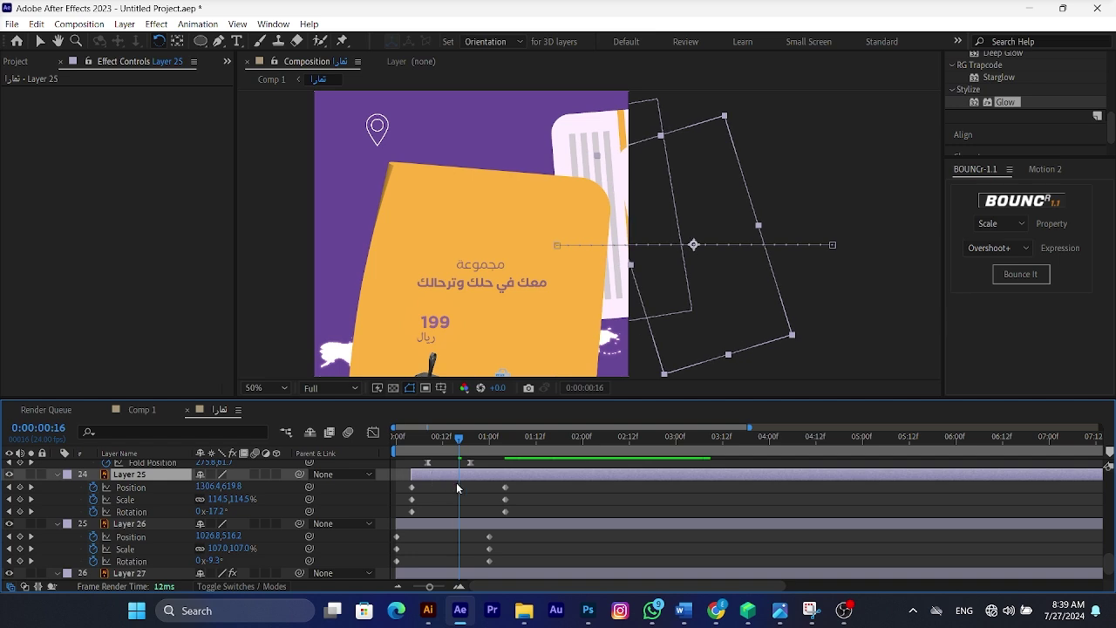
Shorten both ticket layers' entrances to about 13 frames and apply Easy Ease to all their keyframes.
mouse_move(518, 481)
mouse_down()
mouse_move(475, 561)
mouse_move(500, 572)
mouse_move(448, 565)
mouse_up()
drag(479, 487, 370, 571)
click(432, 440)
key(F9)
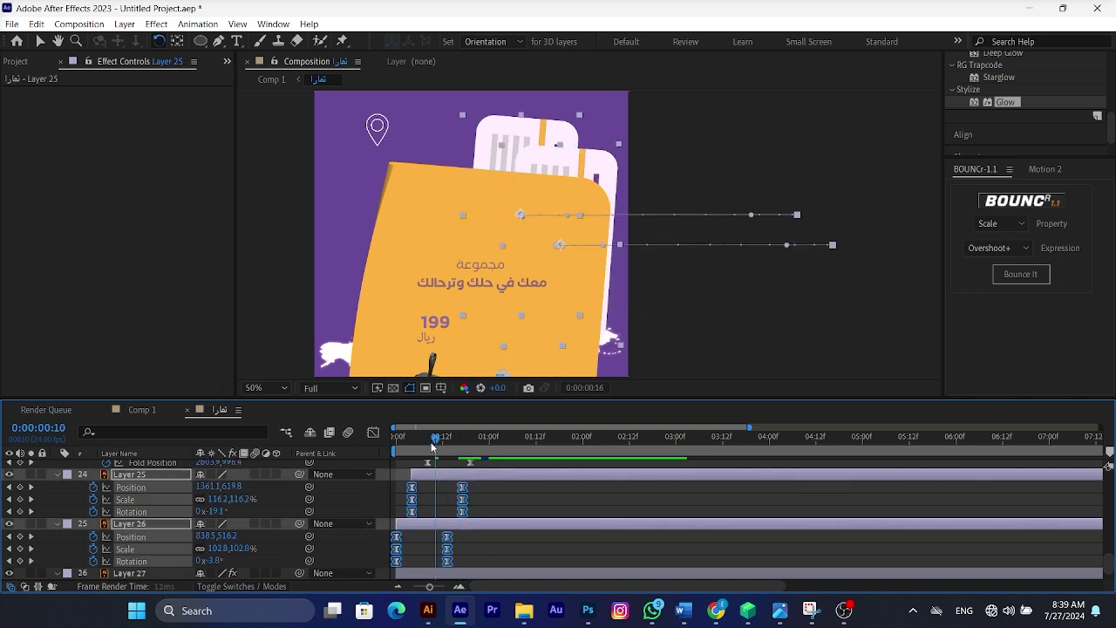
Start Layer 26 at about frame 6 and Layer 25 at about frame 12, and raise them at 0:00:01:17 to Position Y 430.2 and 533.8.
drag(432, 446, 500, 444)
drag(460, 476, 556, 445)
click(459, 463)
key(v)
shift+click(558, 138)
drag(586, 162, 586, 137)
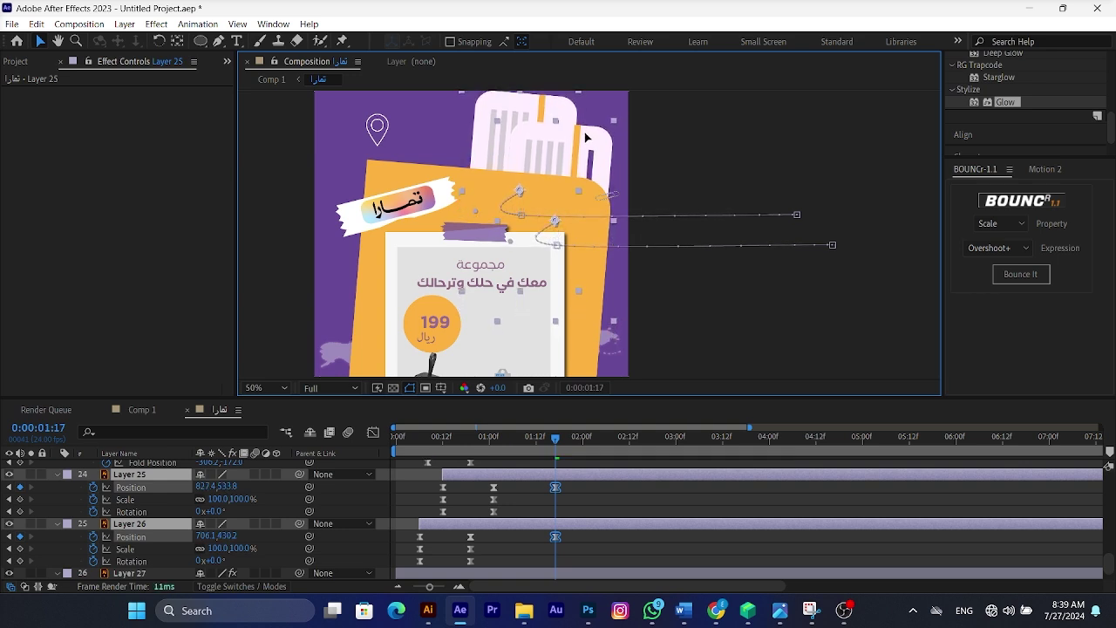
Straighten the motion paths of both ticket layers and move Layer 25's raised Position keyframe to about 0:00:01:12.
click(558, 248)
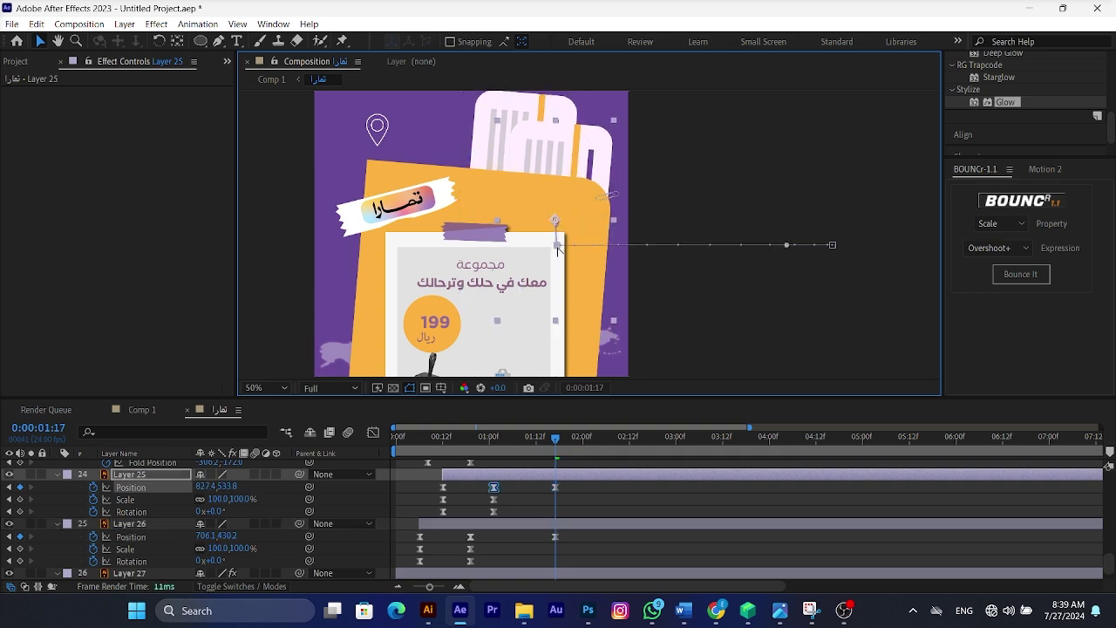
click(560, 533)
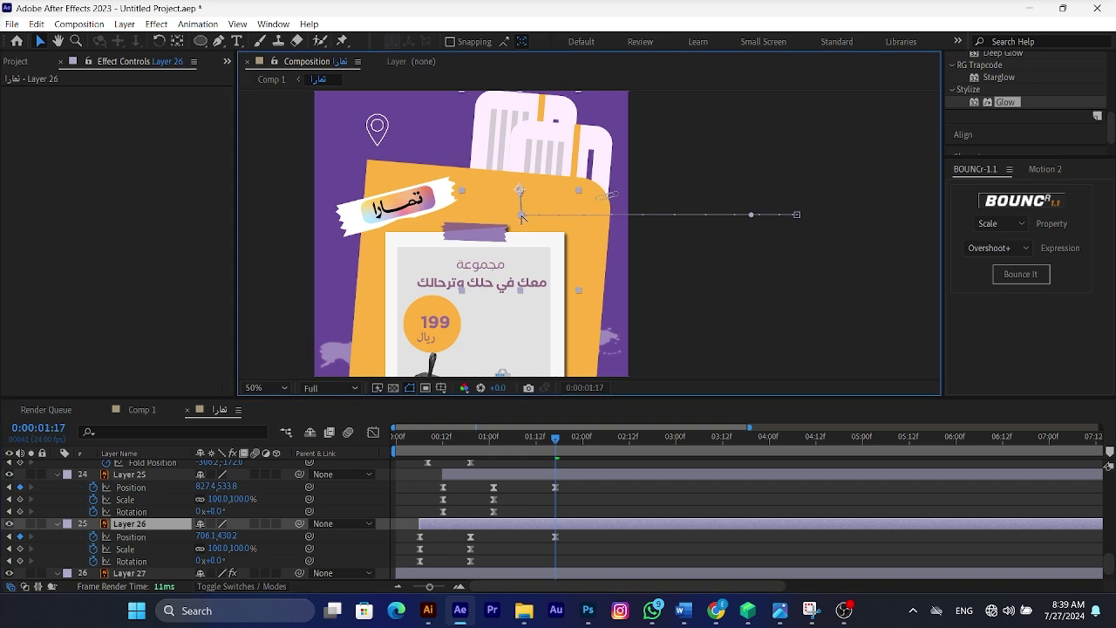
click(555, 487)
drag(558, 485, 538, 487)
Copy the resting Position keyframe of Layer 25 and of Layer 26 to 0:00:02:06.
key(space)
click(493, 487)
key(ctrl+c)
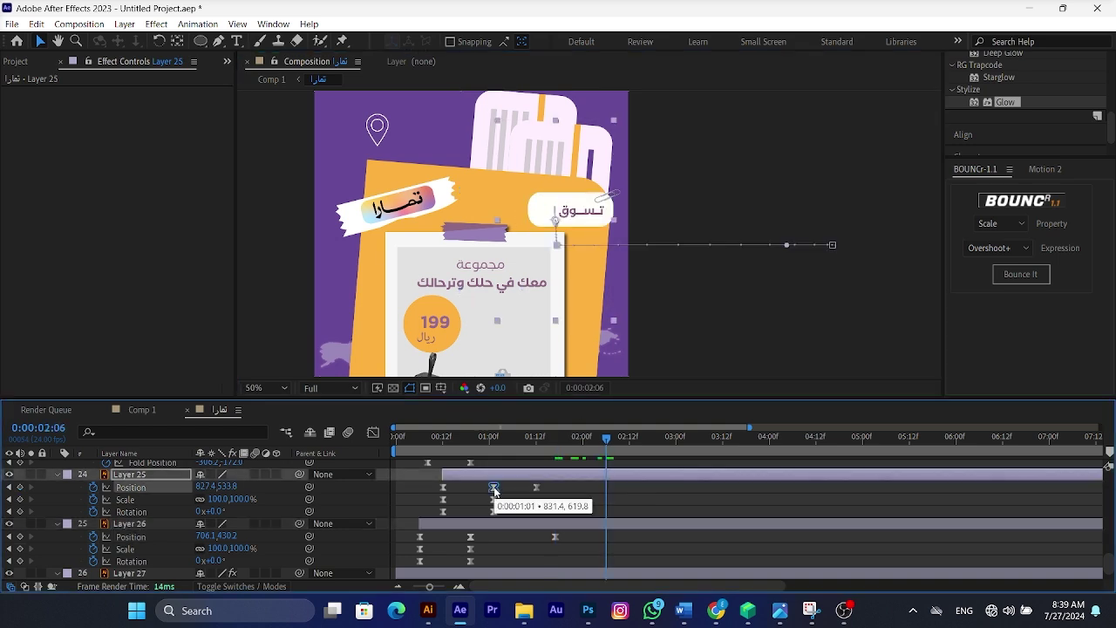
key(ctrl+v)
click(472, 536)
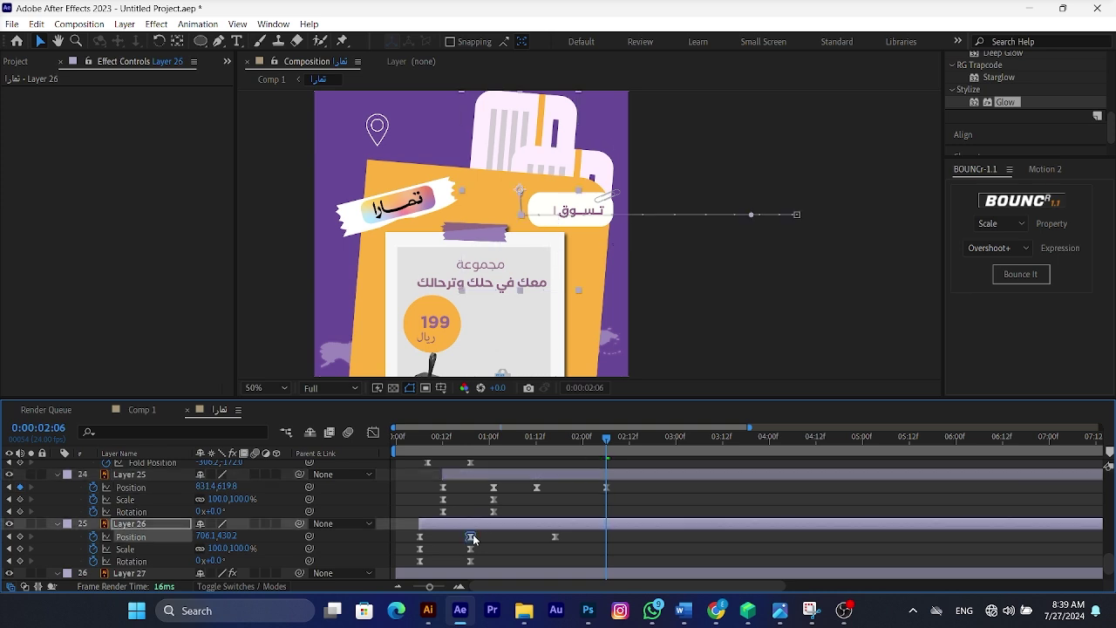
key(ctrl+c)
key(ctrl+v)
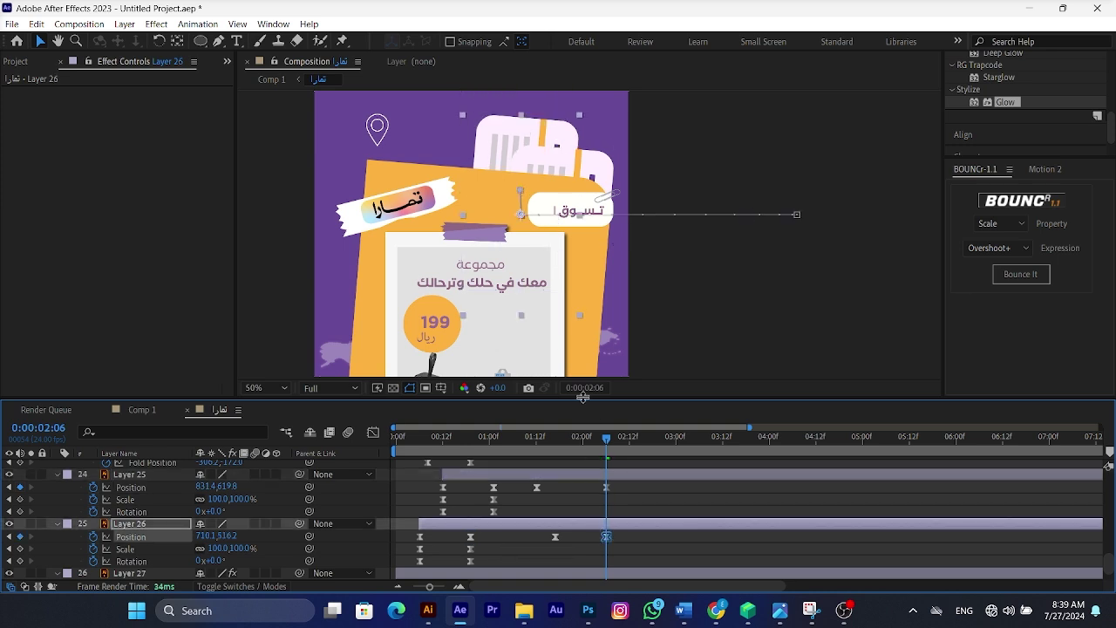
Move both layers' last Position keyframes to about 0:00:02:18 and their raised ones to about 0:00:01:18 for Layer 25 and 0:00:01:23 for Layer 26.
click(584, 438)
drag(623, 482, 654, 538)
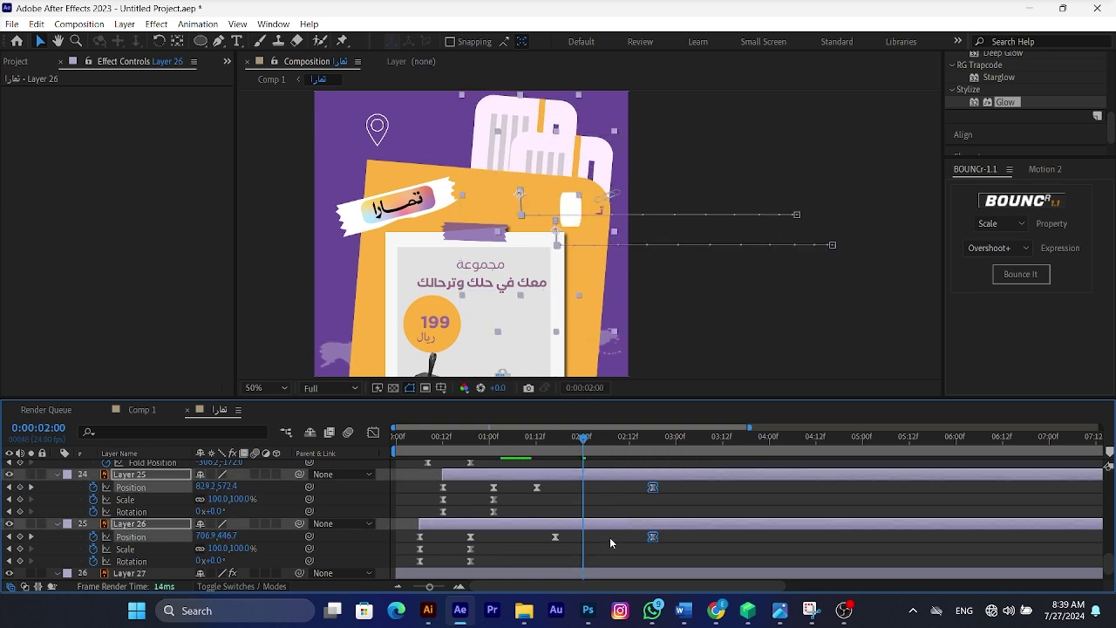
drag(572, 489, 582, 542)
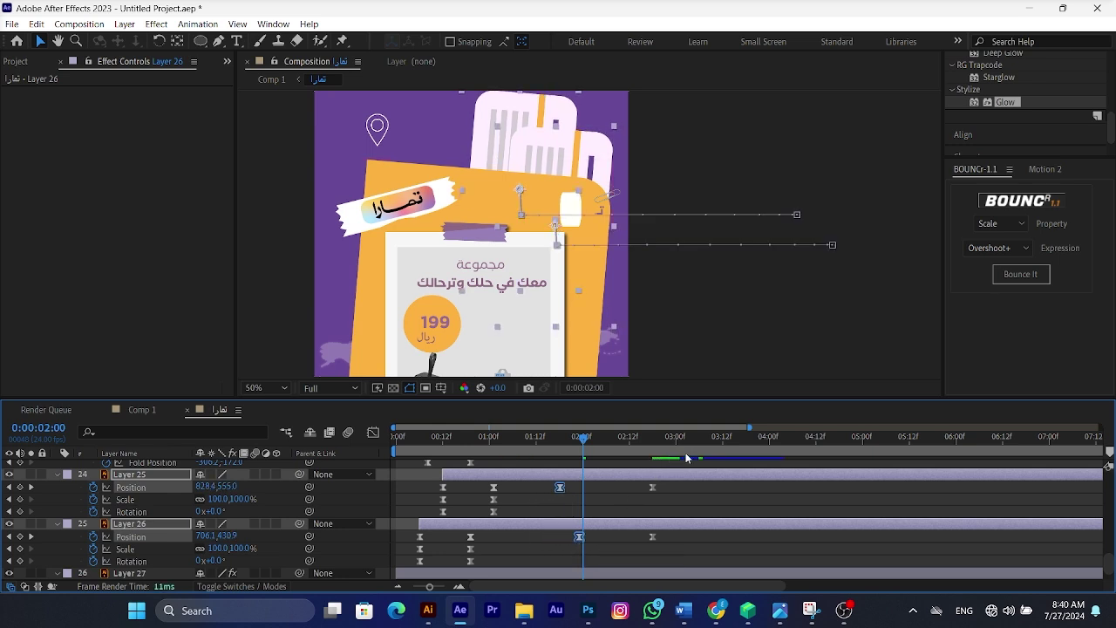
Paste each ticket layer's three-keyframe up-and-down Position cycle at 0:00:03:09, and shift Layer 25's copy to start at about 0:00:03:17.
drag(692, 441, 710, 448)
drag(673, 489, 487, 478)
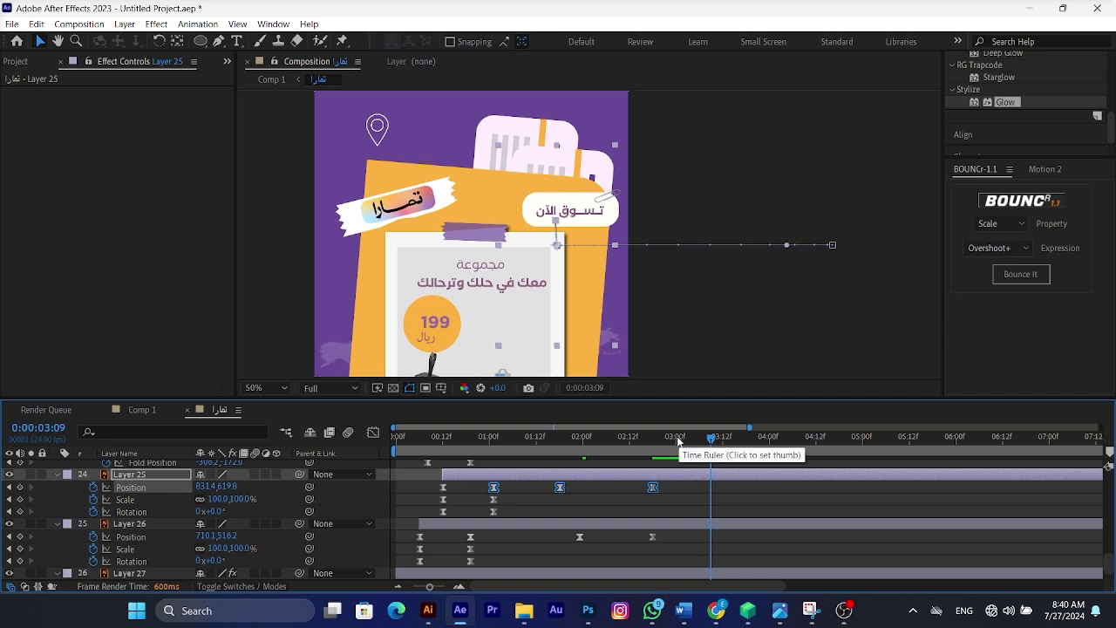
key(ctrl+v)
drag(688, 535, 490, 534)
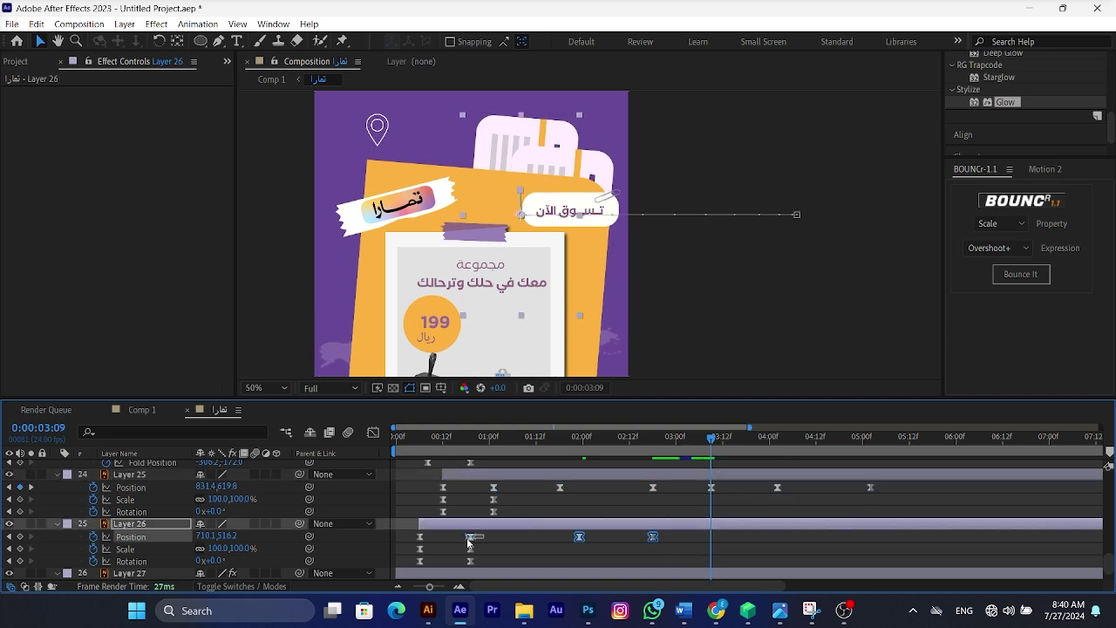
key(ctrl+c)
key(ctrl+v)
mouse_move(899, 487)
mouse_down()
mouse_move(705, 494)
mouse_move(743, 489)
mouse_up()
Repeat the up-and-down Position keyframes of both ticket layers at 0:00:05:17, shifting Layer 25's copy to start at about 0:00:05:22.
click(928, 438)
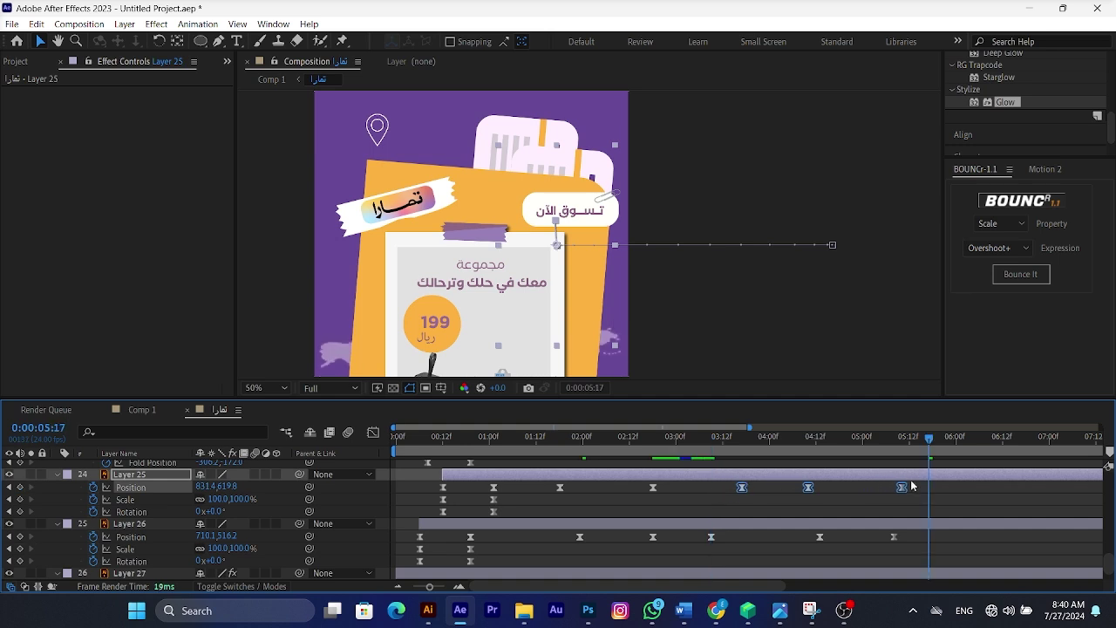
key(ctrl+c)
key(ctrl+v)
drag(930, 488, 950, 490)
drag(905, 550, 713, 540)
key(ctrl+c)
key(ctrl+v)
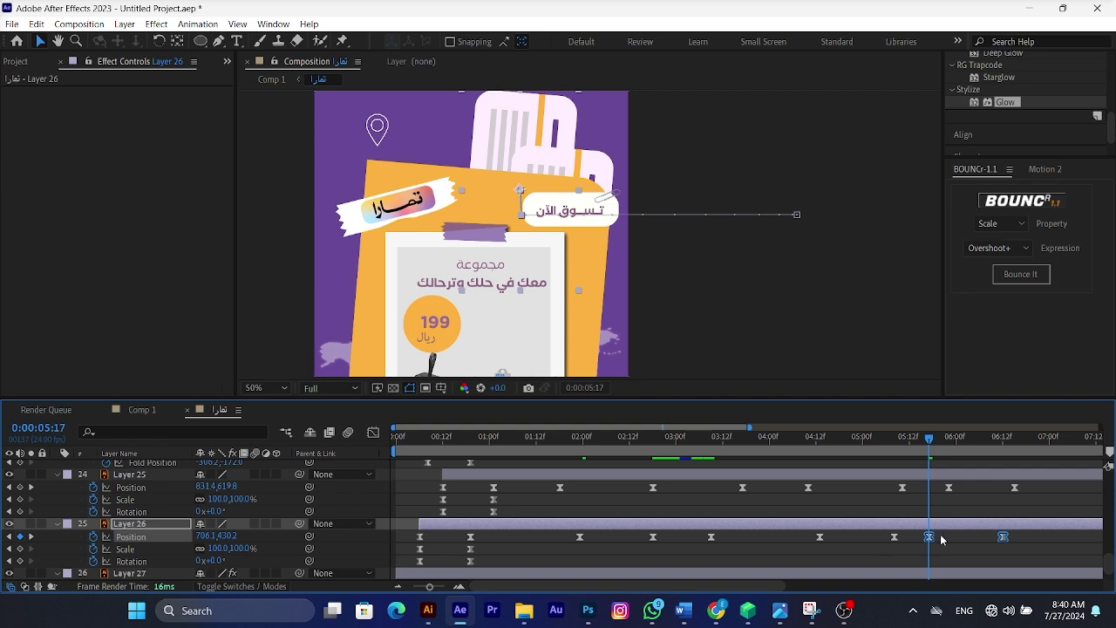
Stretch the Position keyframes after the first one on Layer 25 and Layer 26 proportionally so each series ends at about 0:00:14:15.
drag(772, 494, 445, 485)
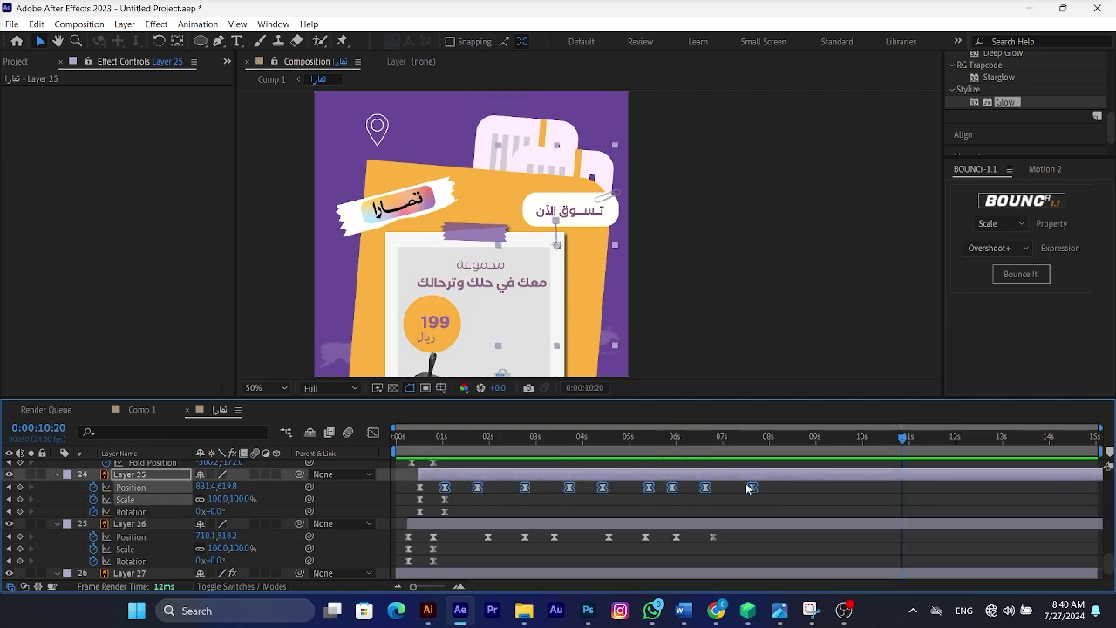
drag(755, 488, 1075, 488)
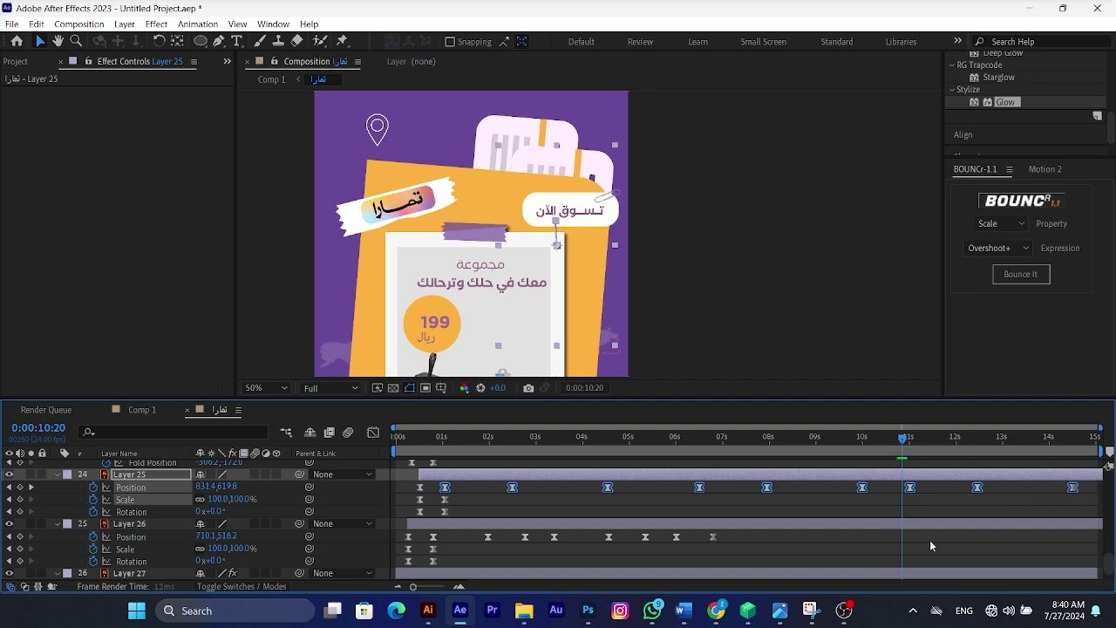
drag(723, 537, 423, 535)
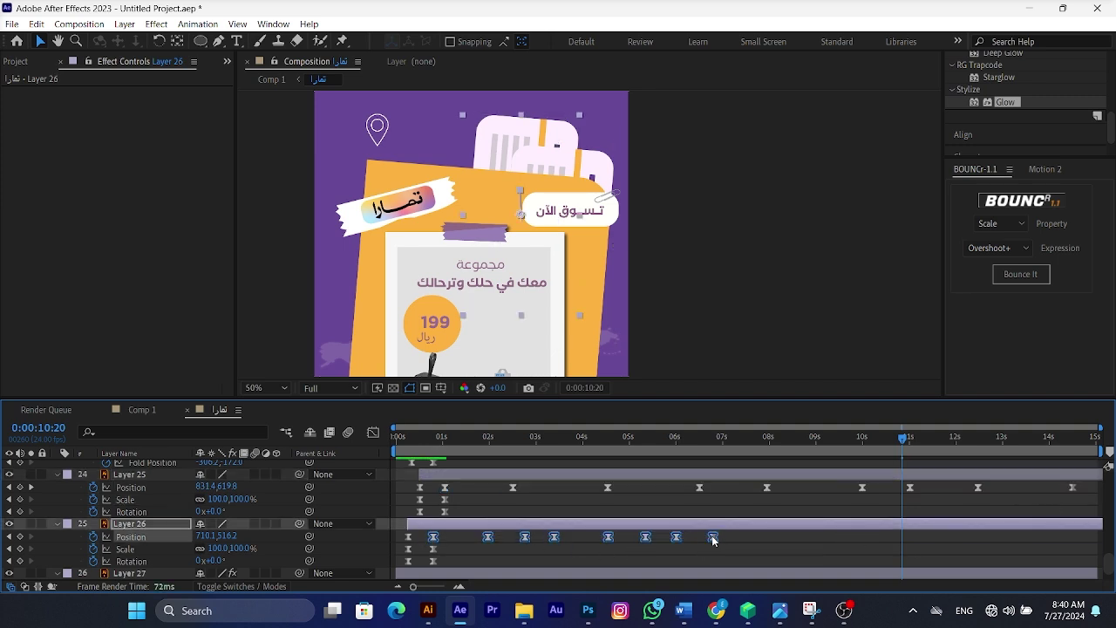
drag(712, 538, 1082, 538)
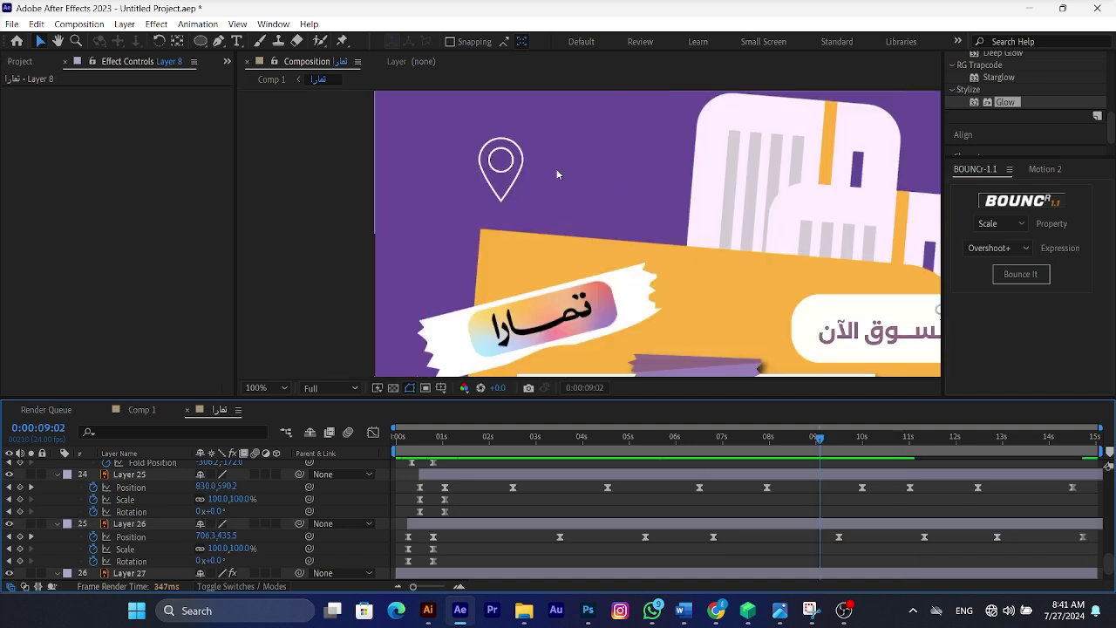
Convert the location pin's outer outline, Layer 8, into a shape layer from the vector artwork.
click(505, 164)
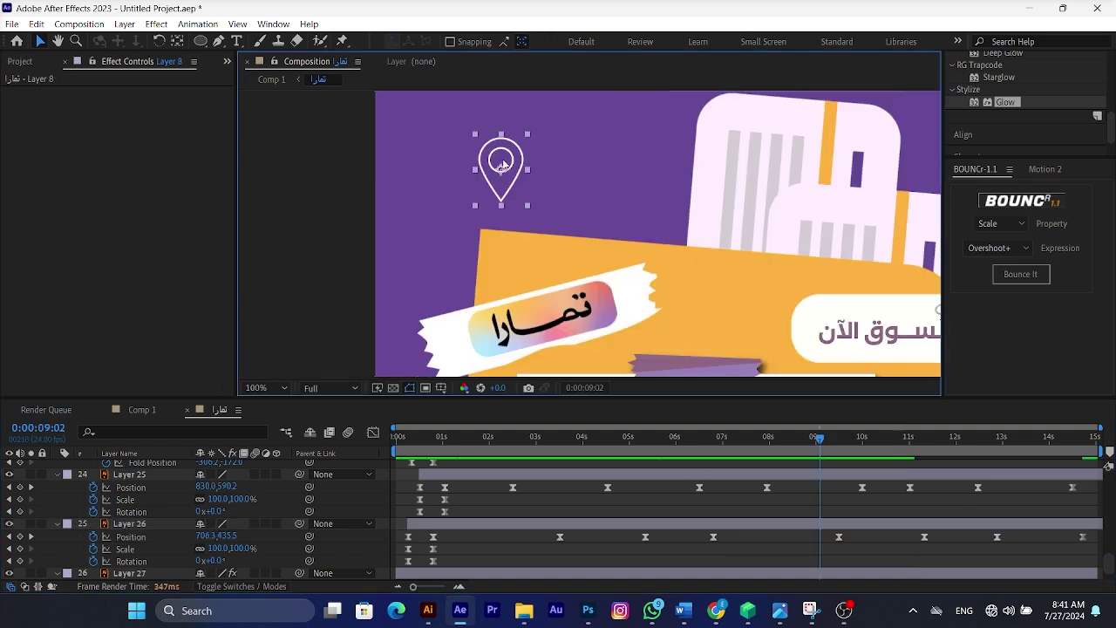
right_click(503, 164)
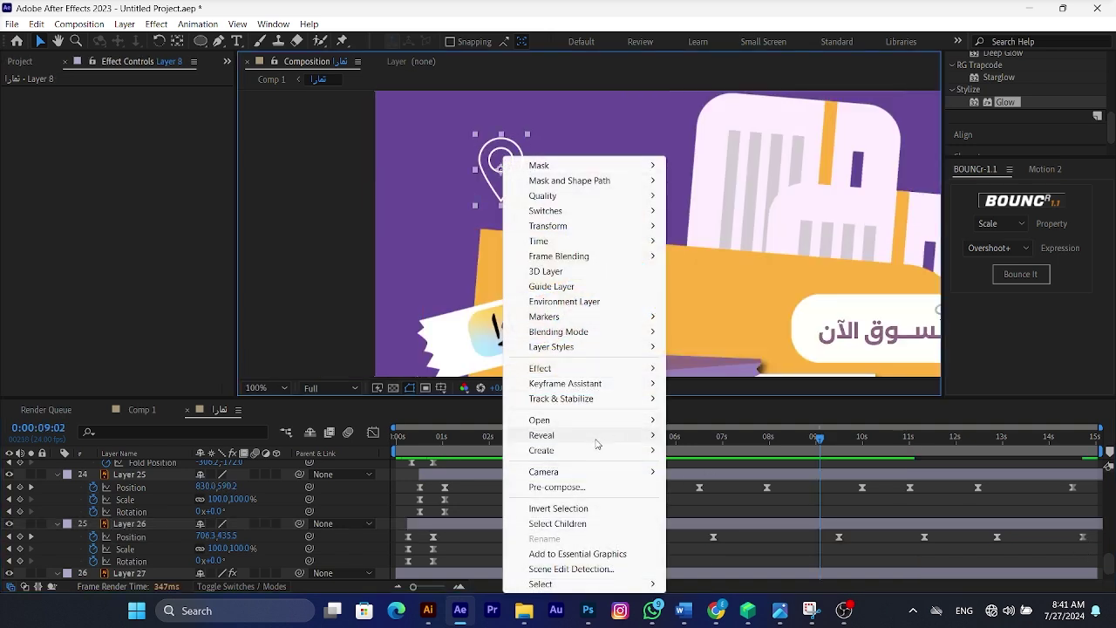
mouse_move(598, 450)
click(769, 495)
Add Trim Paths to Layer 8 Outlines and keyframe its End at 100% at 0:00:01:05.
click(447, 439)
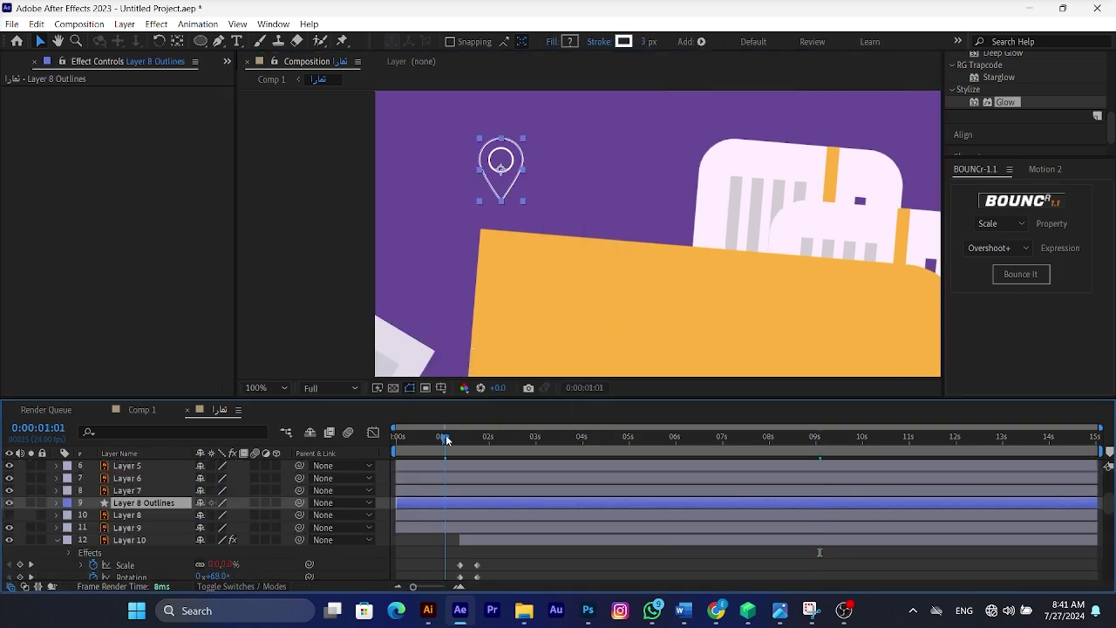
drag(446, 439, 453, 439)
click(701, 42)
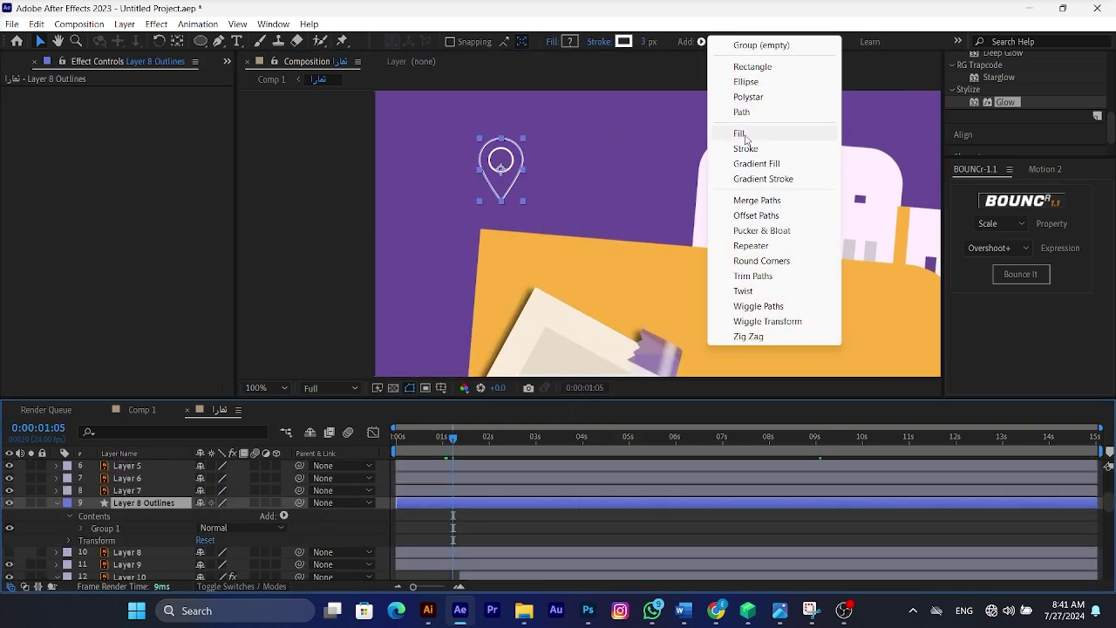
click(771, 276)
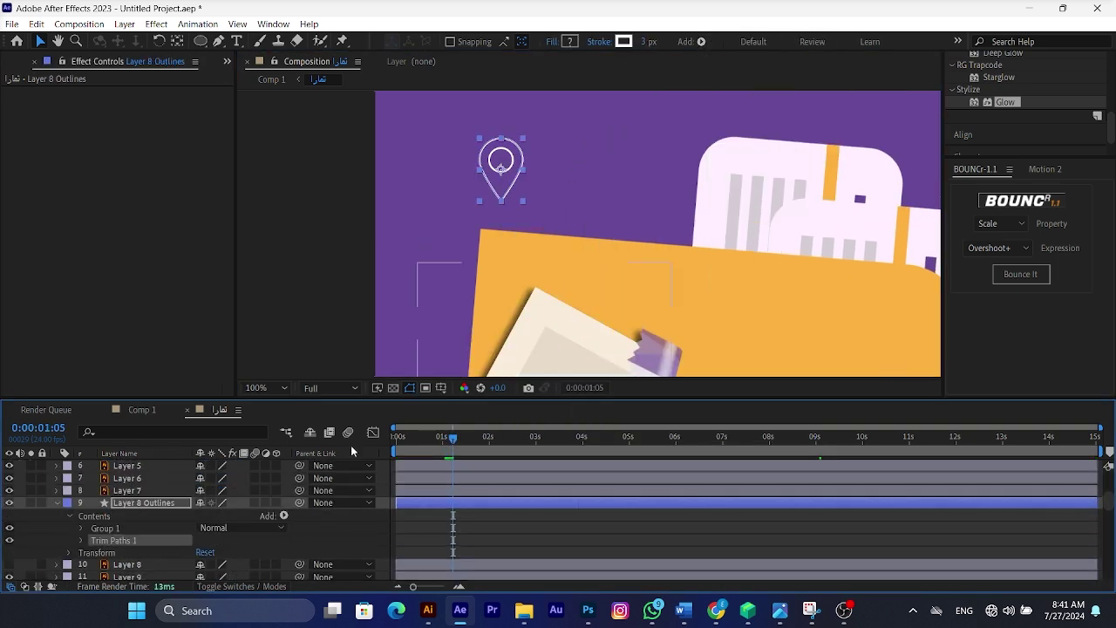
click(80, 541)
click(106, 548)
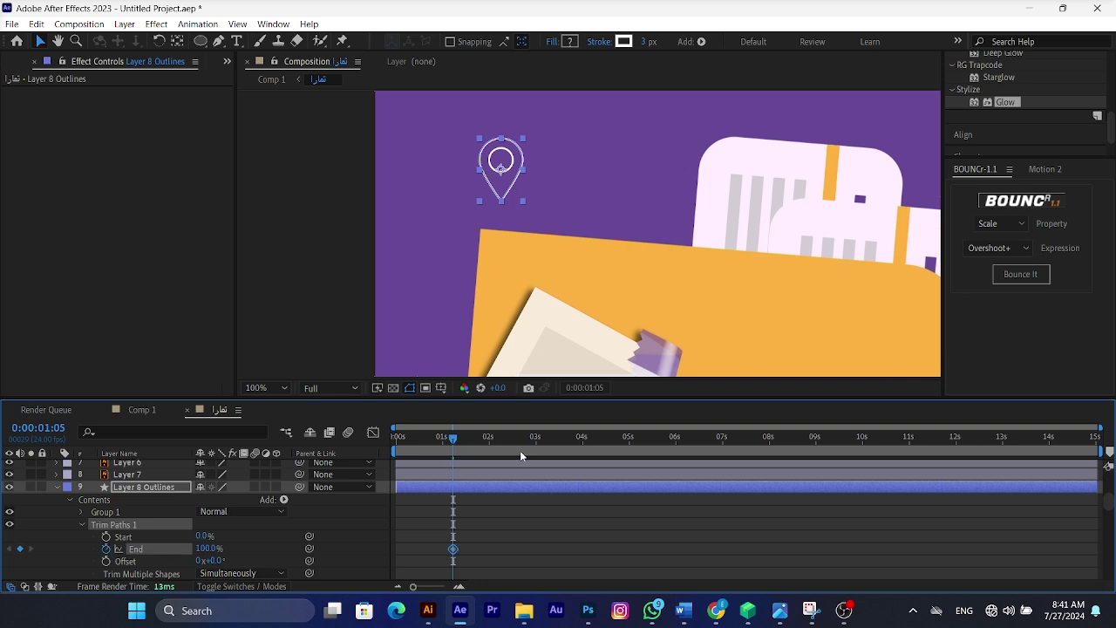
Set the Trim Paths End of Layer 8 Outlines to 0% at 0:00:00:03.
drag(425, 438, 402, 449)
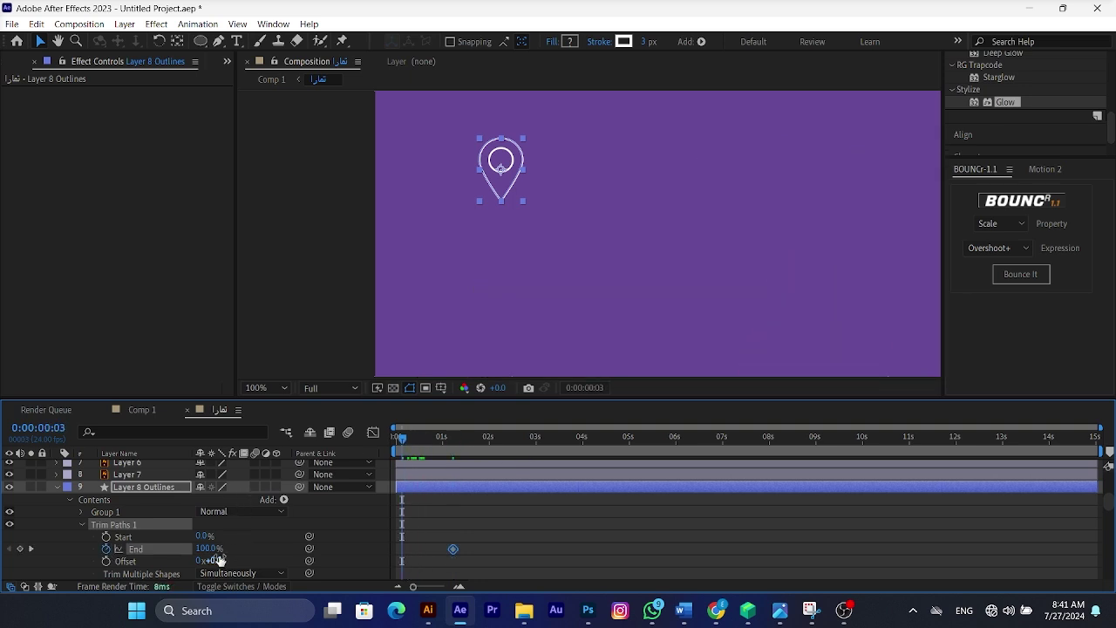
drag(208, 551, 166, 552)
drag(127, 560, 144, 555)
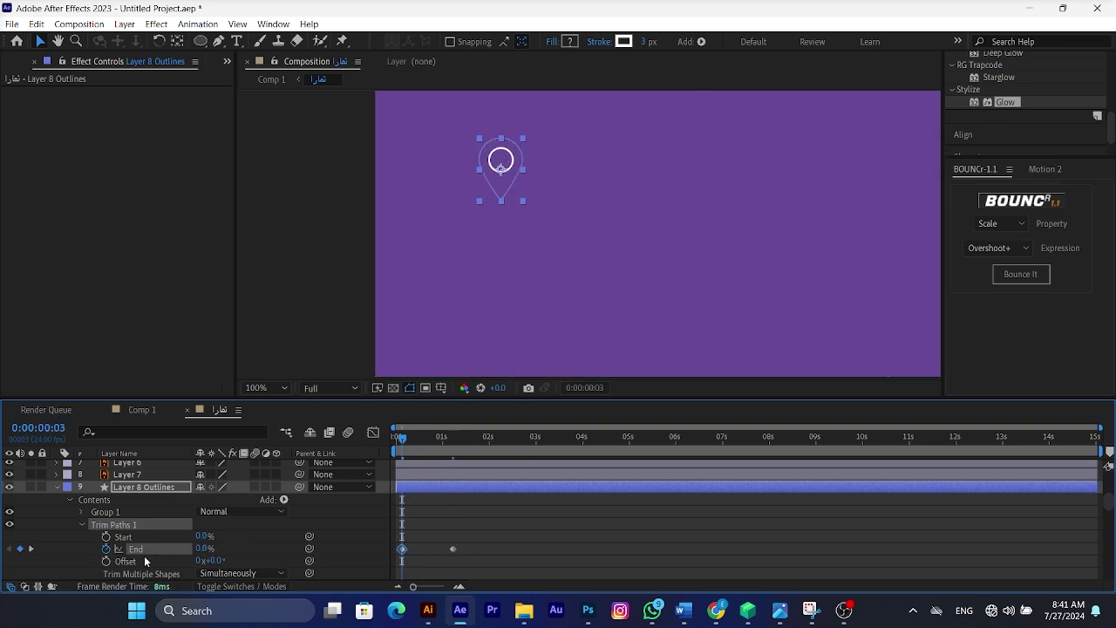
Convert the pin's inner circle, Layer 9, into a shape layer from the vector artwork.
scroll(191, 563, up, 1)
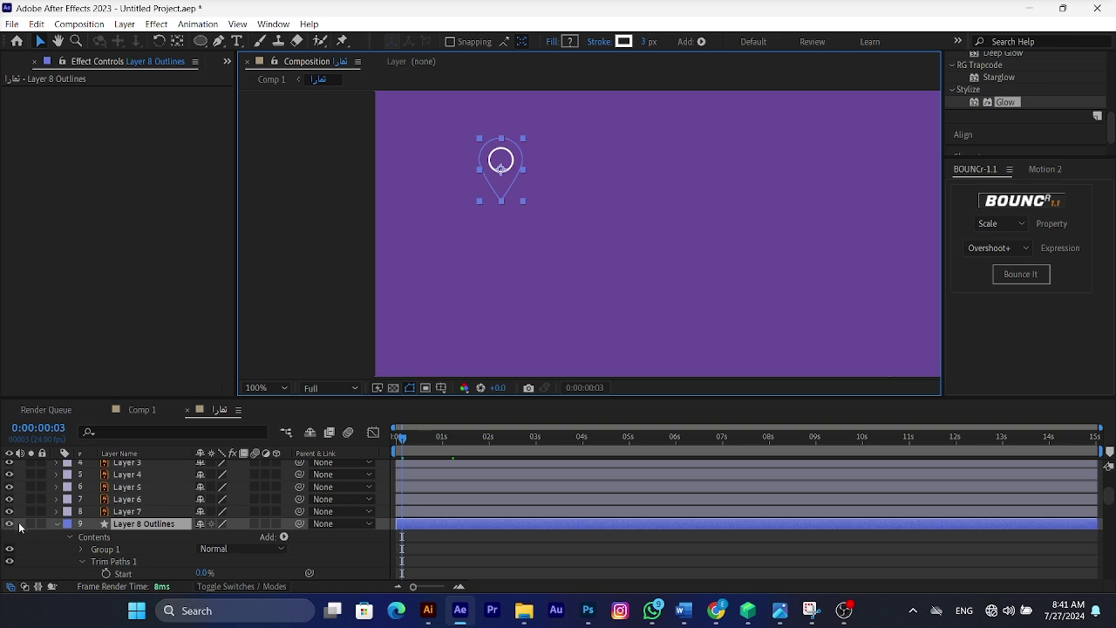
click(500, 163)
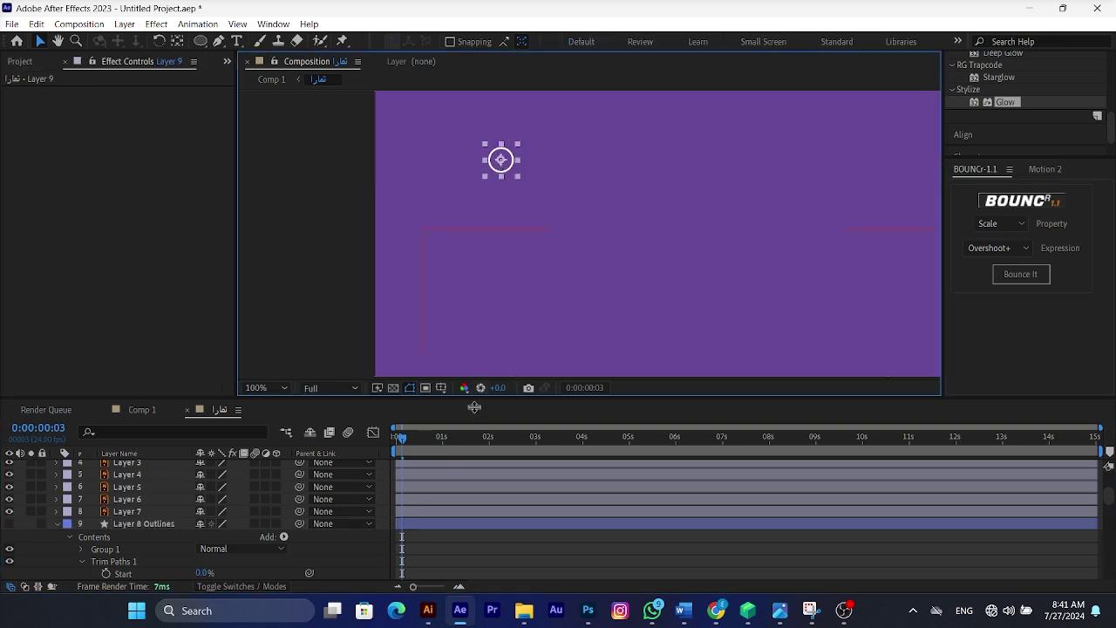
right_click(504, 160)
mouse_move(633, 453)
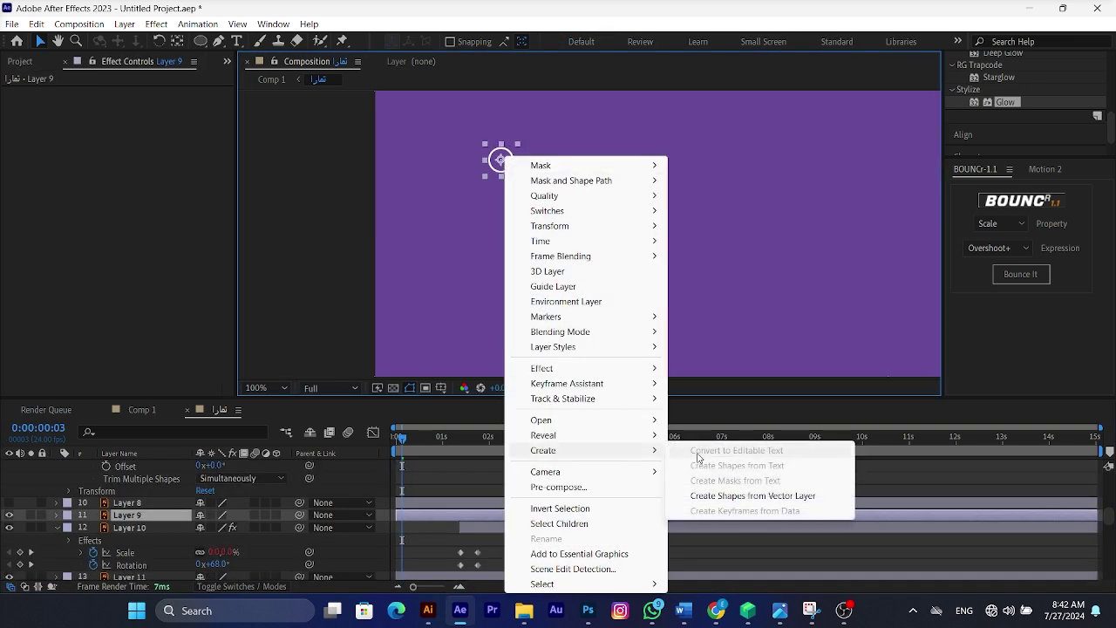
click(716, 496)
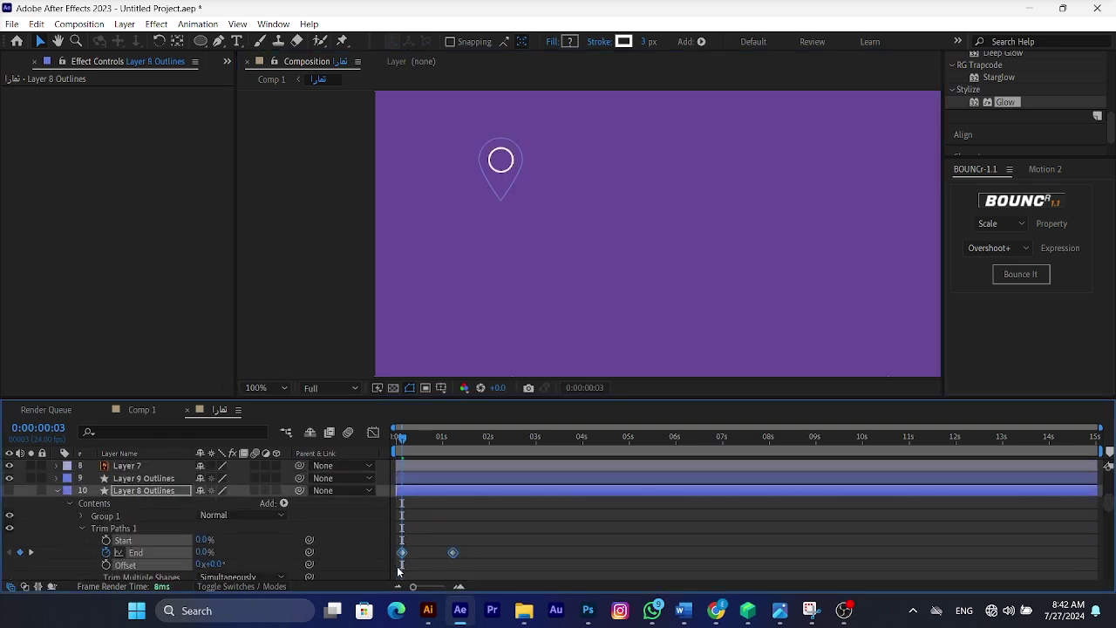
Paste the pin's Trim Paths animation onto Layer 9 Outlines, retime its End keyframes to about 0:00:00:20 and 0:00:01:10, and preview it.
click(420, 478)
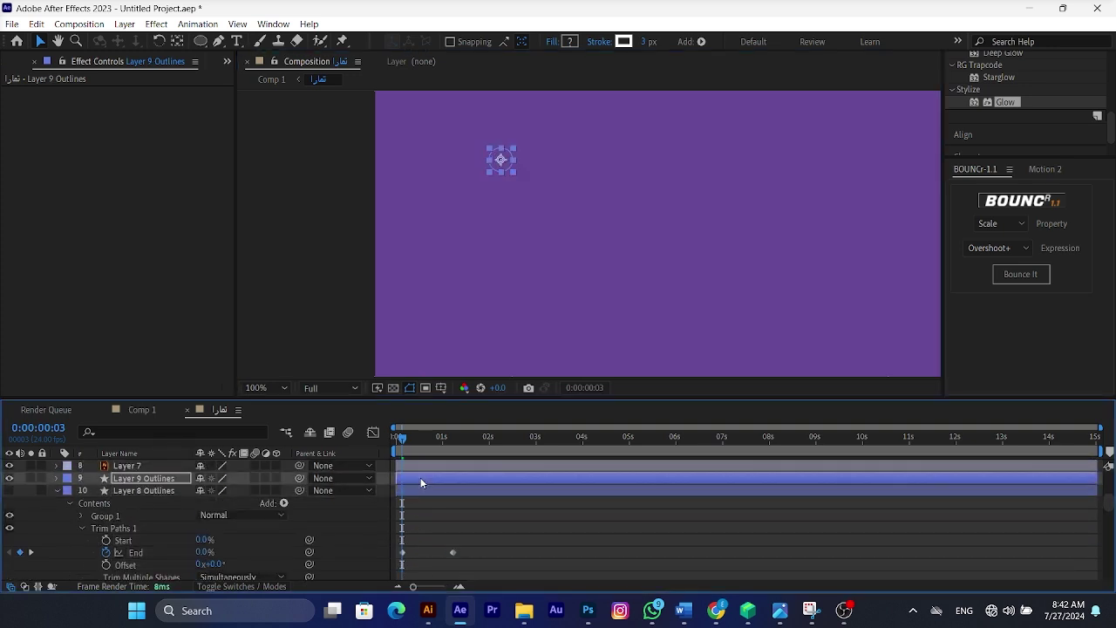
key(ctrl+v)
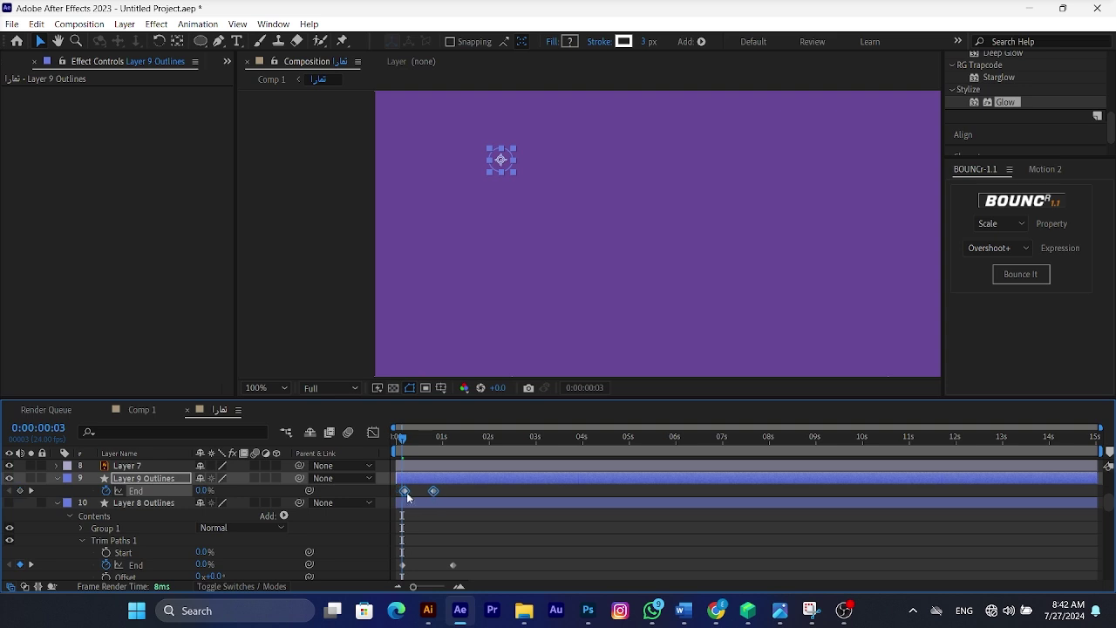
key(space)
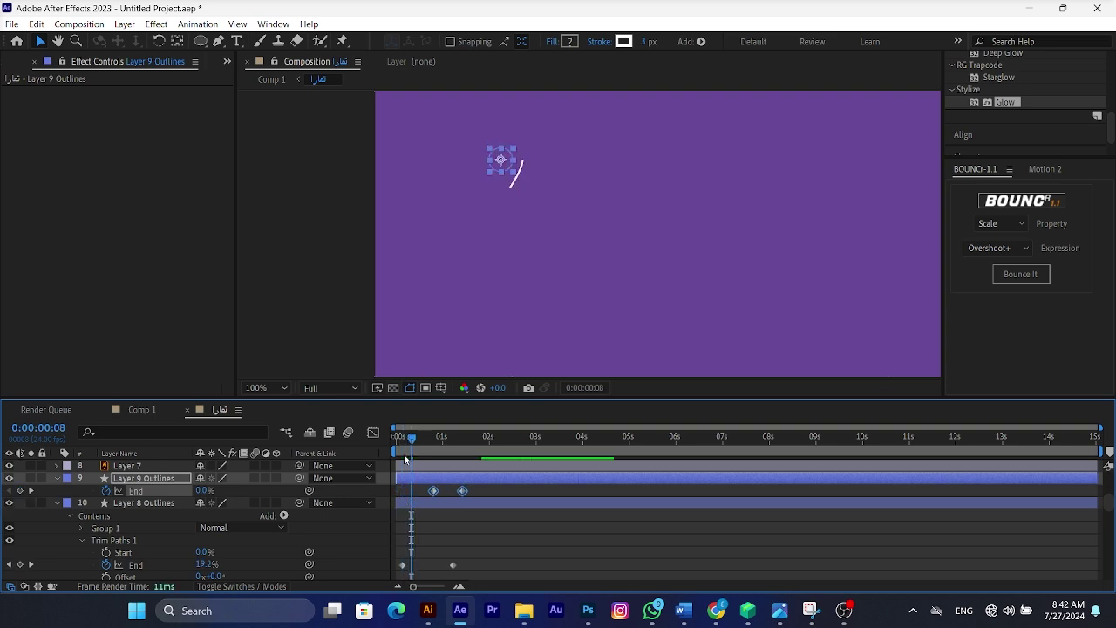
Apply Easy Ease to the End keyframes of Layer 8 and Layer 9 Outlines and reshape their speed curves in the graph.
drag(446, 530, 368, 585)
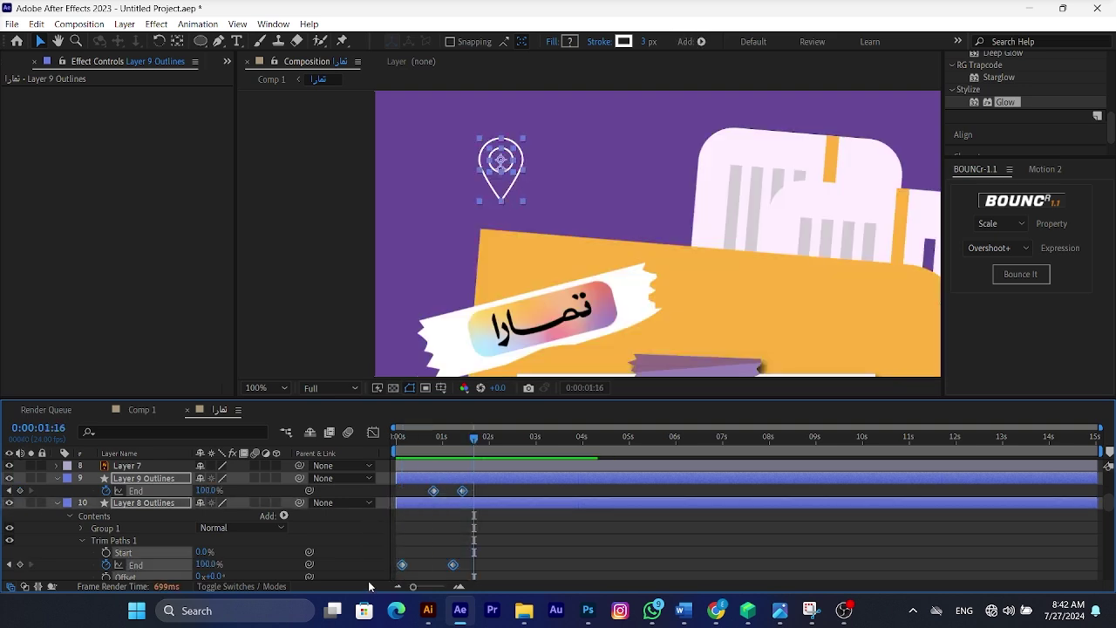
key(F9)
click(373, 434)
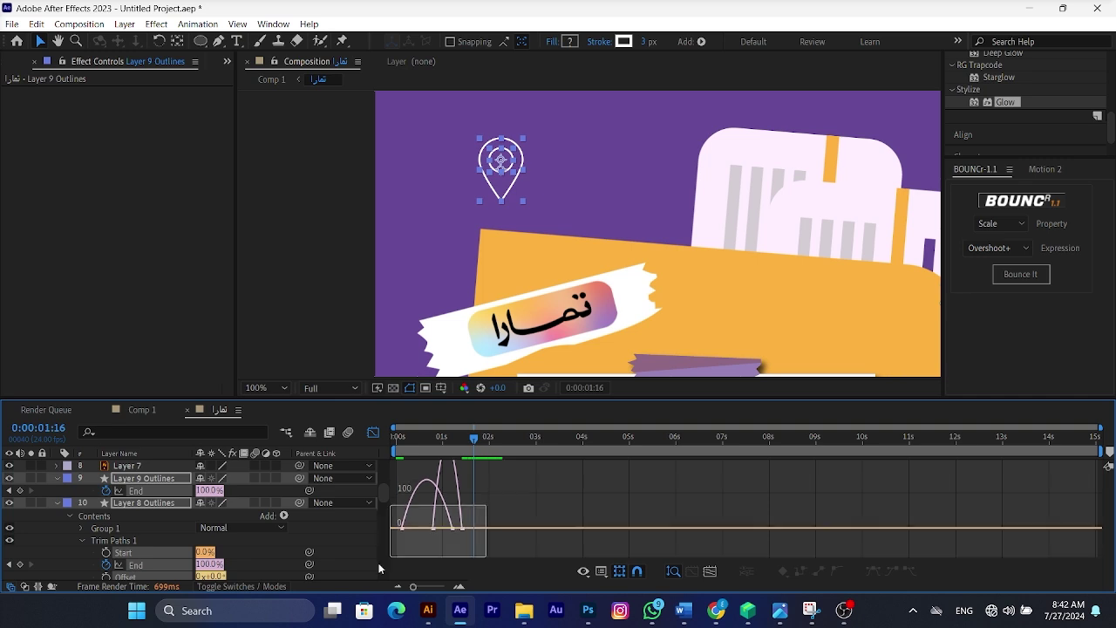
drag(454, 546, 434, 534)
drag(421, 442, 410, 452)
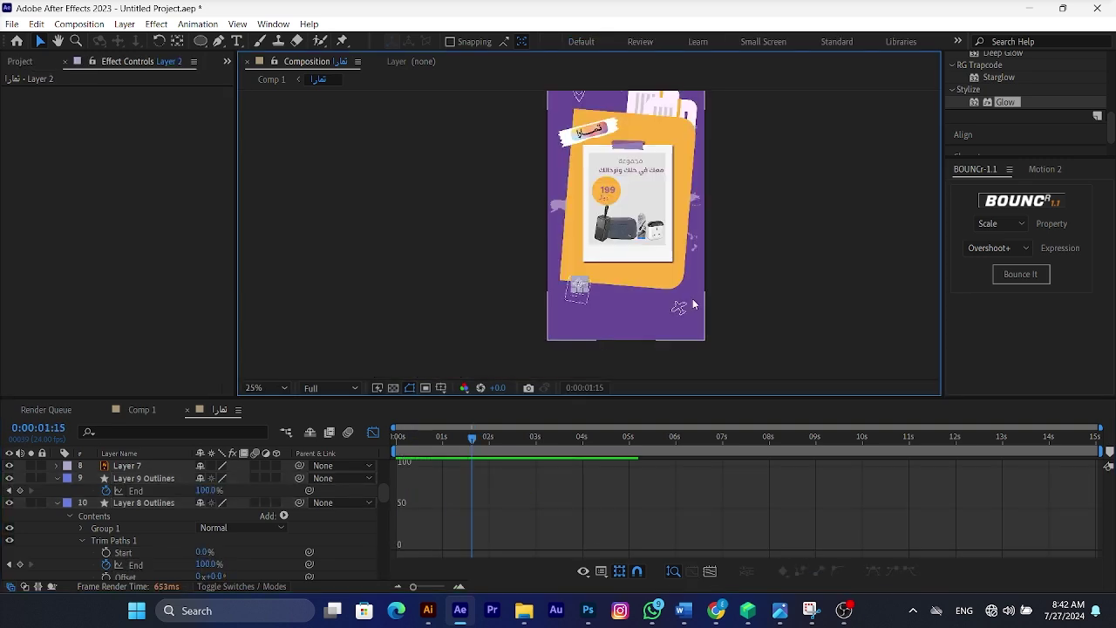
Convert the airplane icon, Layer 7, into a shape layer from the vector artwork.
scroll(692, 299, up, 2)
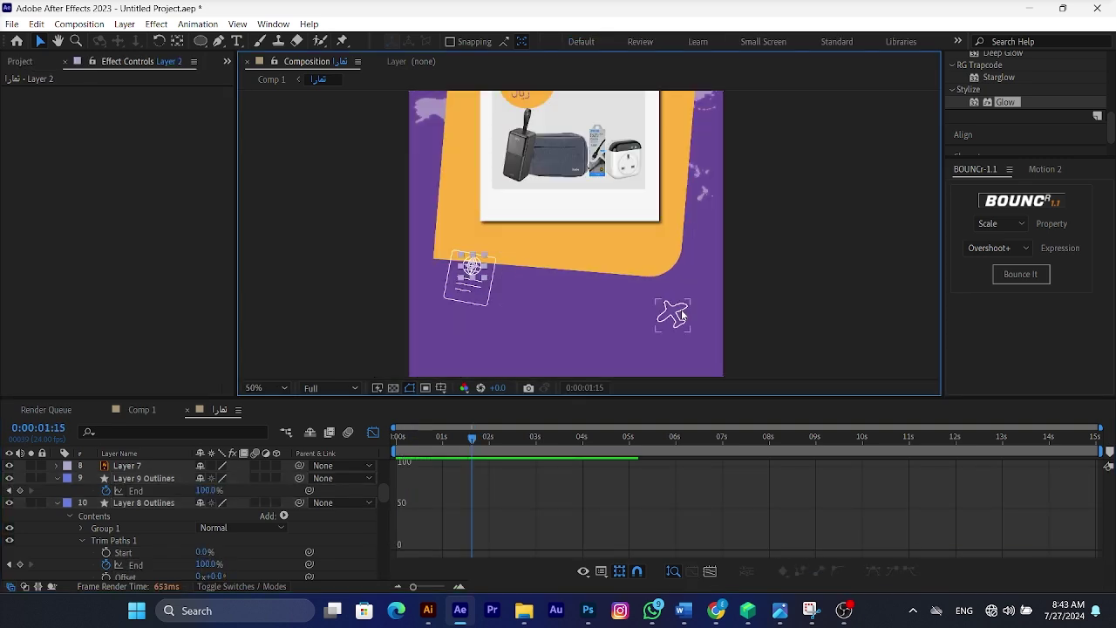
click(670, 312)
right_click(680, 311)
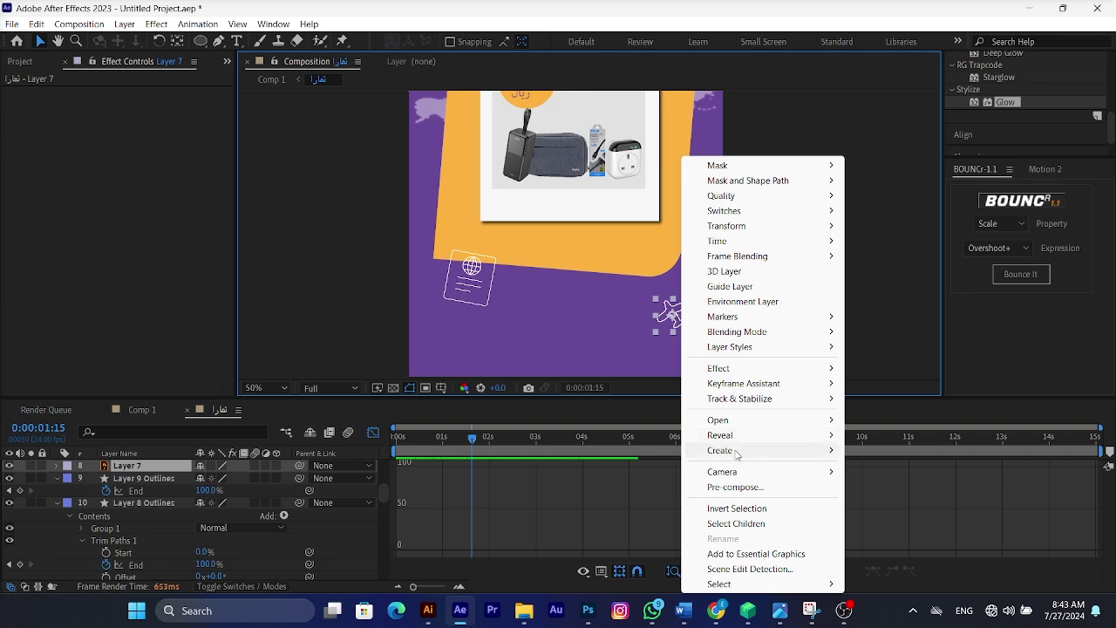
mouse_move(737, 452)
click(932, 498)
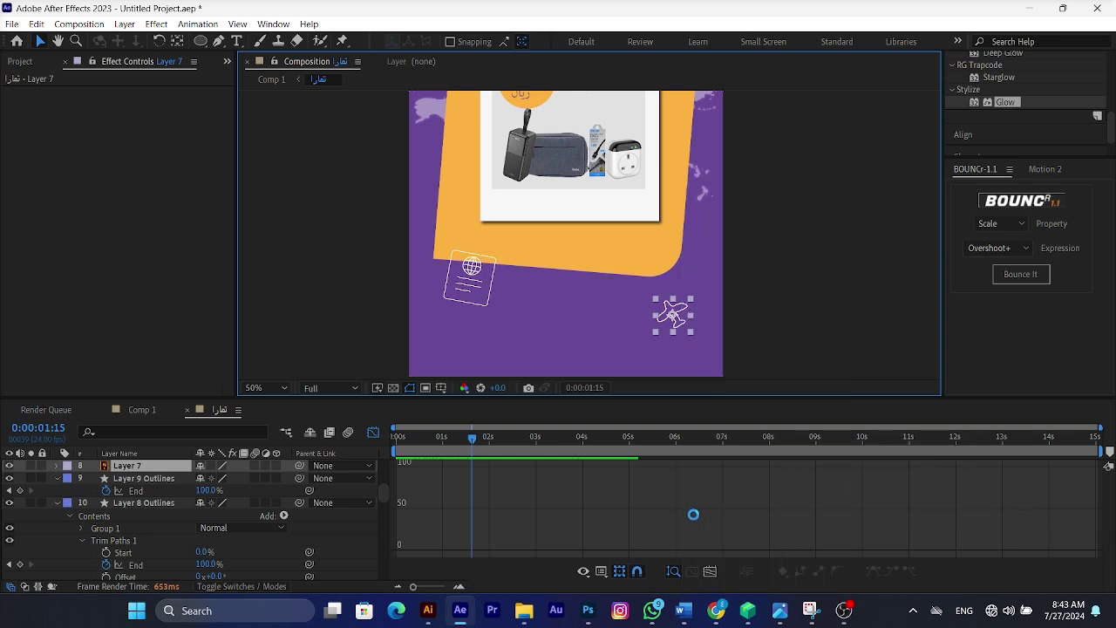
Copy the Trim Paths animation of Layer 9 Outlines onto Layer 7 Outlines at 0:00:01:14 and preview the airplane drawing on.
drag(480, 503, 409, 512)
click(437, 464)
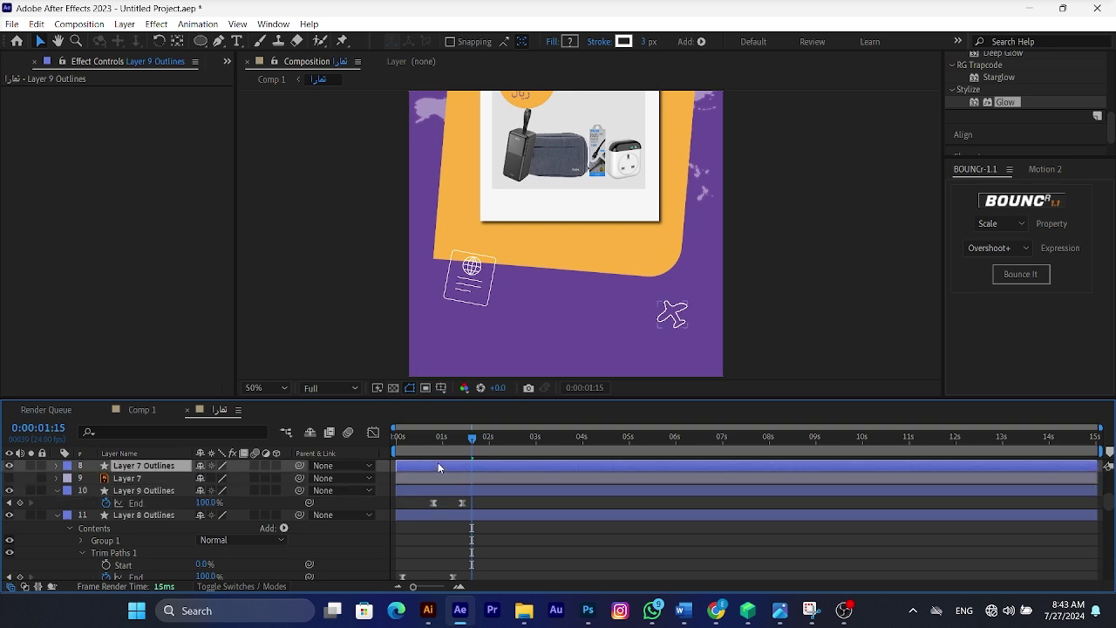
drag(452, 437, 471, 448)
key(ctrl+v)
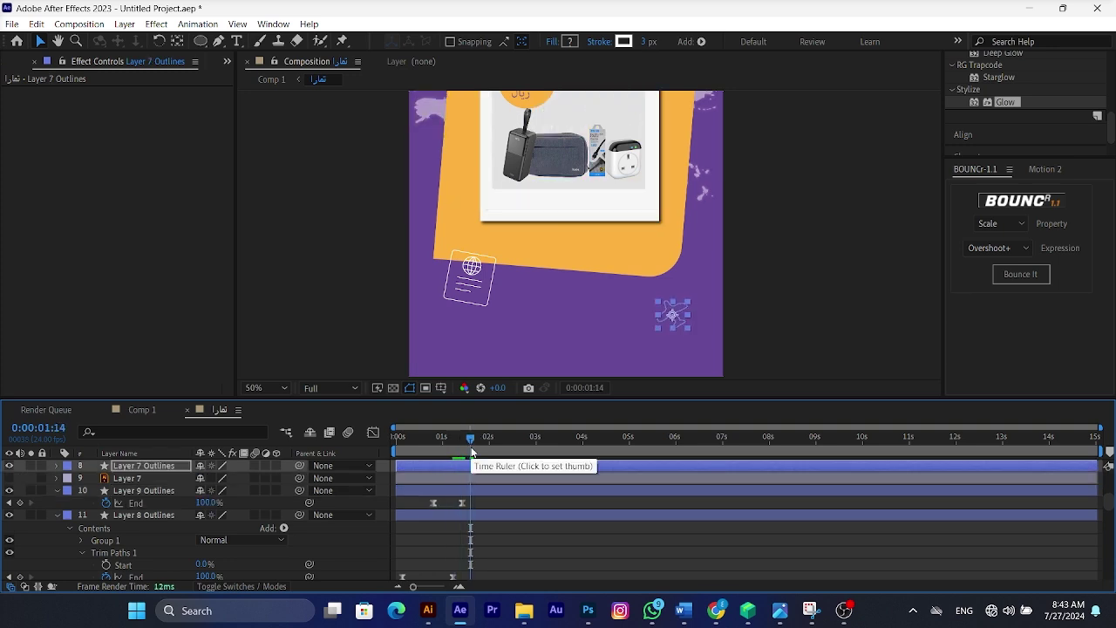
scroll(675, 313, up, 4)
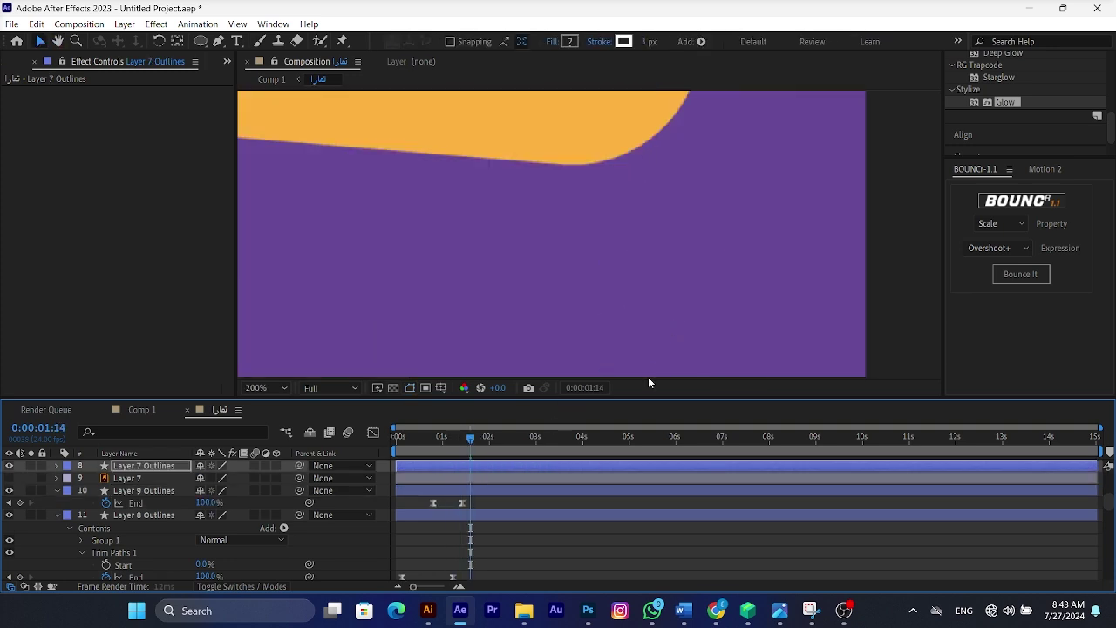
key(space)
scroll(620, 288, down, 2)
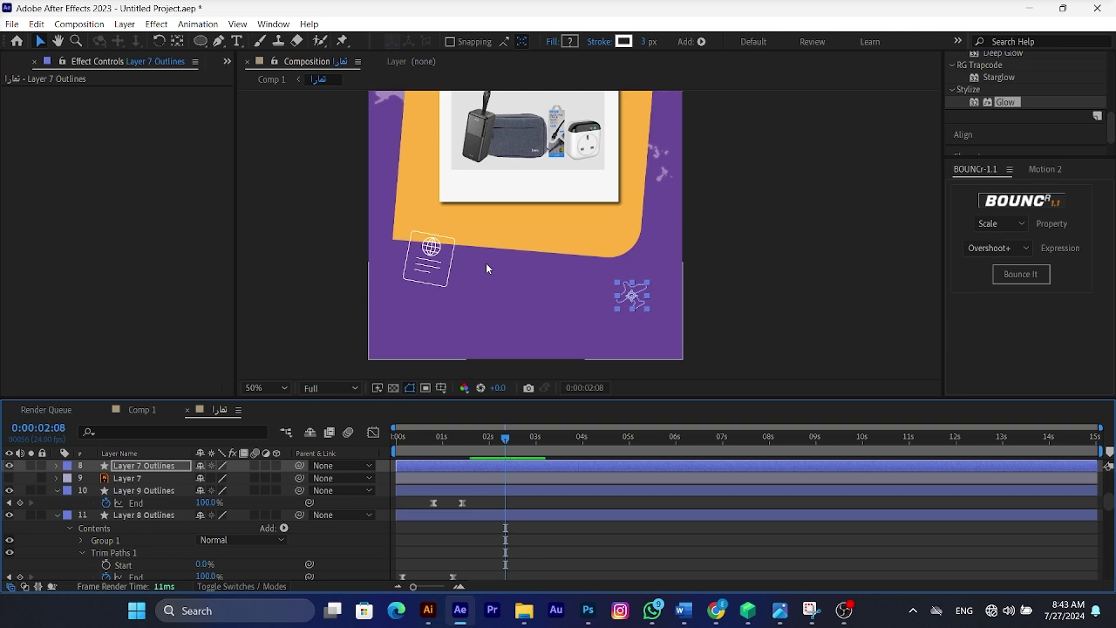
Convert the passport icon's frame and three text lines, Layers 3 to 6, into shape layers and group the outlines above the originals.
scroll(418, 271, up, 2)
click(436, 284)
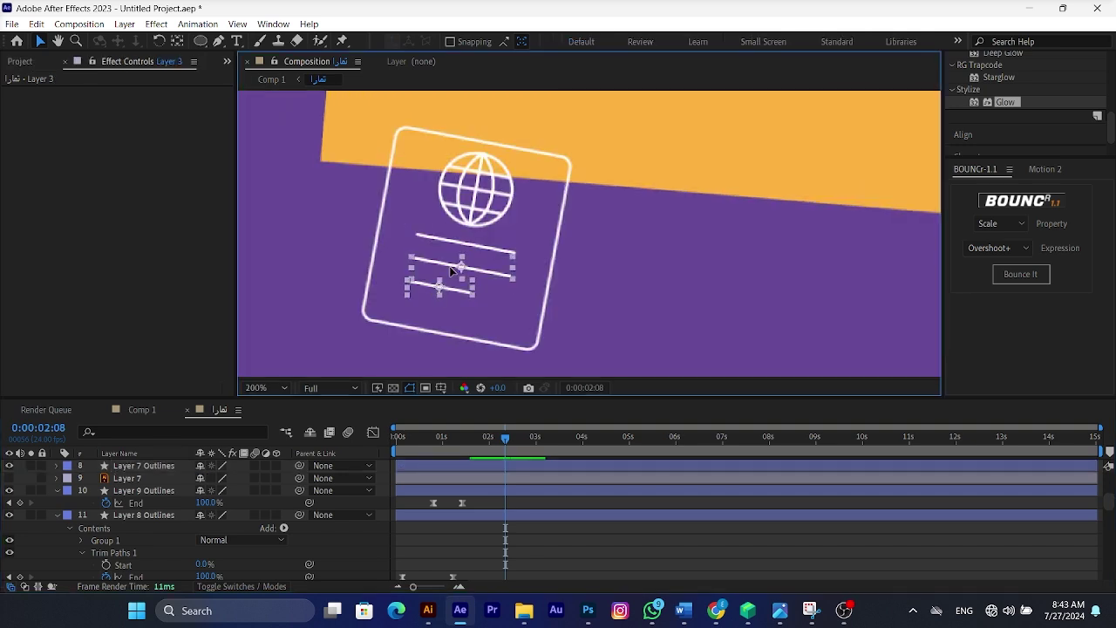
shift+click(466, 250)
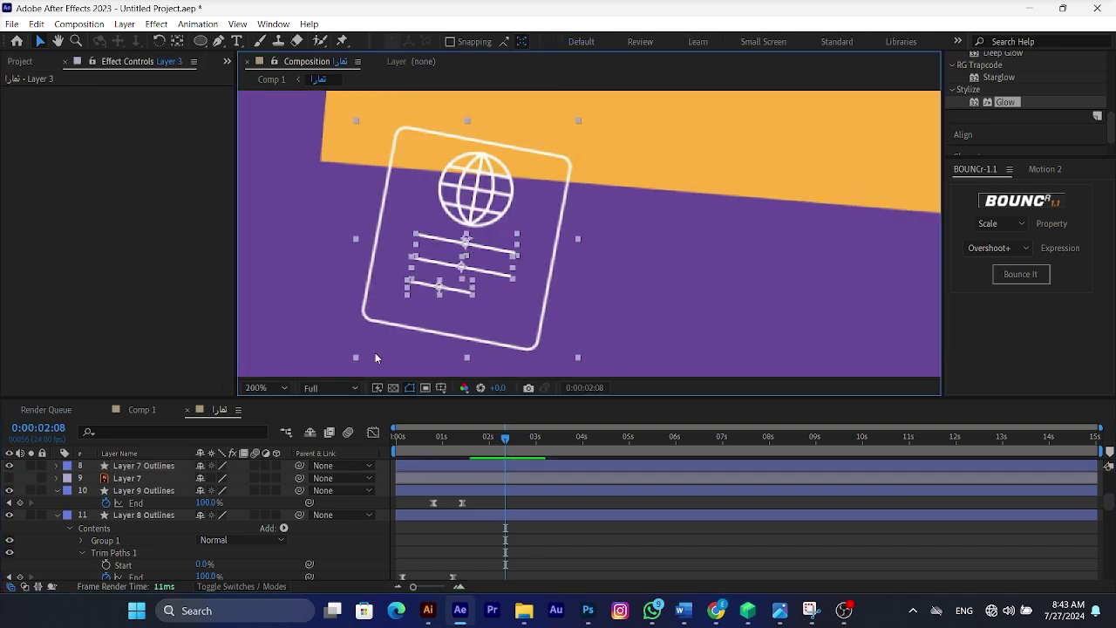
scroll(209, 523, up, 5)
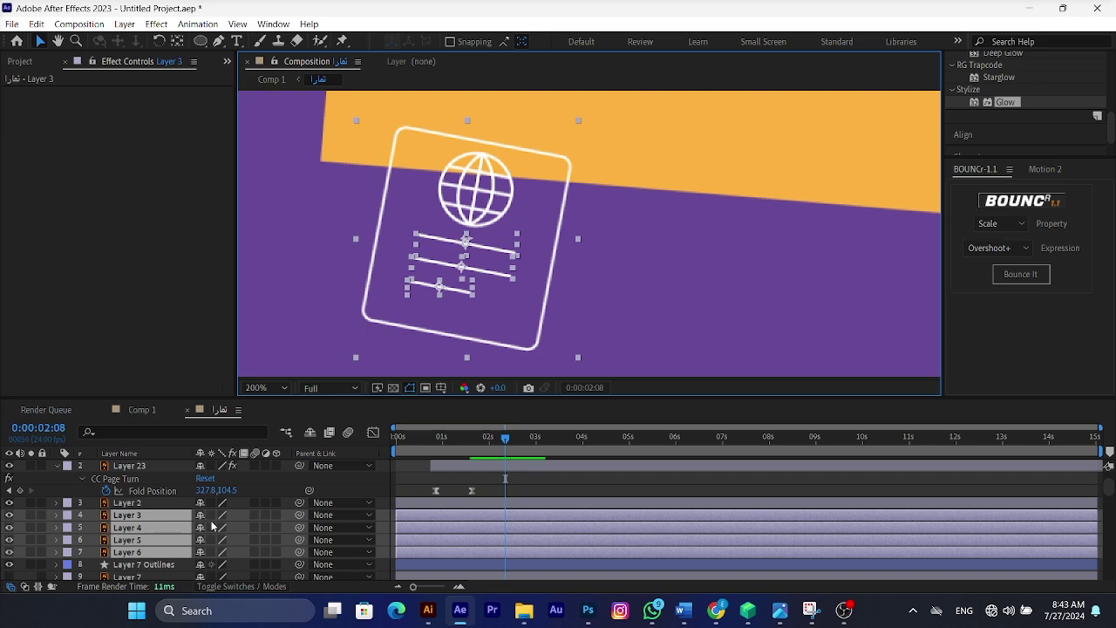
right_click(160, 520)
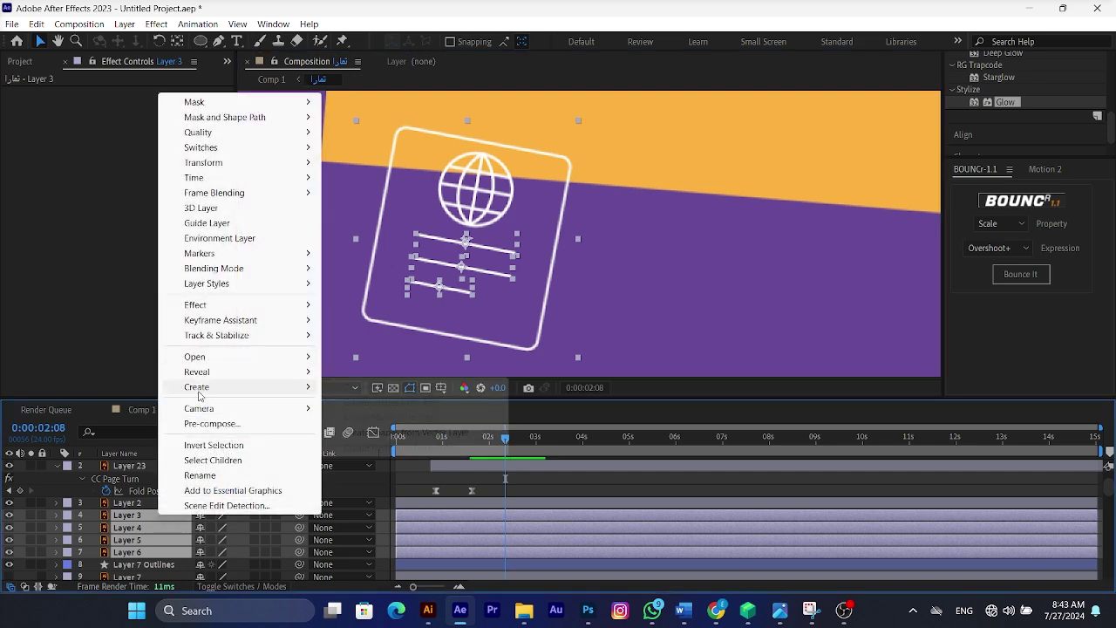
mouse_move(201, 386)
click(423, 428)
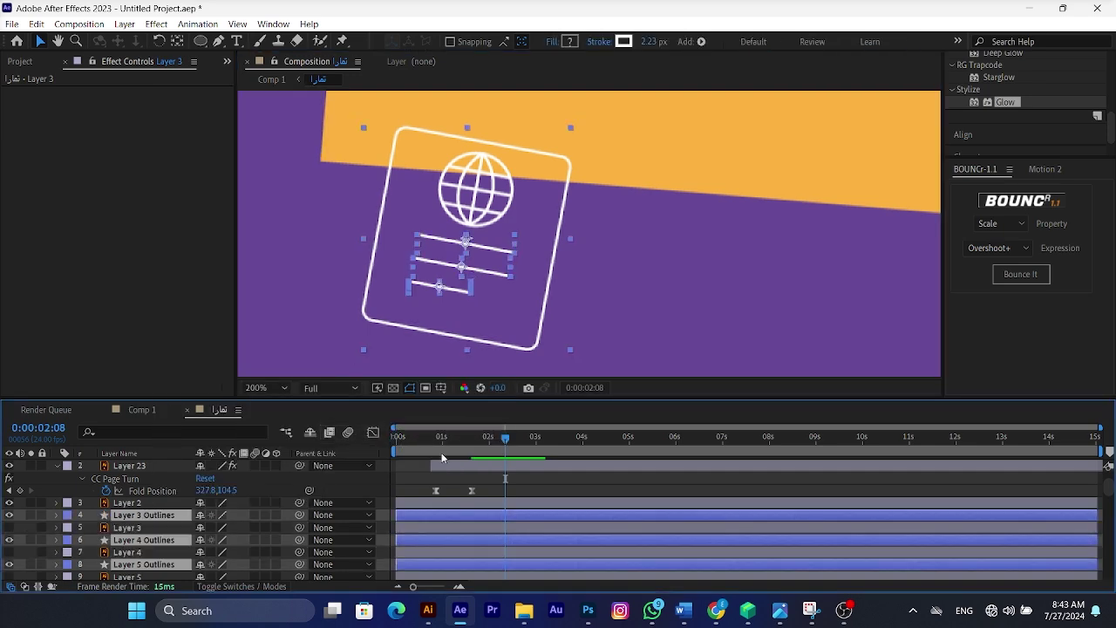
click(140, 540)
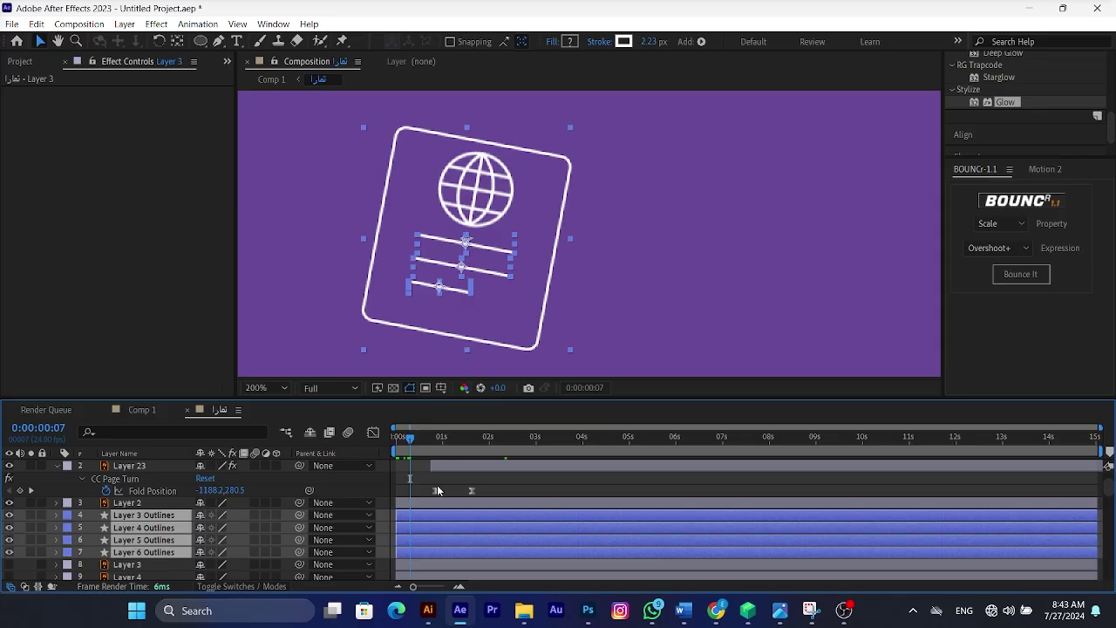
Paste the Trim Paths animation onto Layer 3 to Layer 6 Outlines and start these layers at 0:00:00:07.
key(ctrl+v)
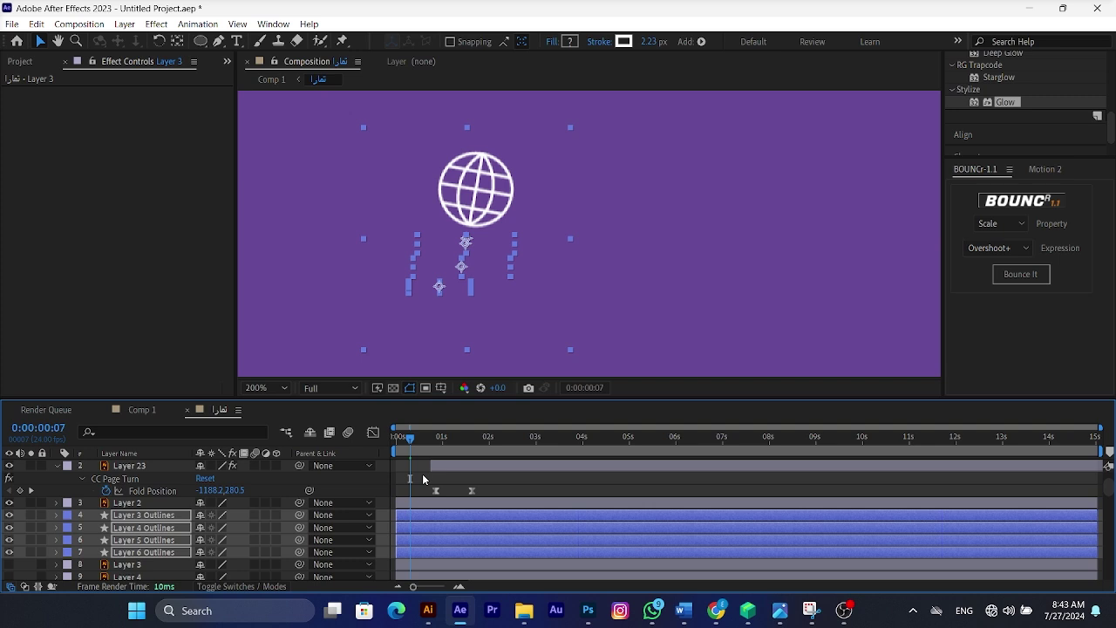
key(bracketleft)
key(F2)
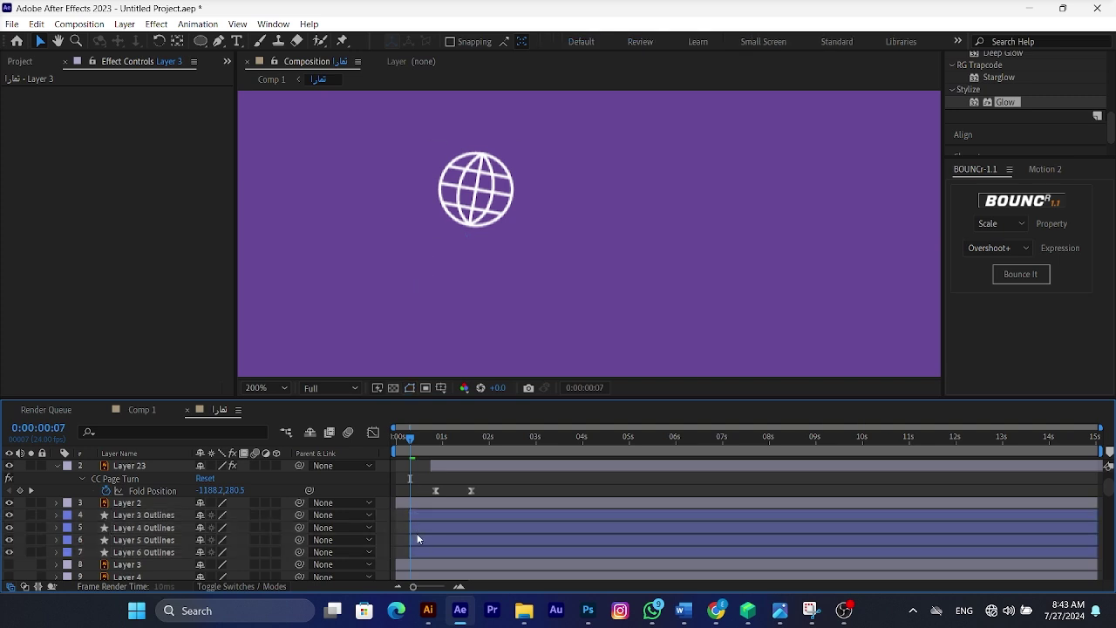
Preview the passport drawing on and stagger Layers 5, 4 and 3 Outlines so each starts progressively later than Layer 6 Outlines.
key(space)
click(414, 541)
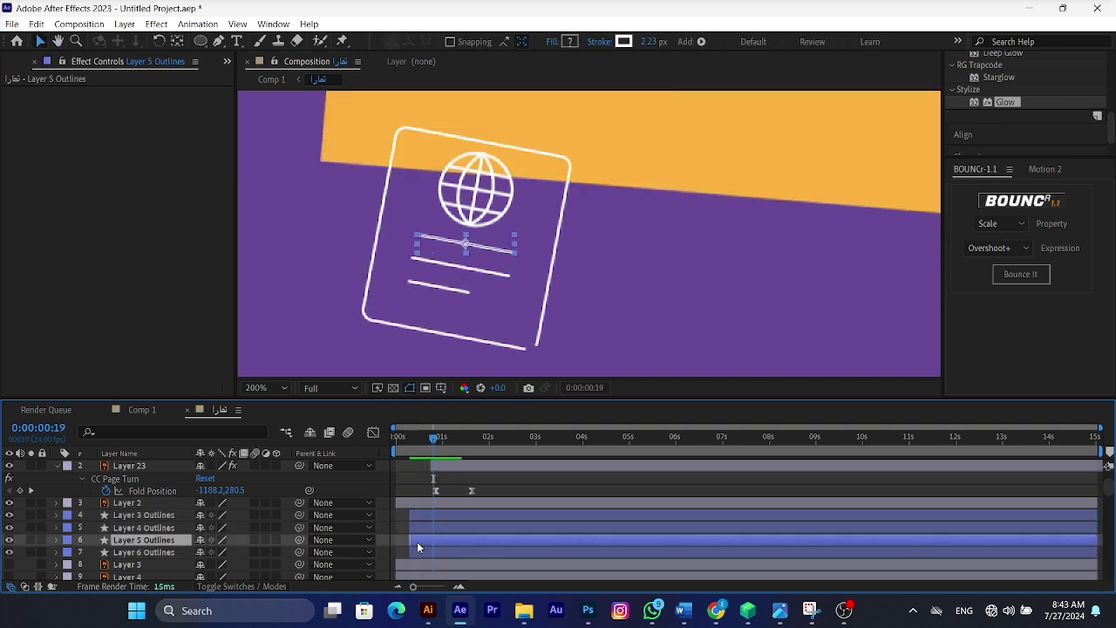
drag(424, 528, 457, 520)
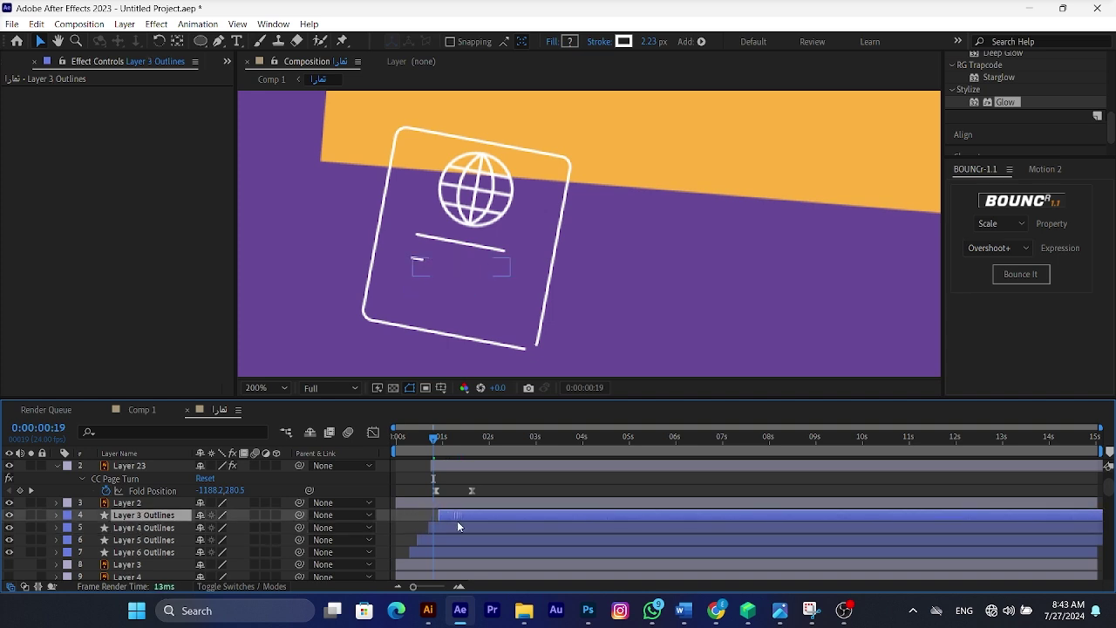
Keyframe the globe, Layer 2, to slide into place and fade in, starting at 0:00:00:19 from Position 174.9, 1526.4 and 0% opacity.
click(479, 213)
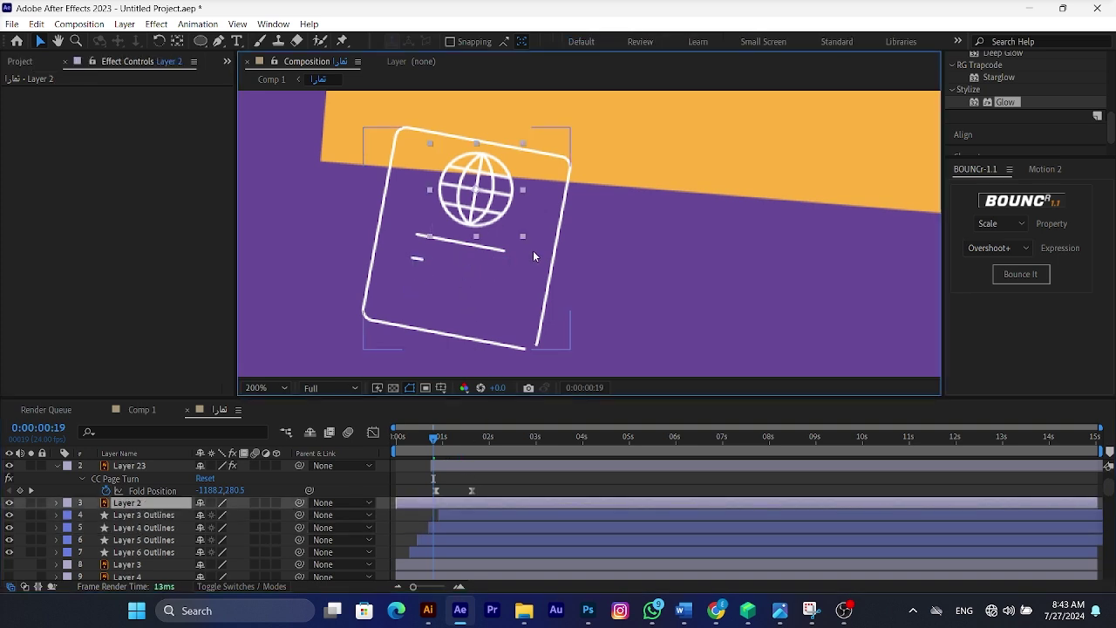
key(p)
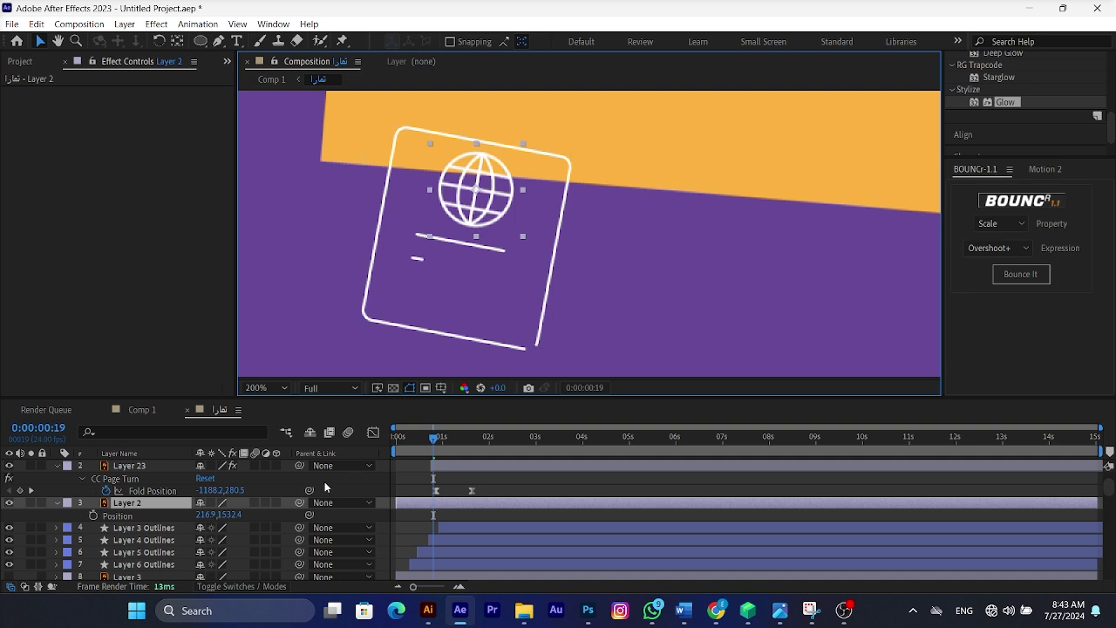
key(shift+t)
click(94, 515)
click(93, 527)
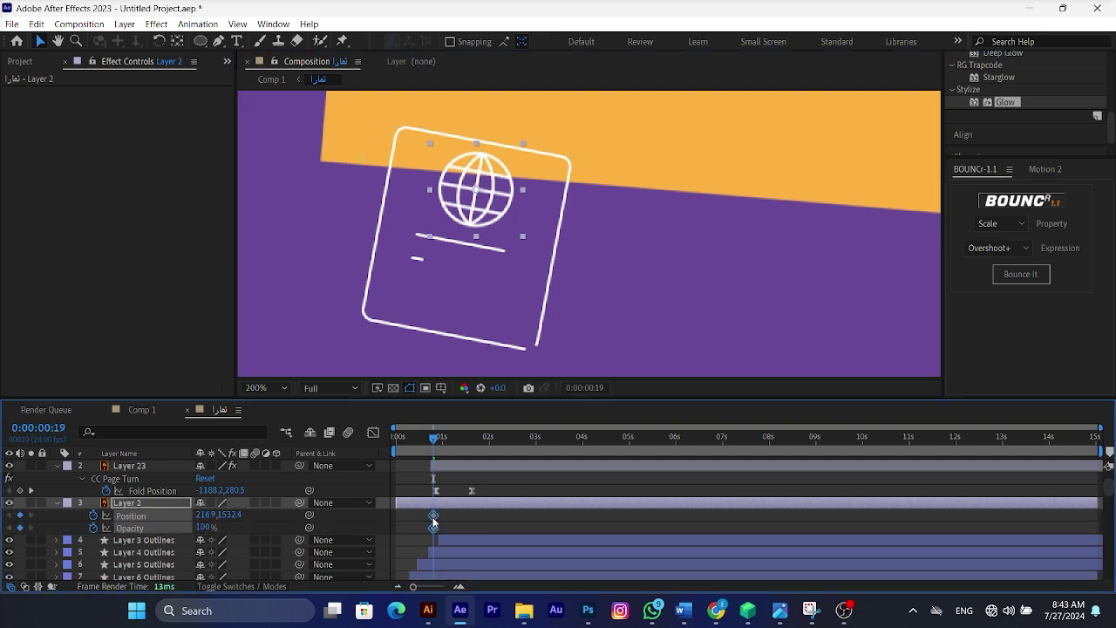
mouse_move(434, 521)
mouse_down()
mouse_move(465, 520)
mouse_move(454, 521)
mouse_up()
drag(486, 223, 430, 212)
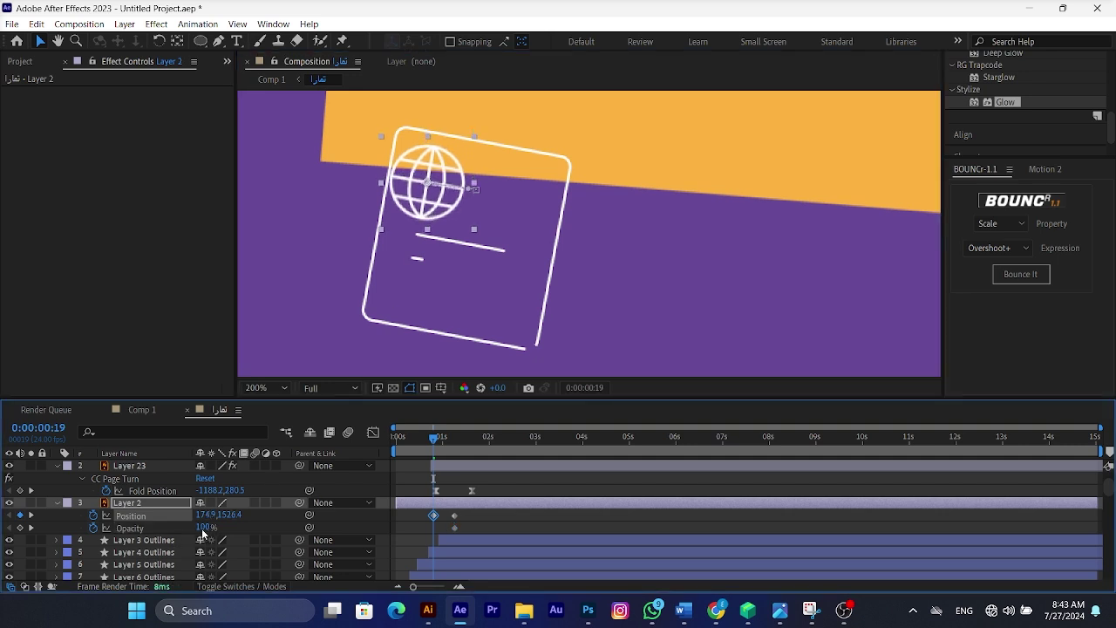
drag(198, 527, 124, 528)
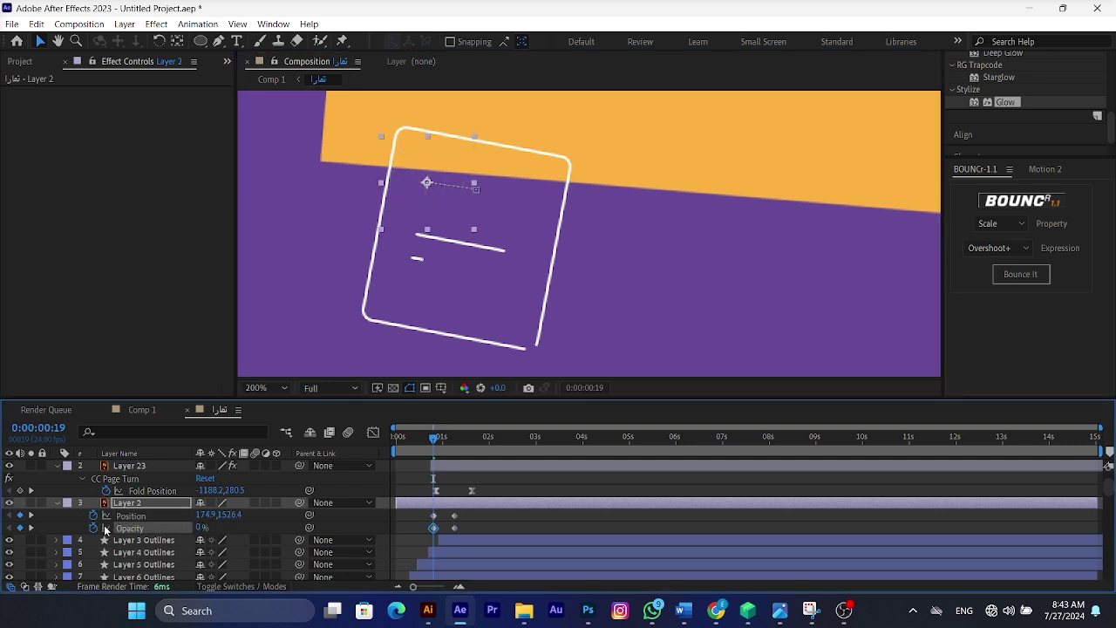
Apply Easy Ease to the globe's Position and Opacity keyframes, reshape their speed curves in the graph and preview the entrance.
drag(485, 525, 433, 516)
key(F9)
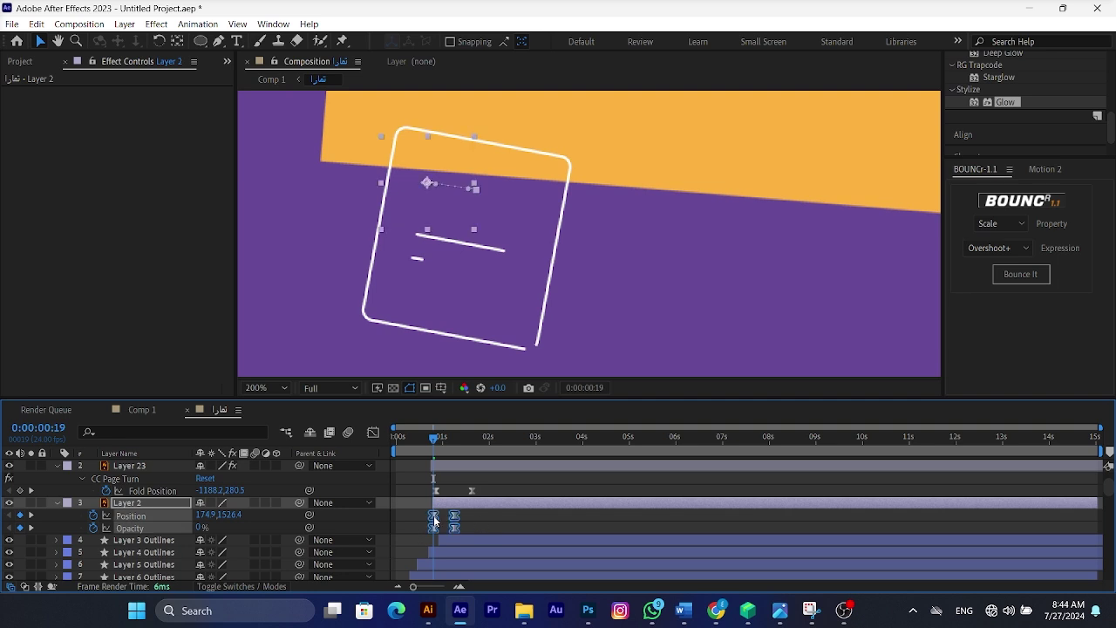
click(372, 432)
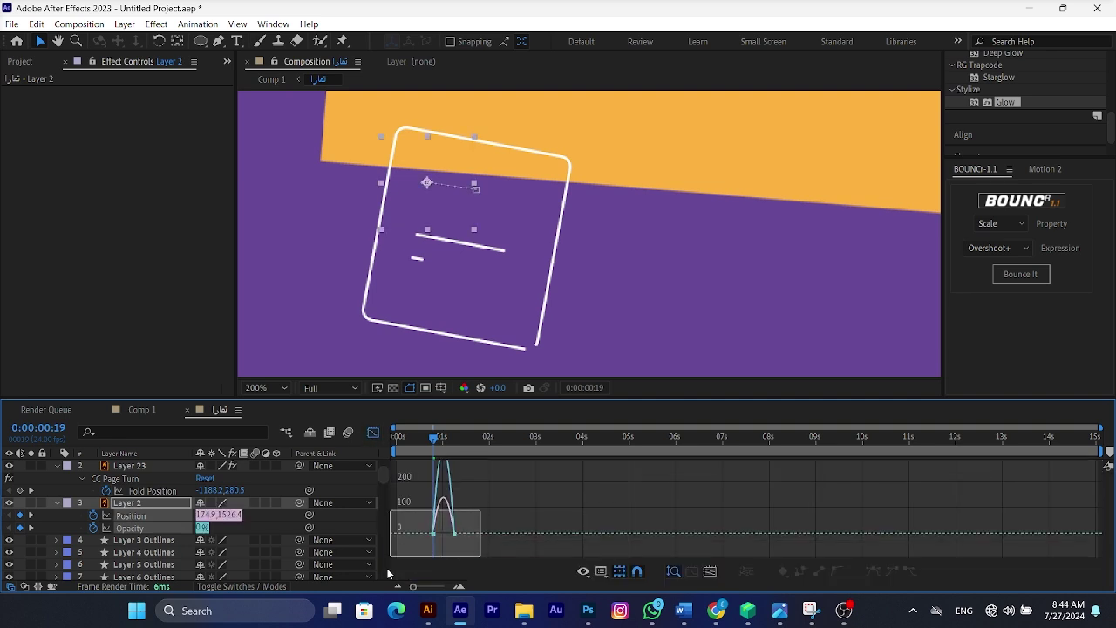
drag(449, 546, 378, 476)
click(372, 433)
key(space)
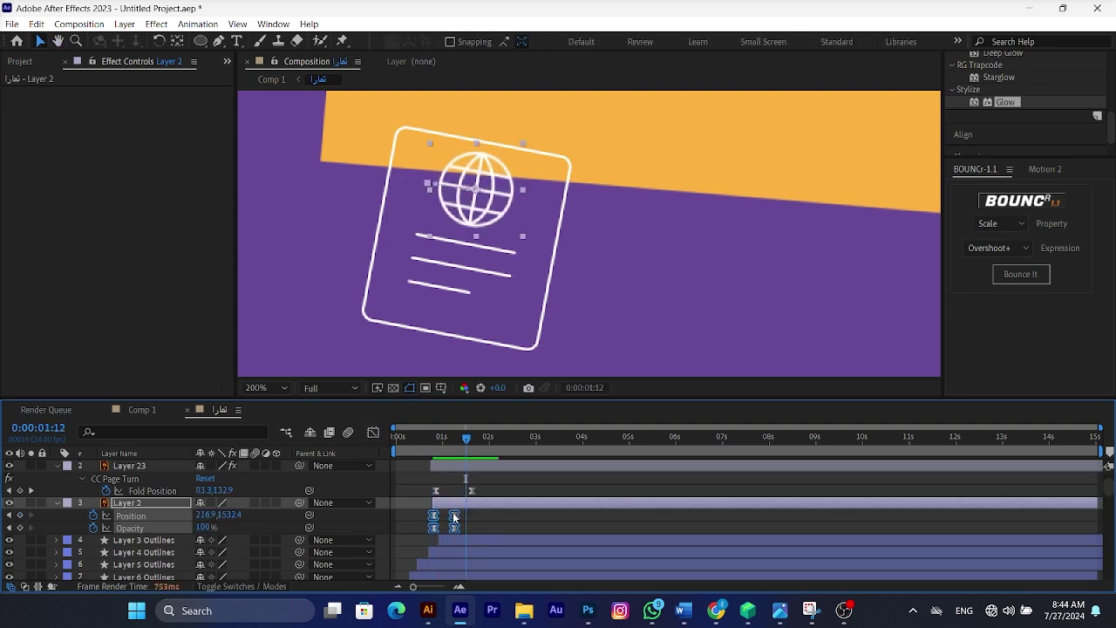
Slow the globe's entrance by moving its end Position and Opacity keyframes to 0:00:01:19, and preview it with the whole design.
drag(454, 517, 479, 518)
key(space)
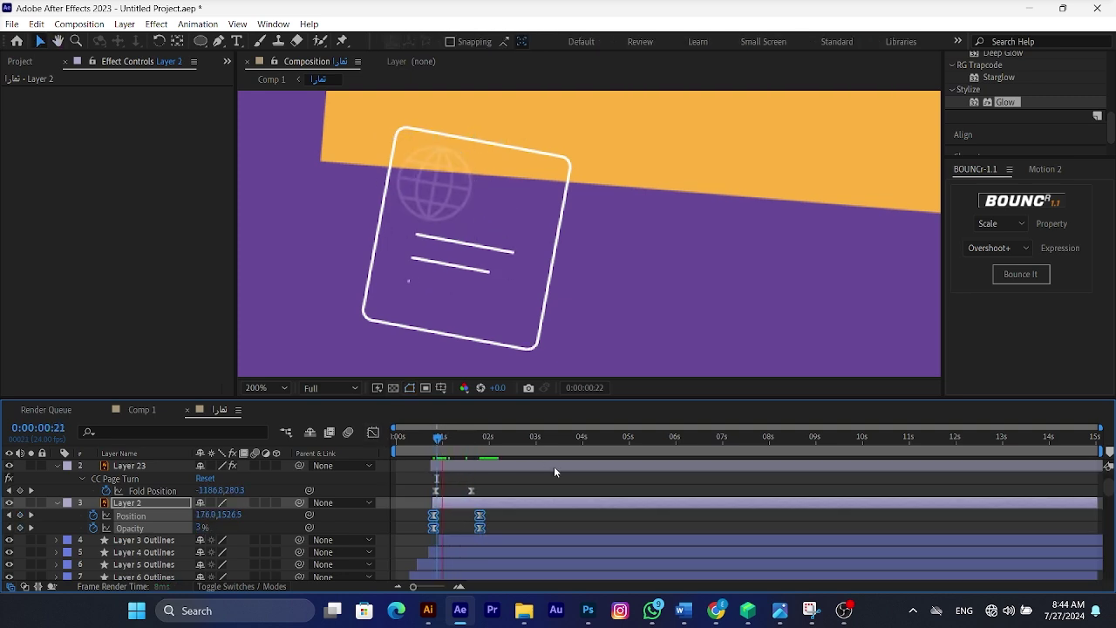
scroll(442, 266, down, 4)
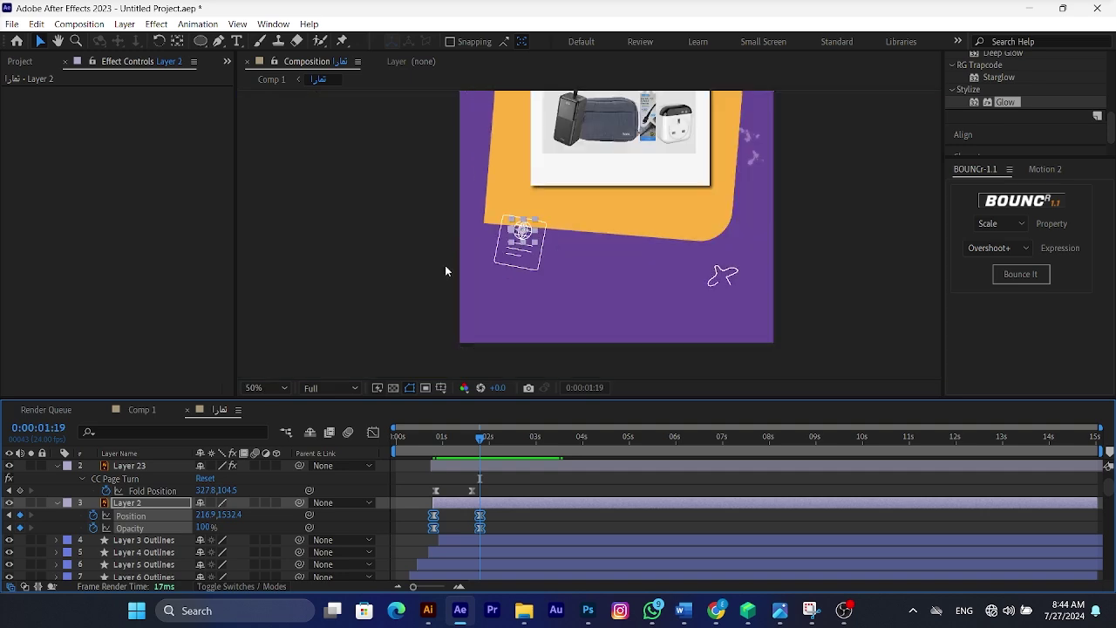
Switch to Illustrator and copy the heading word مجموعة from the design.
click(428, 611)
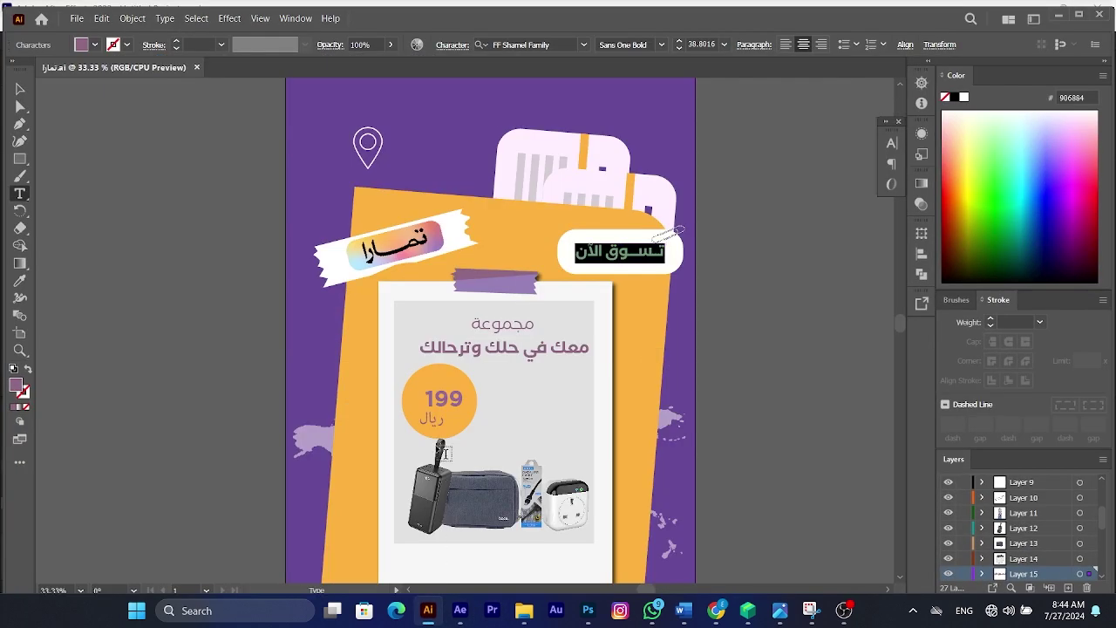
double_click(516, 324)
key(ctrl+c)
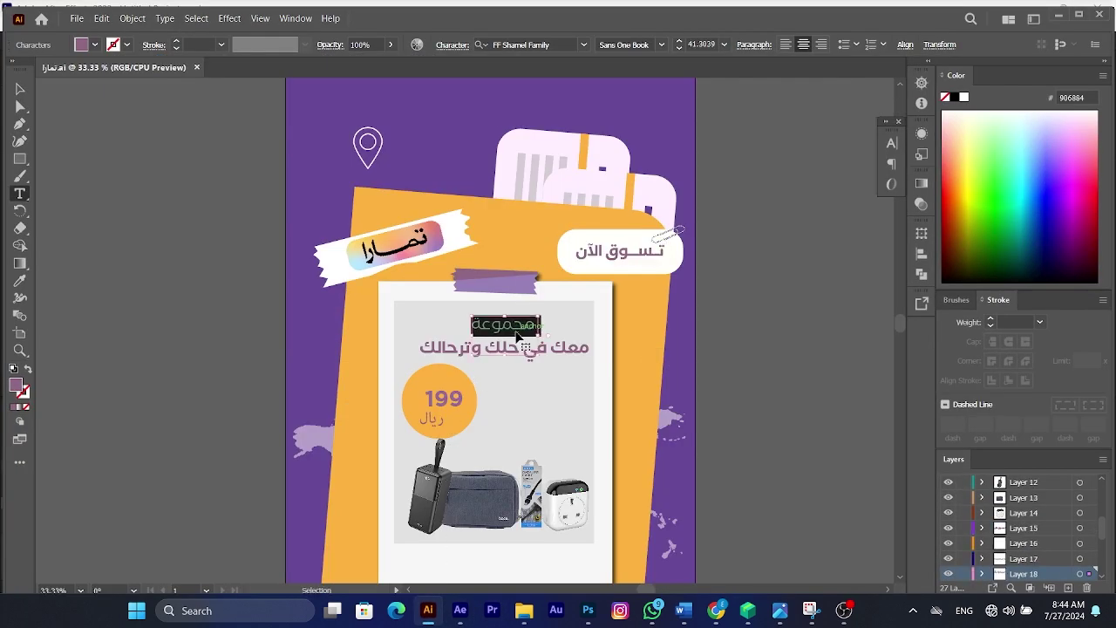
Return to After Effects and paste مجموعة as a new text layer near the original heading.
key(alt+Tab)
scroll(514, 161, up, 2)
key(ctrl+t)
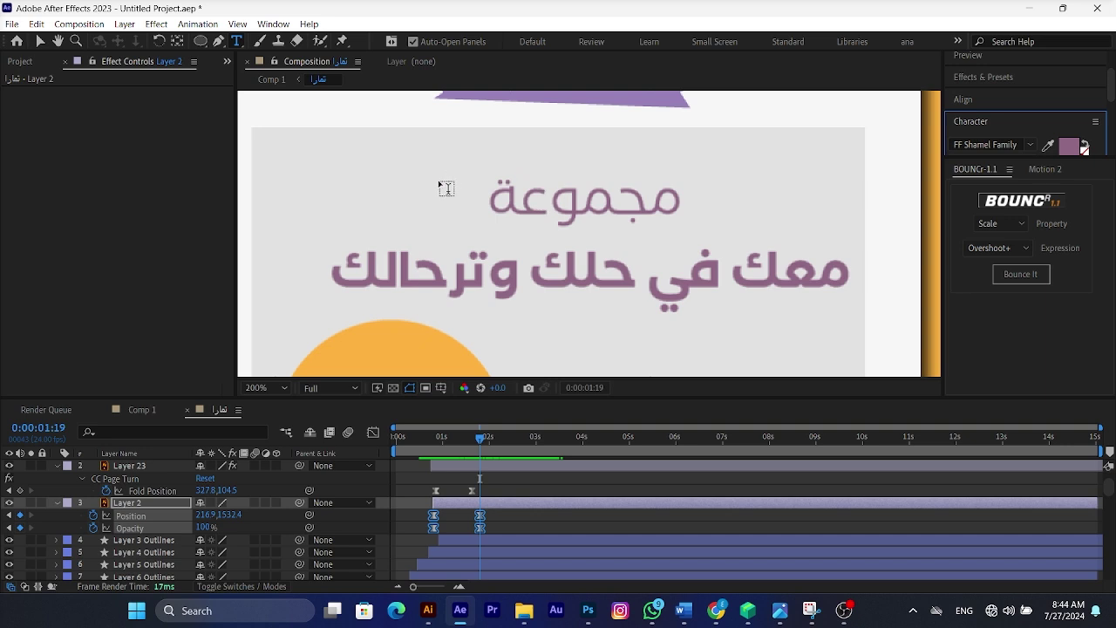
click(515, 216)
key(ctrl+v)
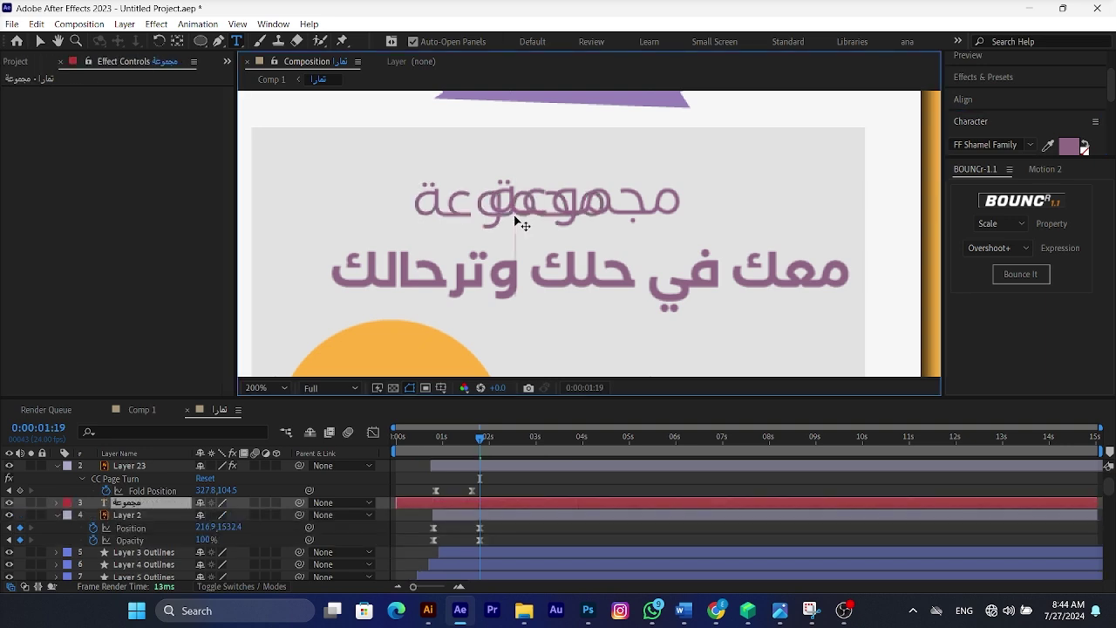
click(39, 41)
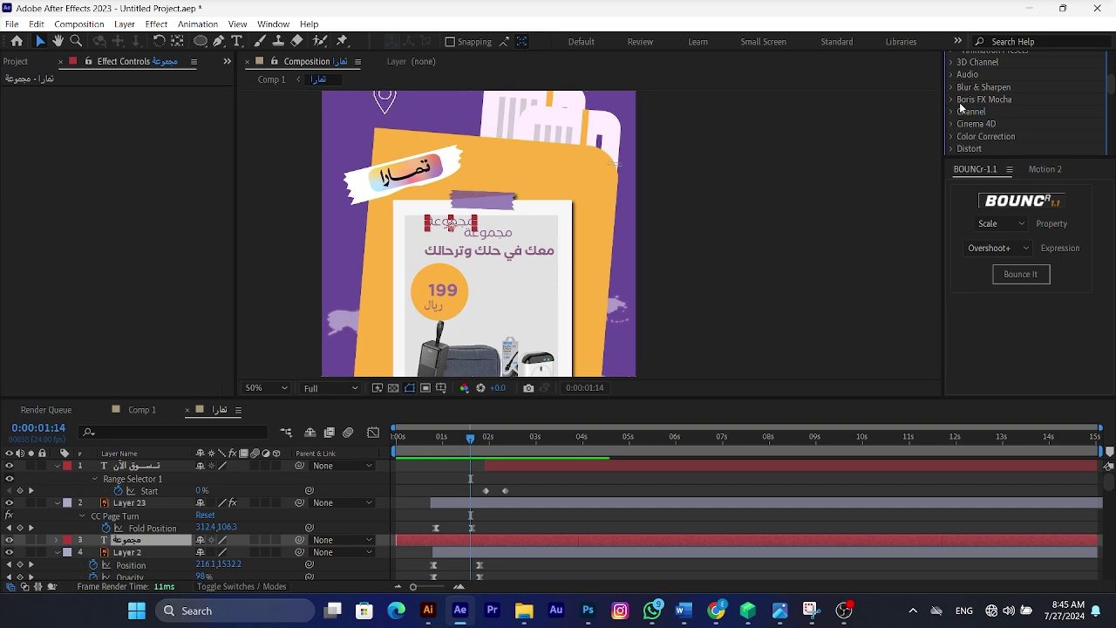
Apply the Fade Up Characters preset from the Animate In text presets to the مجموعة layer at 0:00:01:14.
scroll(960, 103, up, 2)
click(955, 82)
click(960, 94)
scroll(998, 117, down, 3)
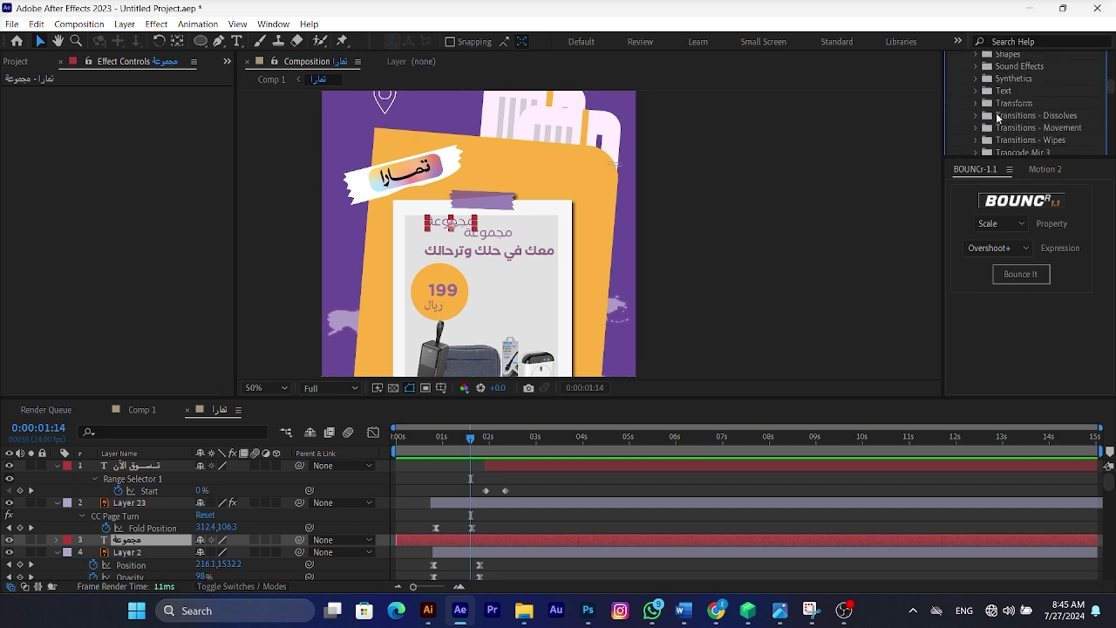
click(973, 92)
scroll(975, 96, down, 1)
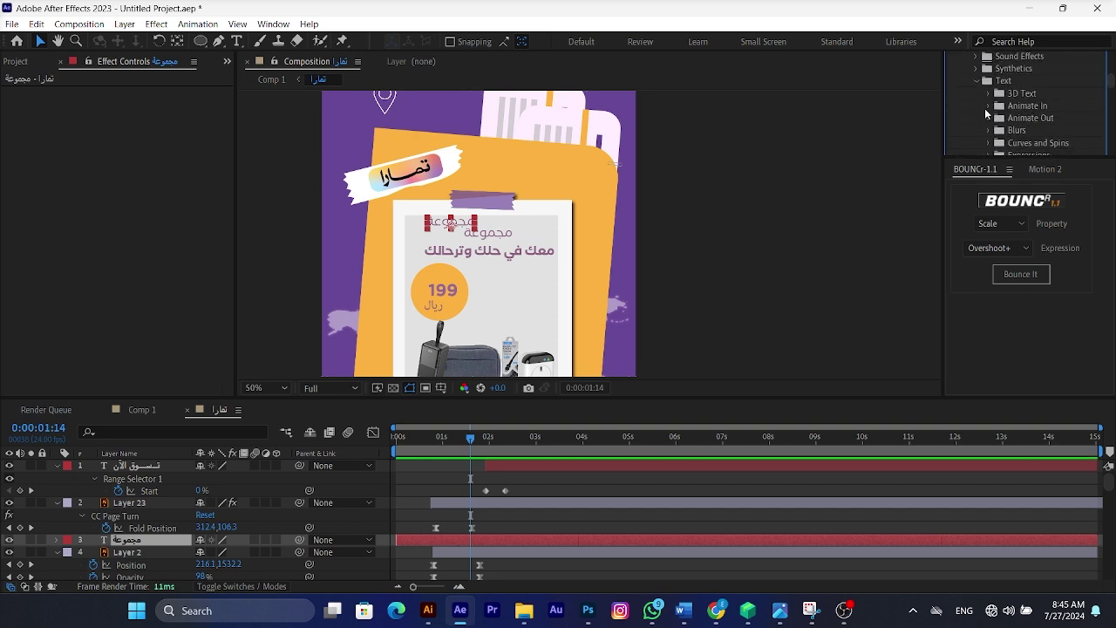
click(986, 107)
scroll(989, 118, down, 3)
scroll(989, 124, down, 2)
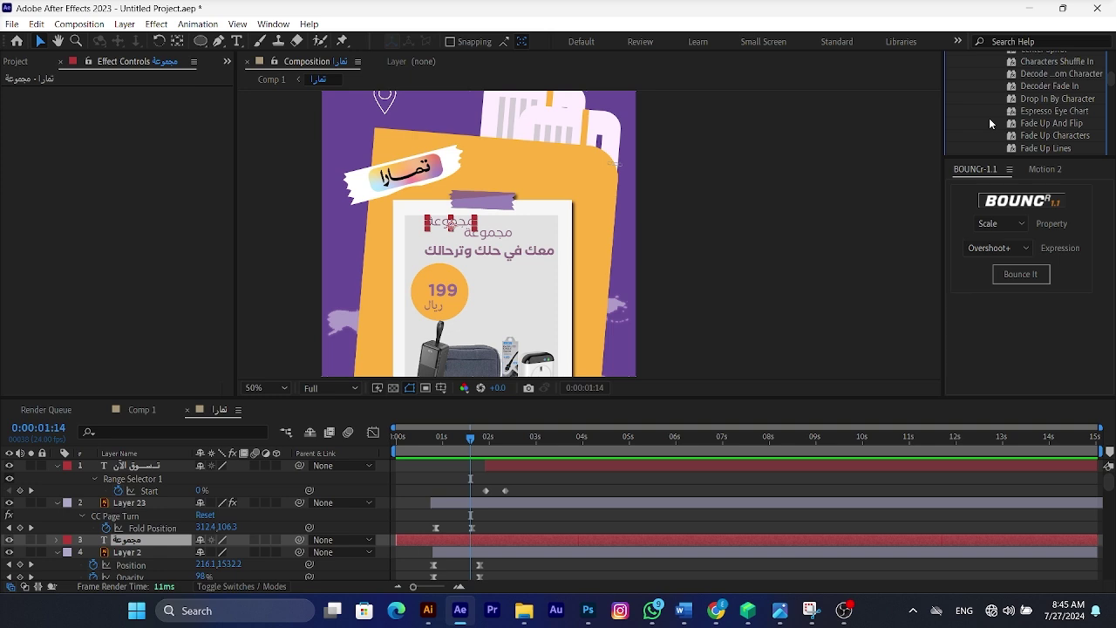
click(1052, 136)
double_click(1054, 138)
Shorten the مجموعة fade by moving its last Range Selector Start keyframe in line with that of the تـسـوق الآن text.
drag(473, 440, 499, 444)
key(u)
drag(563, 565, 507, 566)
key(equal)
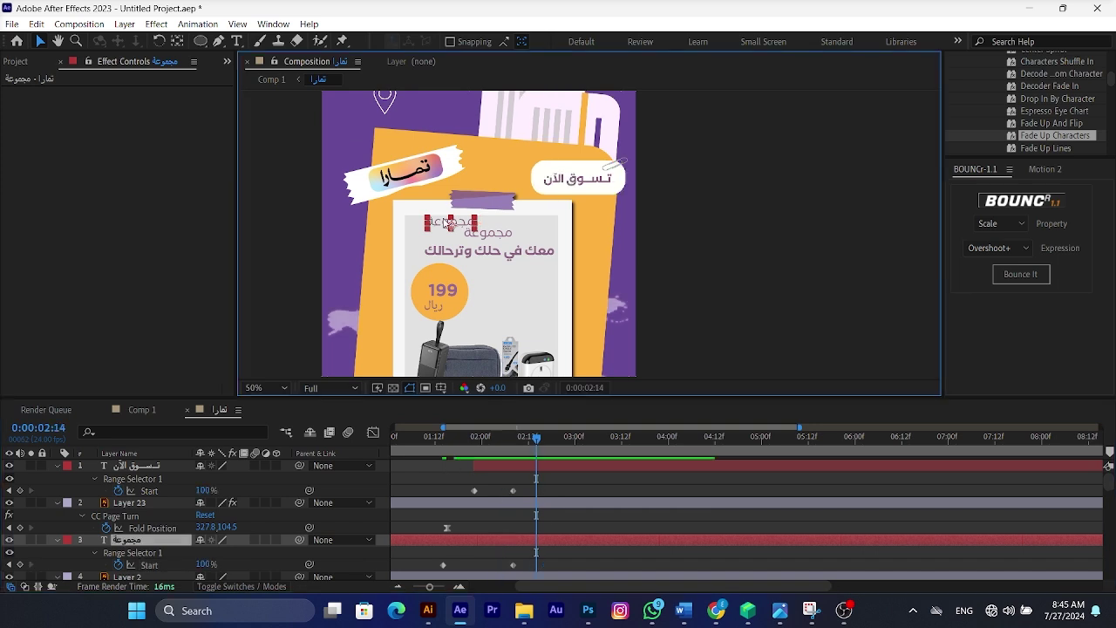
Place the animated مجموعة text over the original heading and remove the original Layer 18.
drag(449, 218, 487, 229)
scroll(487, 229, up, 1)
scroll(491, 237, up, 1)
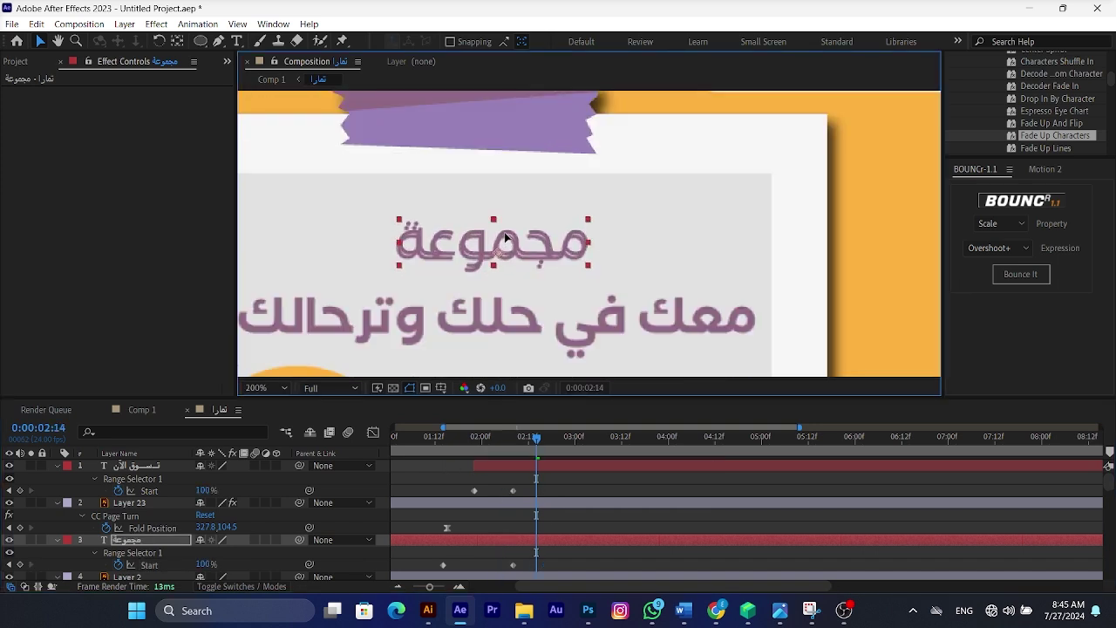
click(481, 278)
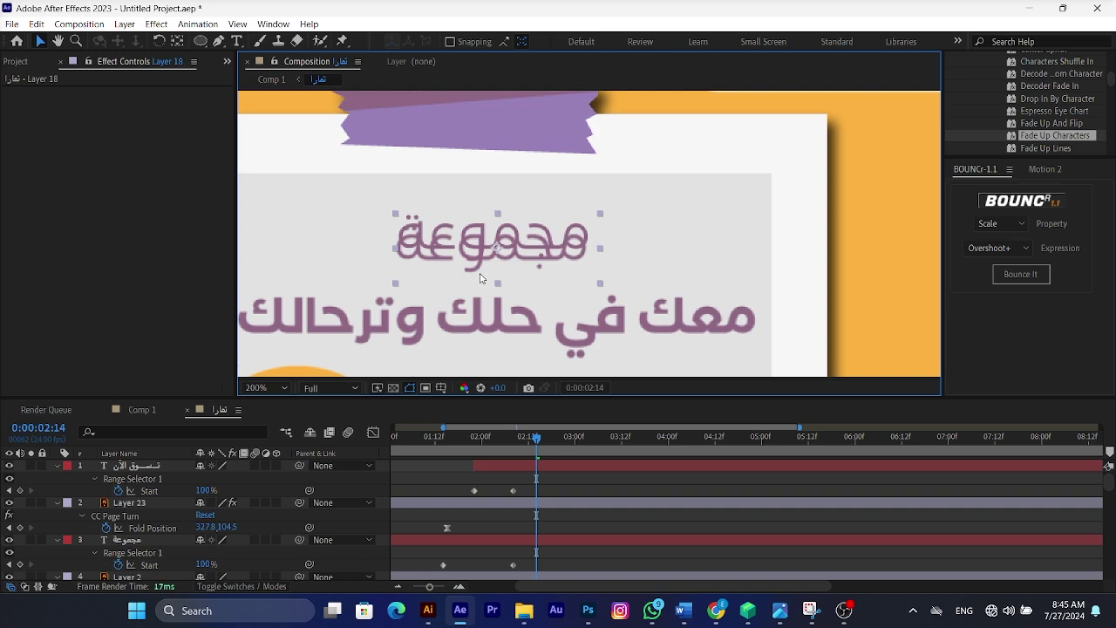
click(533, 249)
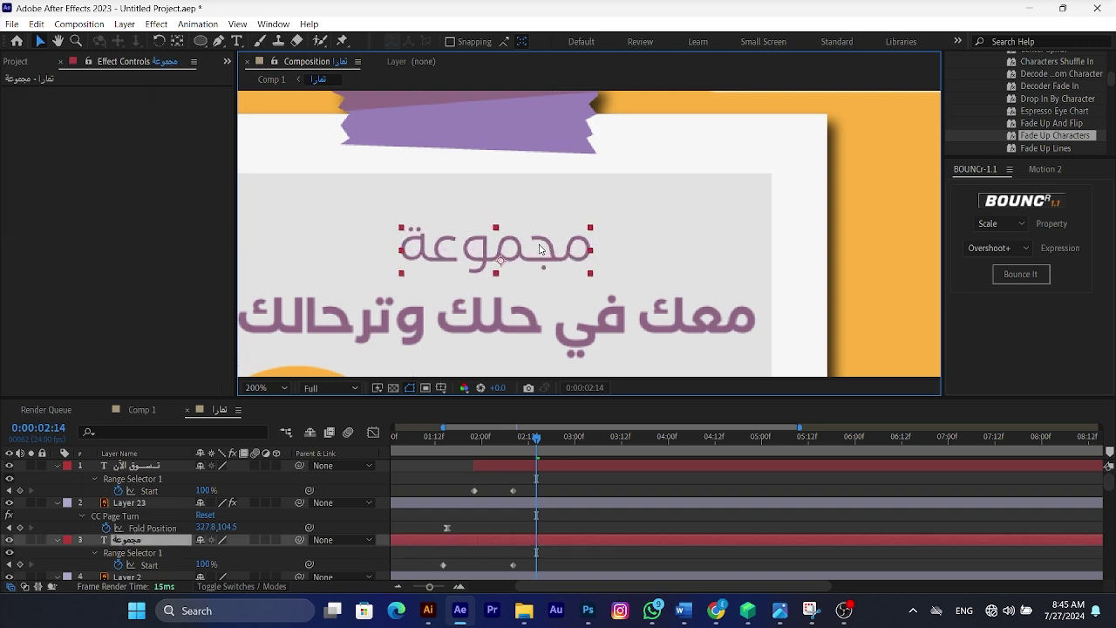
Copy the line معك في حلك وترحالك from the Illustrator design and go back to After Effects.
scroll(533, 253, down, 3)
click(427, 610)
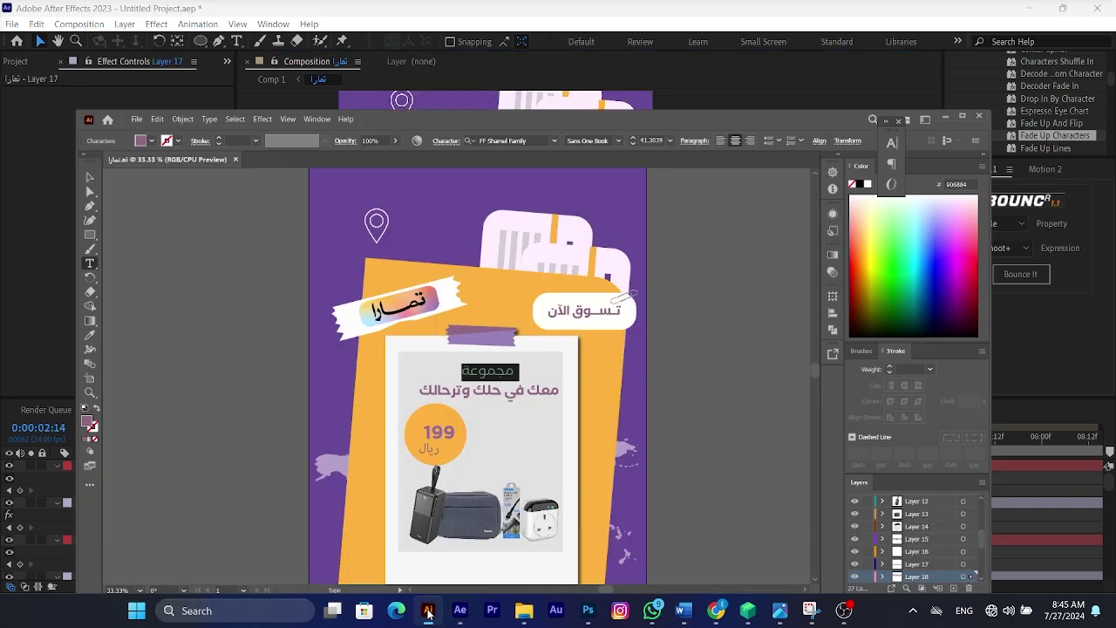
drag(591, 347, 419, 349)
key(ctrl+c)
click(1057, 15)
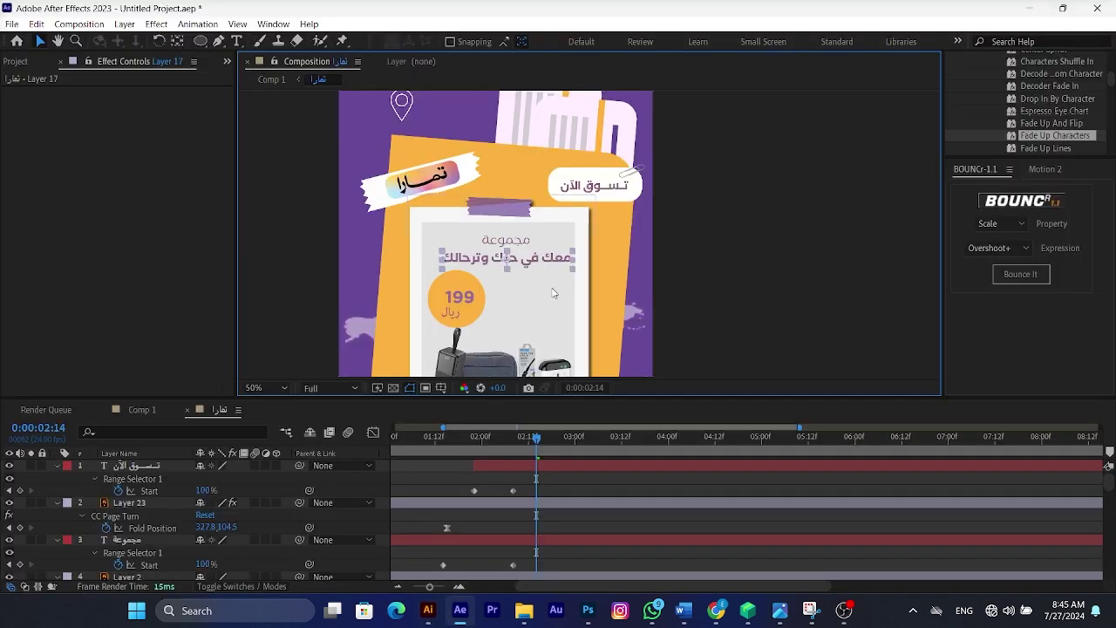
Paste معك في حلك وترحالك as a new text layer and place it just below the original line.
key(ctrl+t)
scroll(518, 261, up, 4)
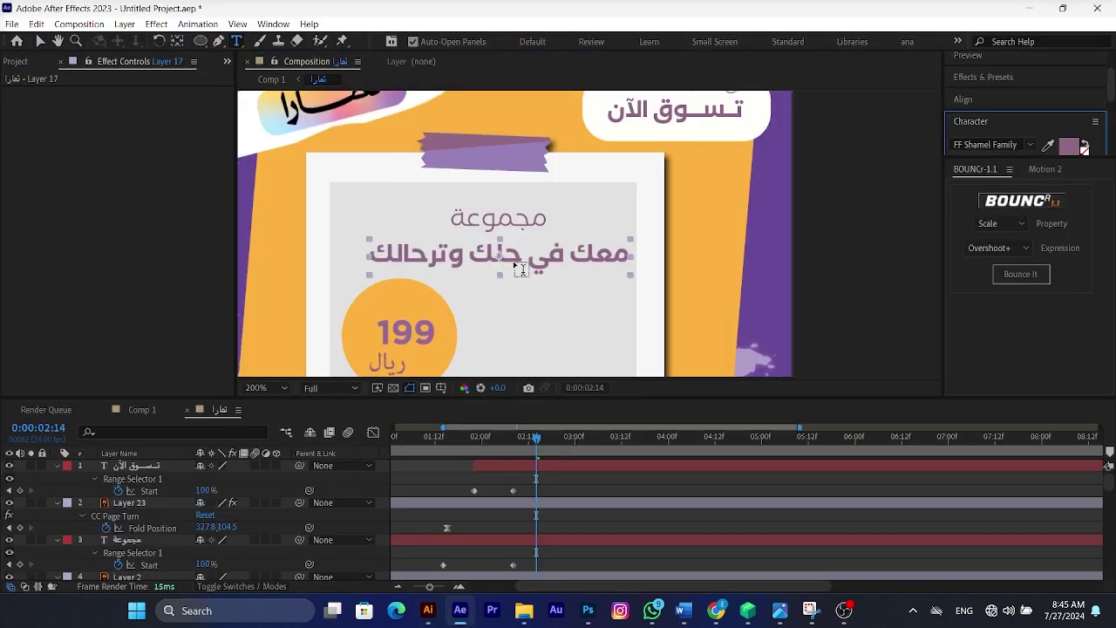
click(517, 255)
key(ctrl+v)
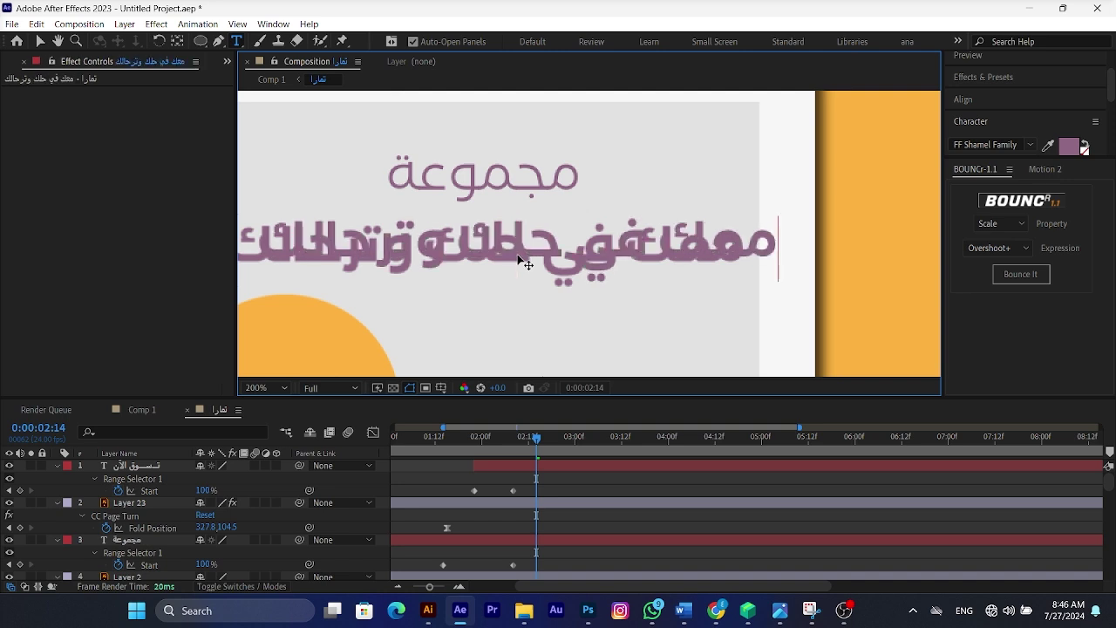
key(Escape)
scroll(613, 254, down, 2)
drag(575, 251, 577, 269)
Apply the Fade Up Characters preset to the معك في حلك وترحالك text layer at 0:00:02:14.
click(979, 79)
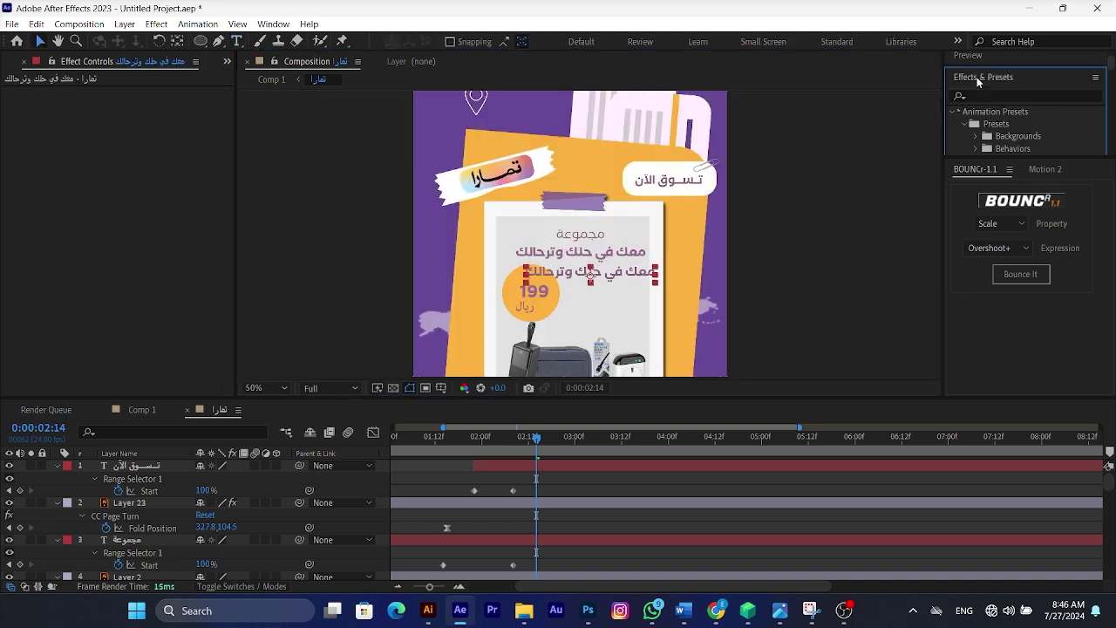
scroll(1060, 137, down, 5)
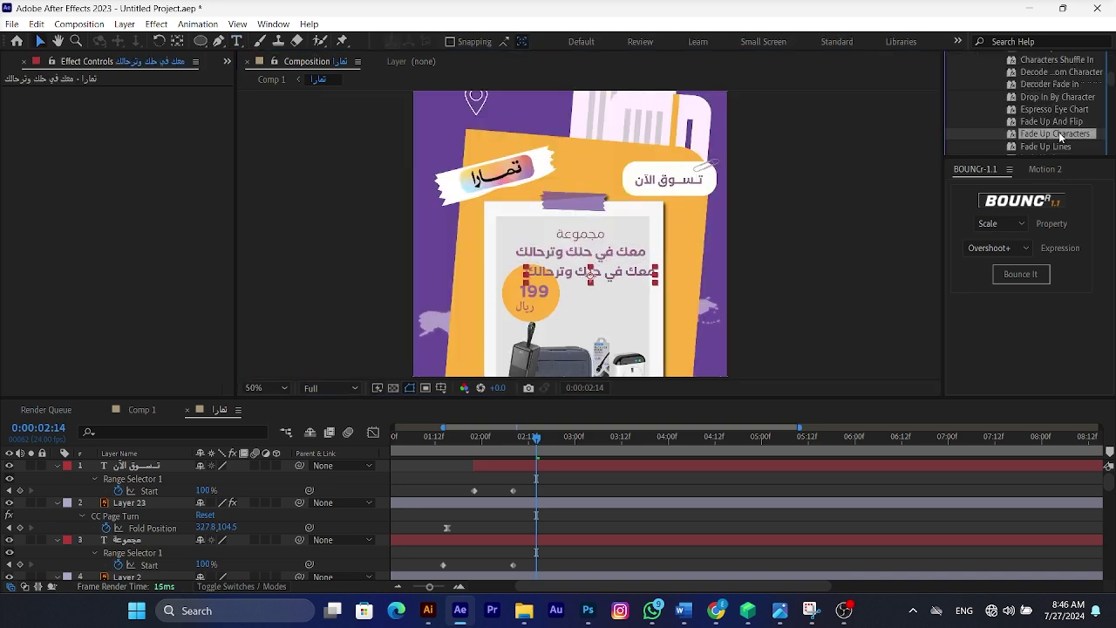
double_click(1060, 136)
Speed up the معك في حلك وترحالك fade by moving its last Range Selector Start keyframe to about 0:00:03:08.
scroll(565, 483, down, 10)
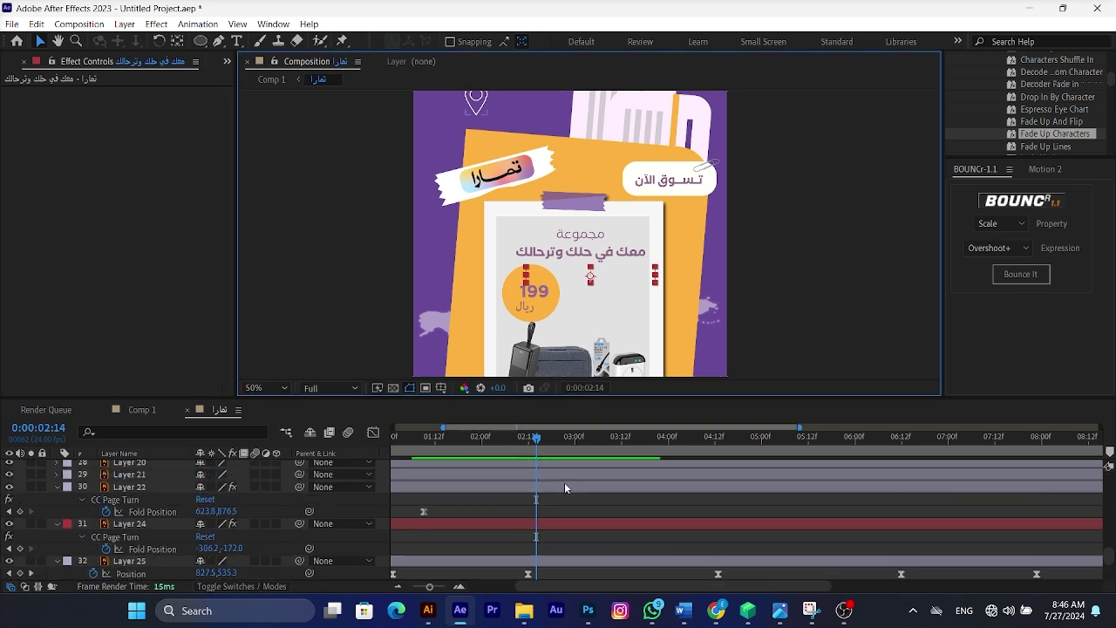
scroll(564, 482, up, 2)
key(u)
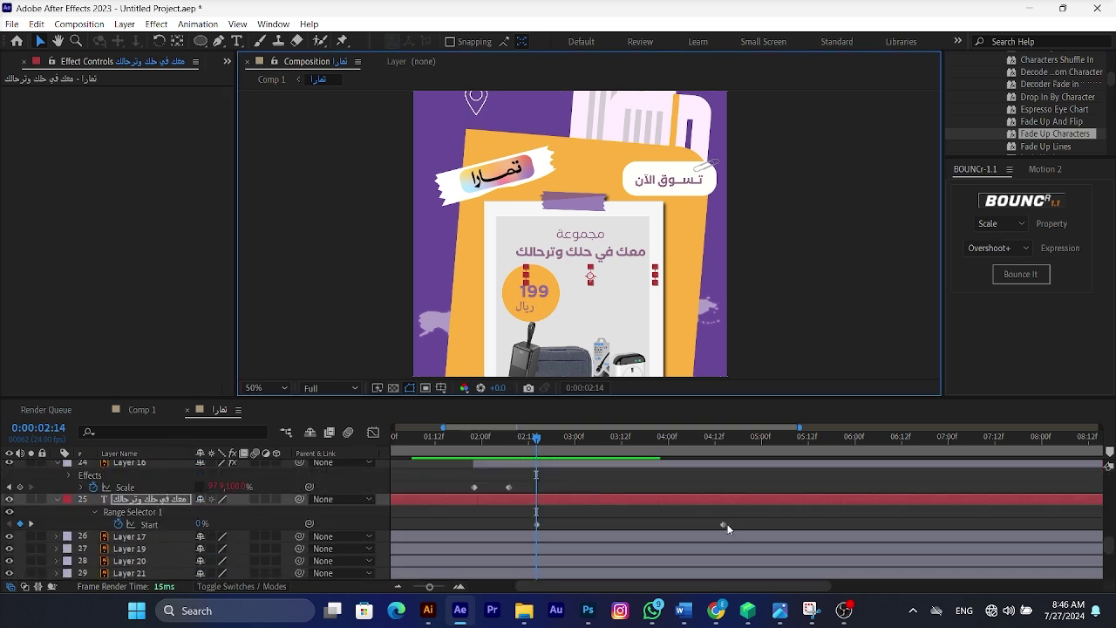
drag(726, 525, 611, 526)
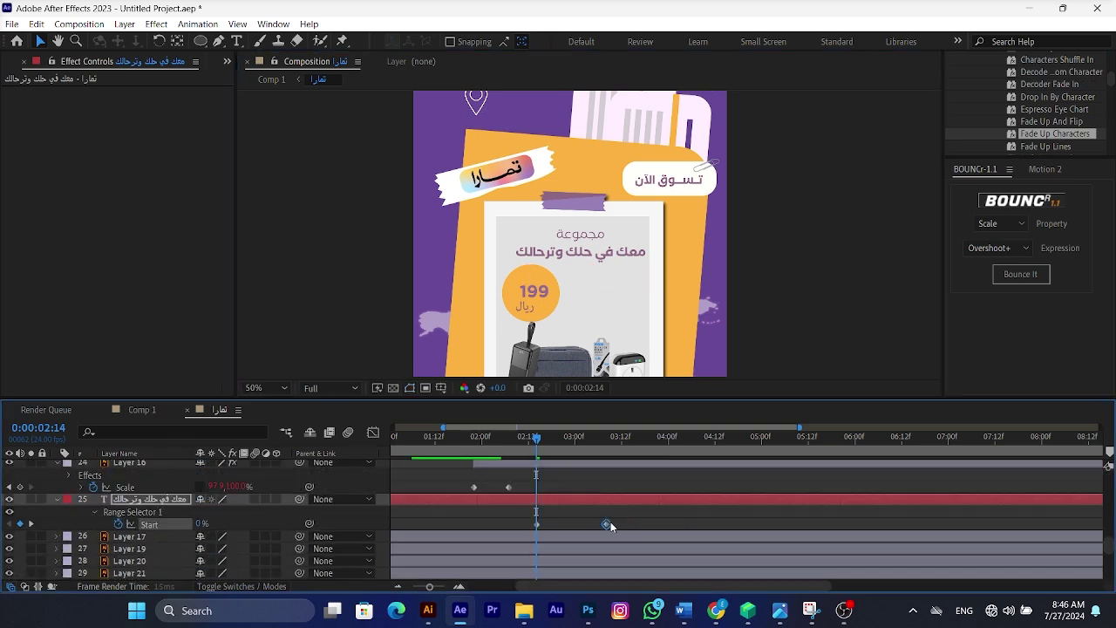
Delete the original معك في حلك وترحالك artwork layer and move the animated text up into its place below مجموعة.
key(space)
key(space)
click(582, 252)
key(Delete)
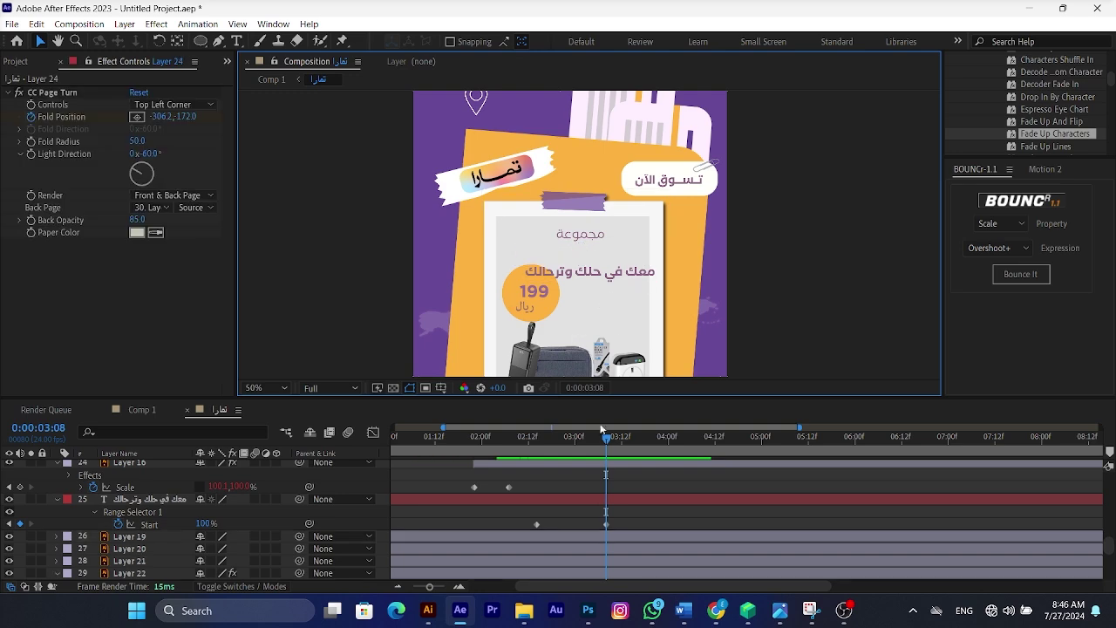
drag(600, 273, 600, 256)
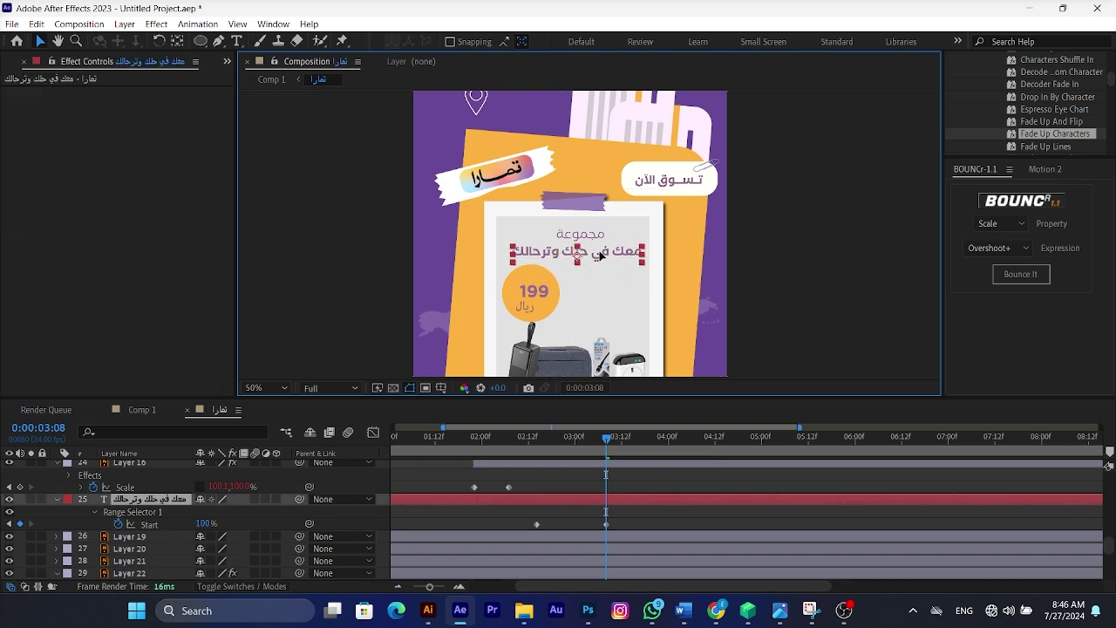
key(space)
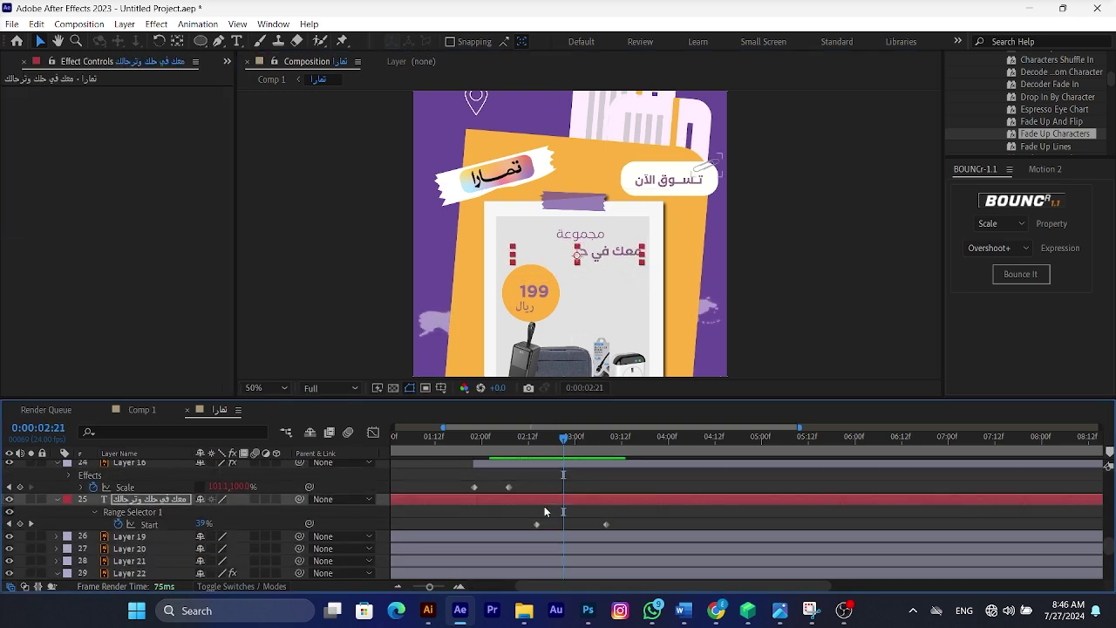
Bring the معك في حلك وترحالك text layer to the front and trim its start to 0:00:02:14.
key(ctrl+shift+bracketright)
click(537, 441)
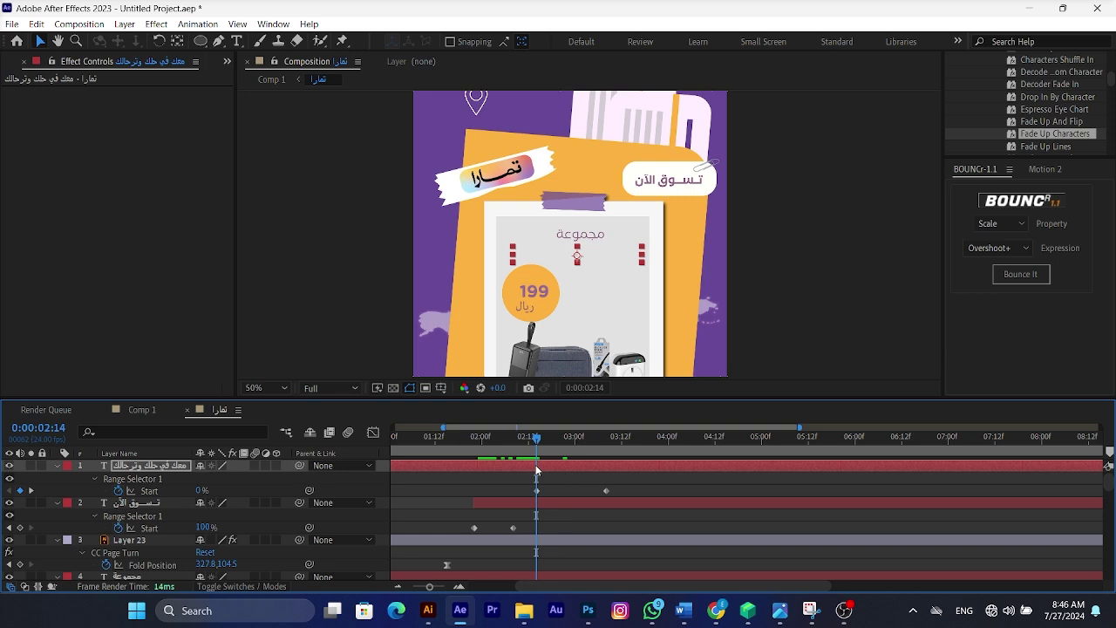
key(alt+bracketleft)
drag(536, 458, 483, 463)
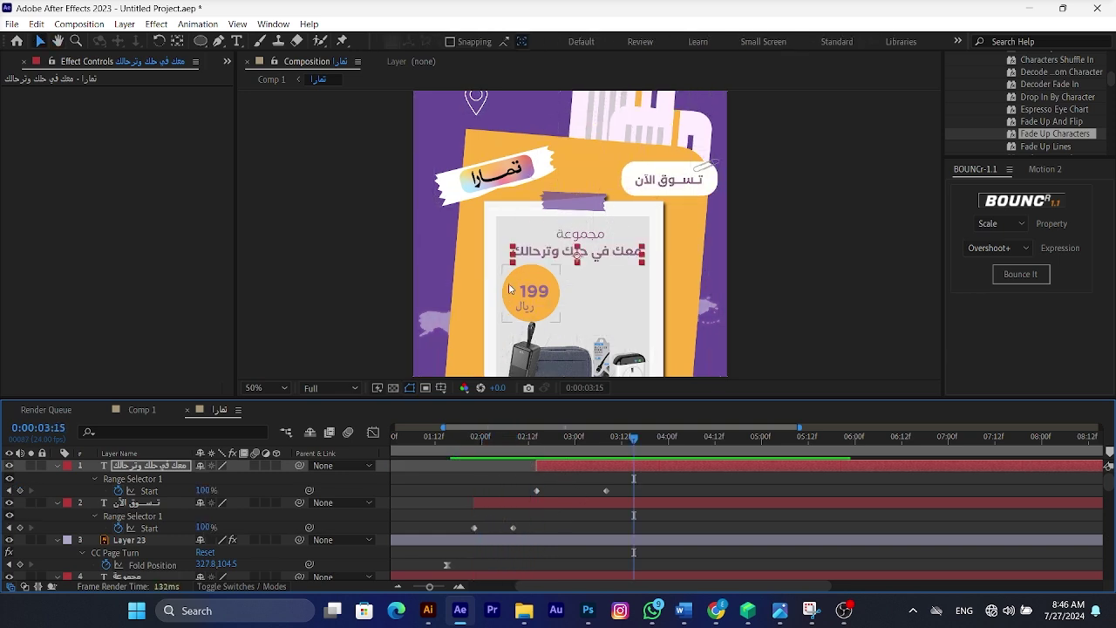
Add Scale keyframes at 0:00:03:03 to the price badge's 199, ريال and orange circle layers.
click(544, 292)
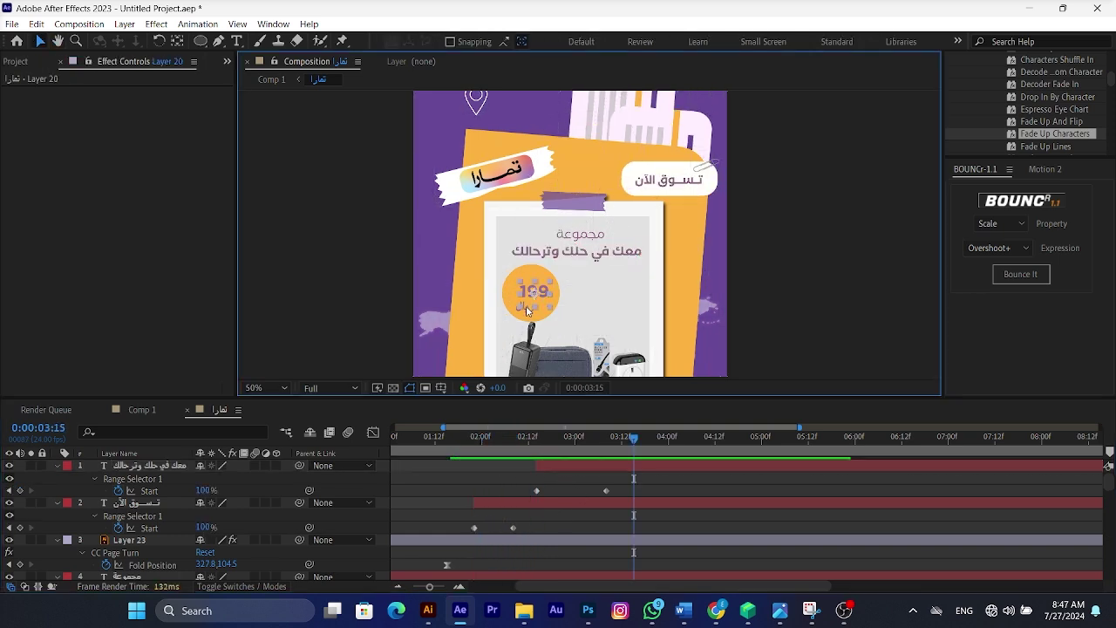
scroll(525, 310, up, 2)
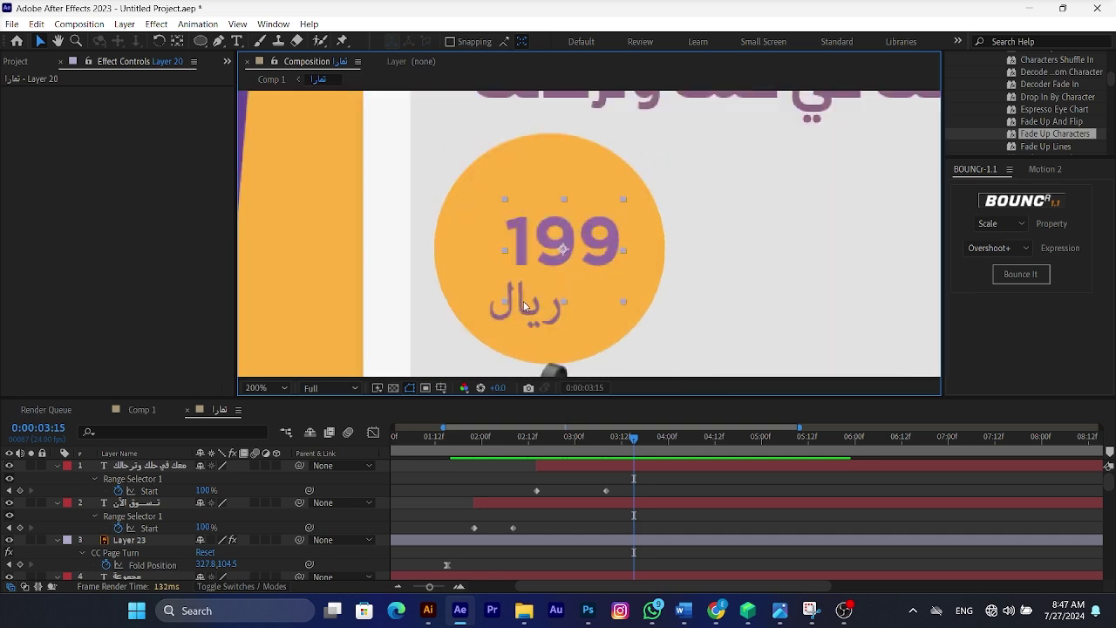
shift+click(523, 301)
shift+click(506, 296)
scroll(620, 503, down, 10)
drag(615, 452, 587, 448)
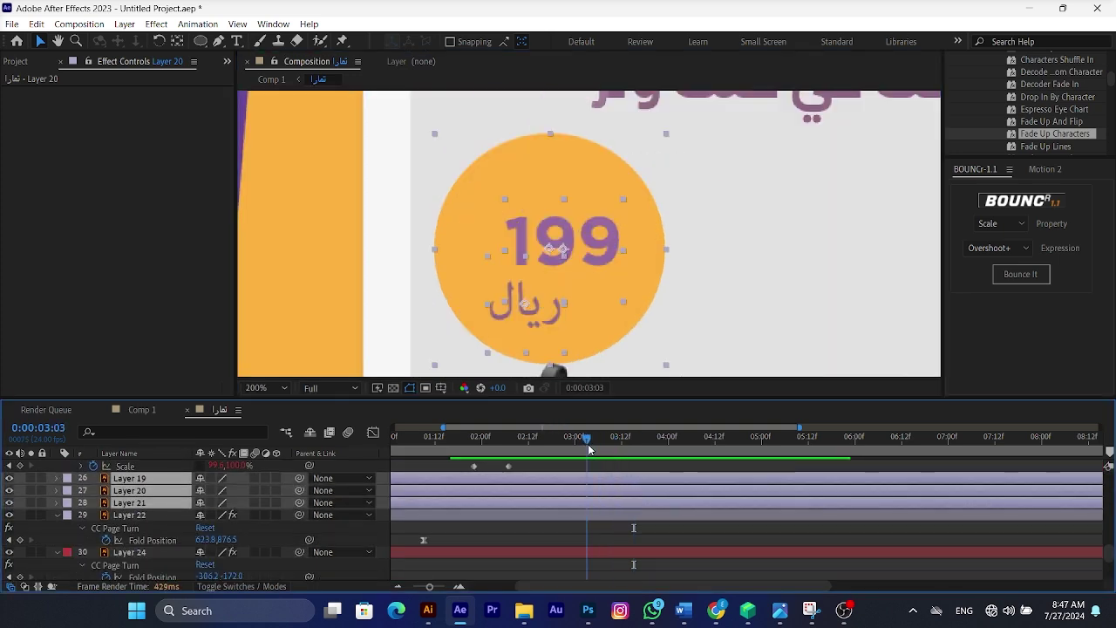
key(s)
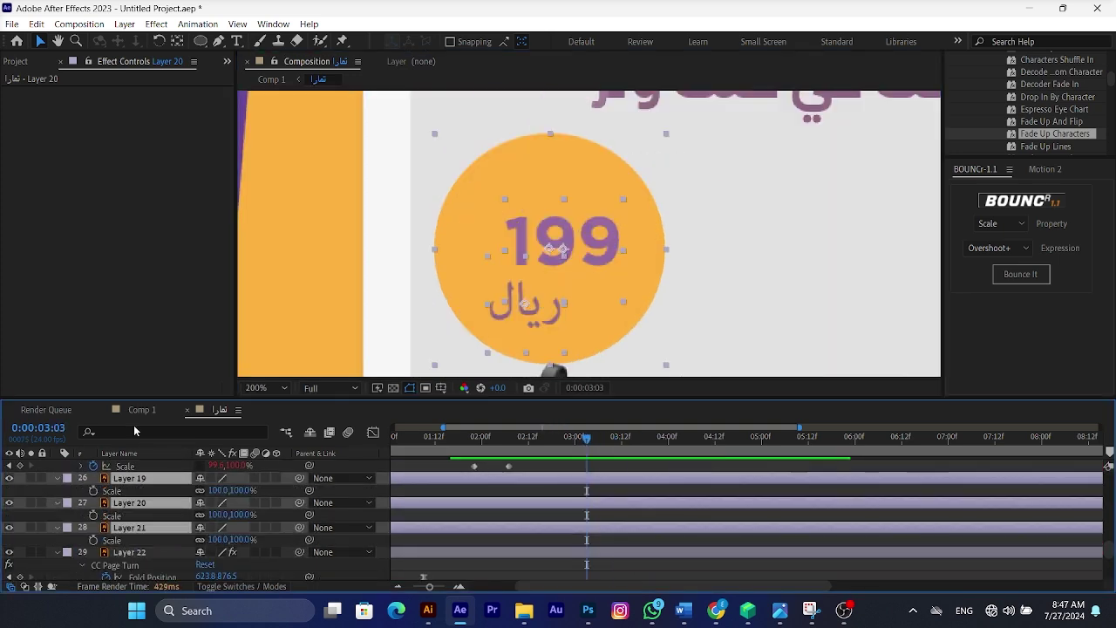
click(92, 489)
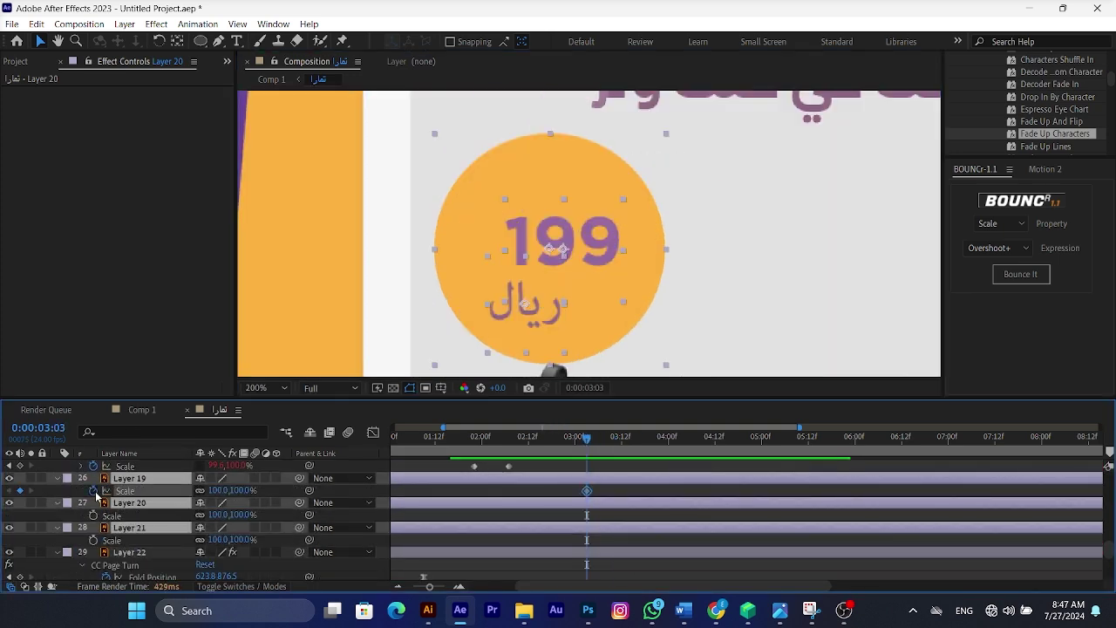
Set the three price badge layers' Scale to 0% at 0:00:02:20 and trim their starts there.
click(560, 451)
click(245, 539)
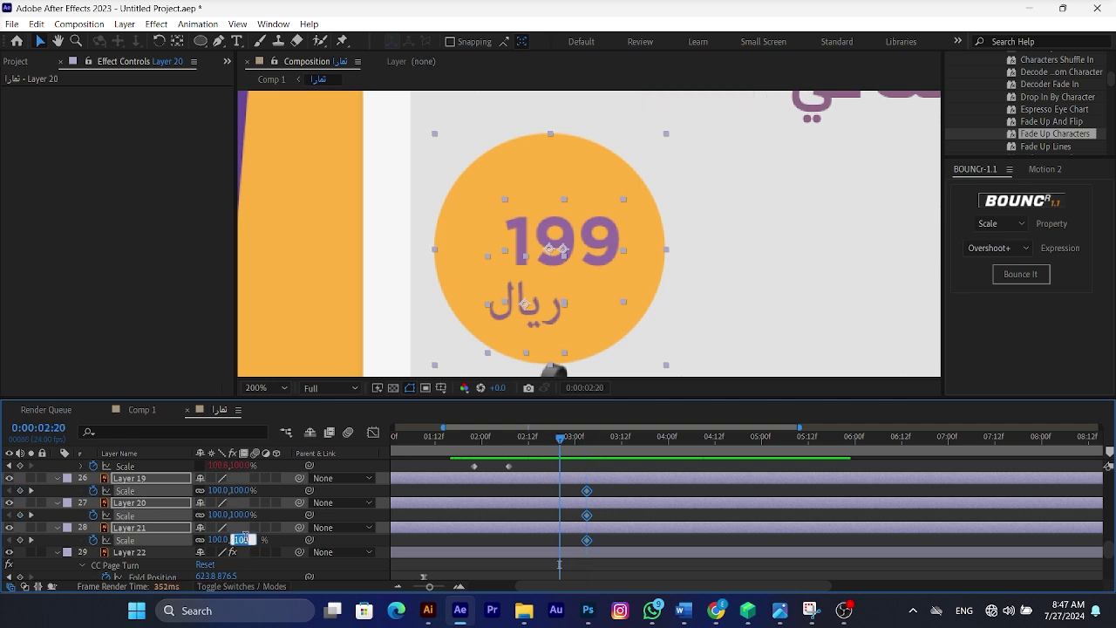
text(0)
key(Return)
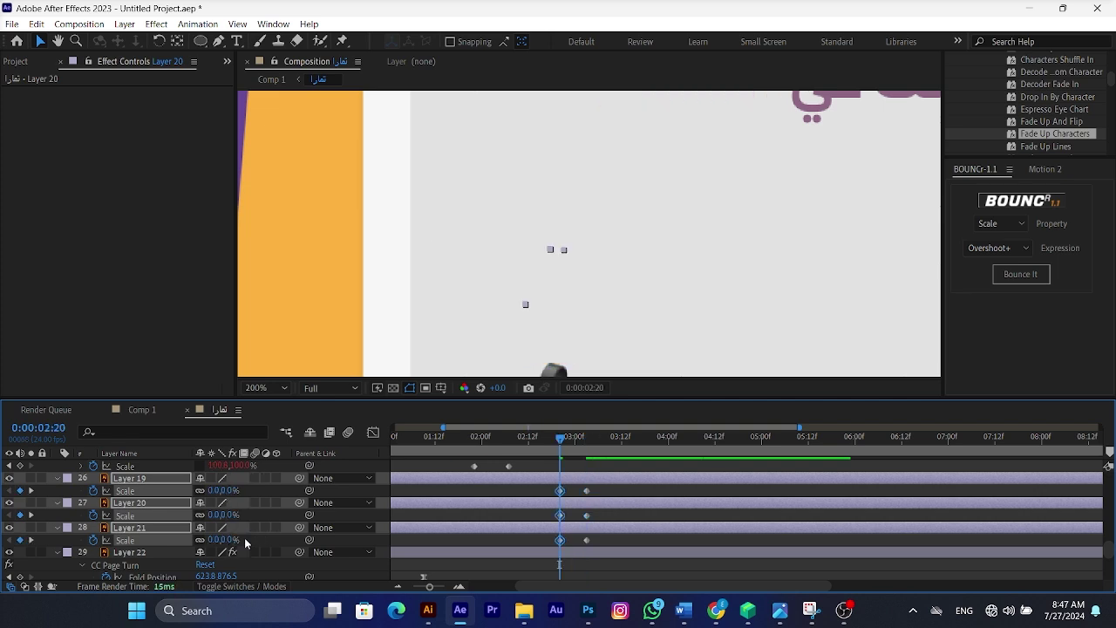
Apply the BOUNCr Overshoot+ expression to the Scale keyframes of Layers 19, 20 and 21 individually.
click(587, 491)
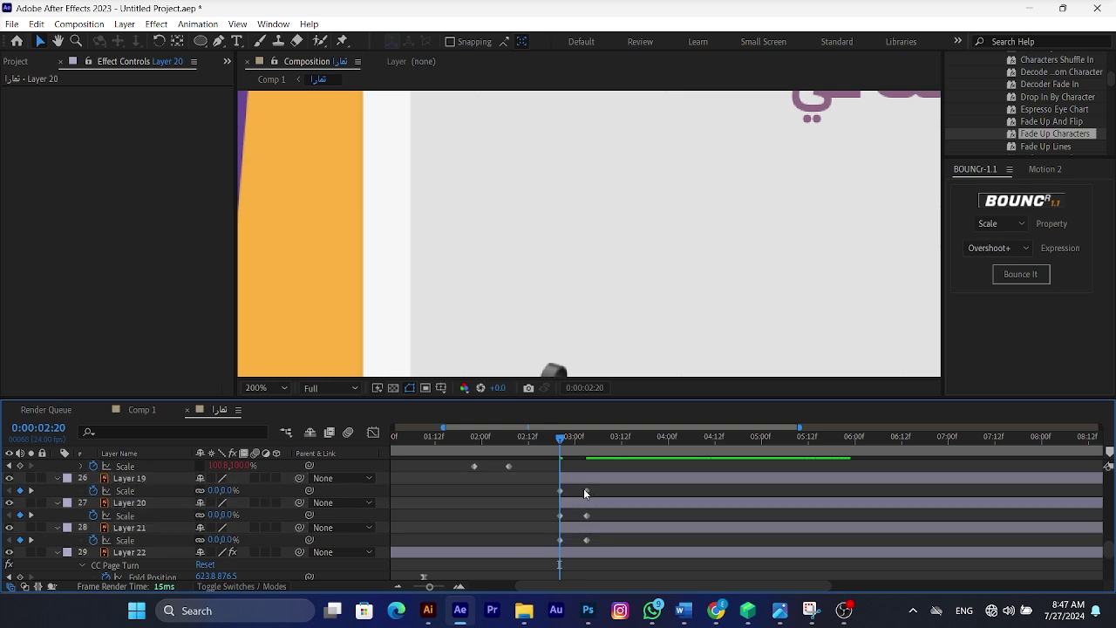
click(1021, 273)
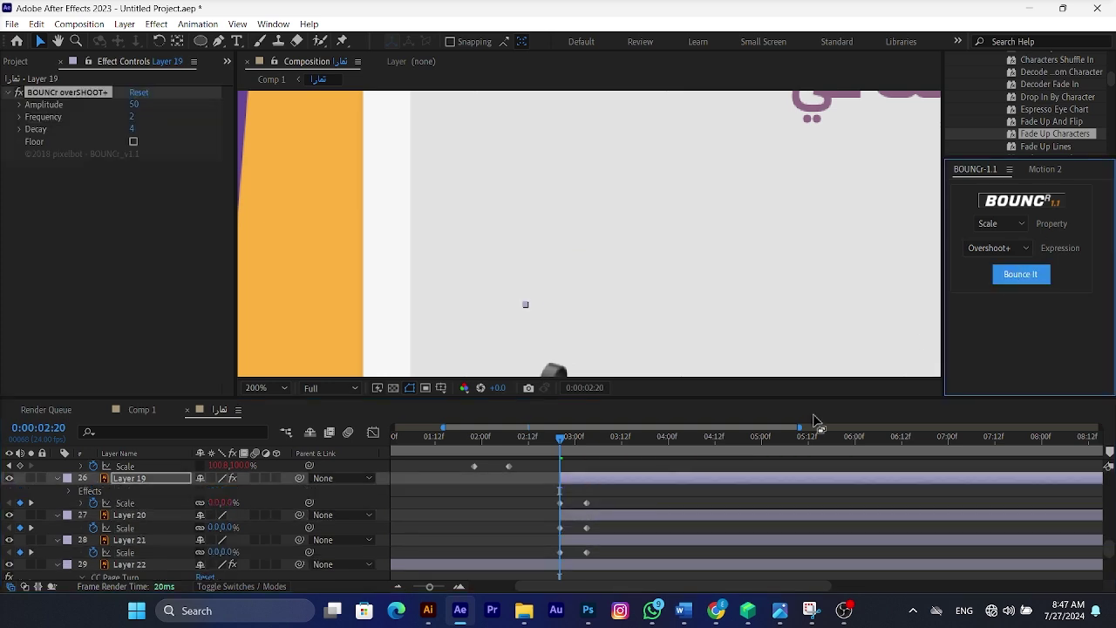
drag(603, 524, 541, 528)
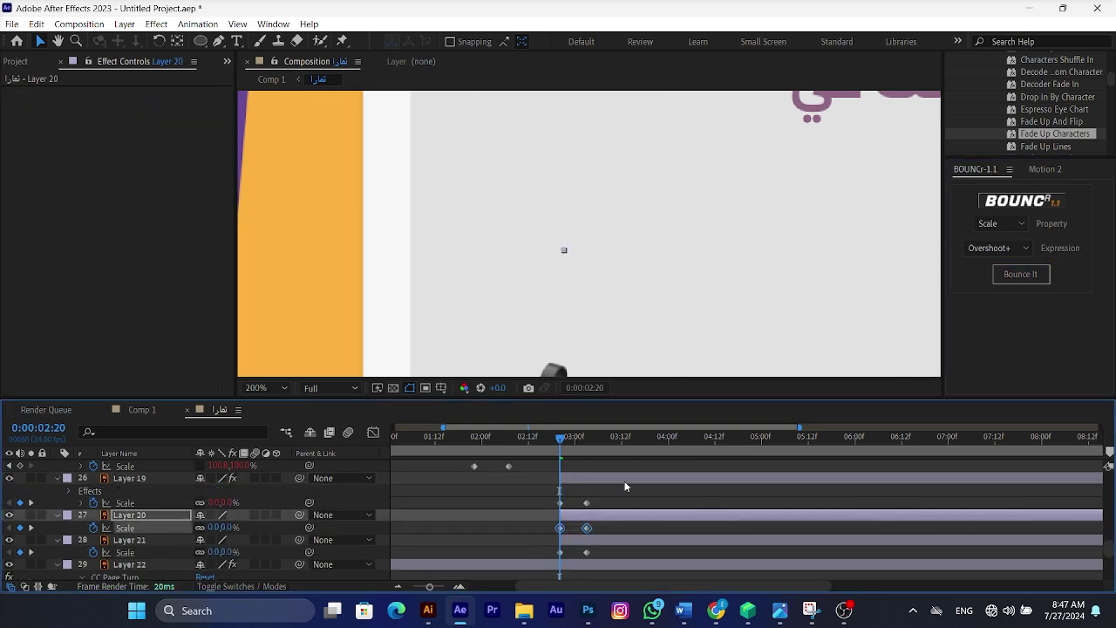
click(1033, 273)
drag(594, 562, 525, 567)
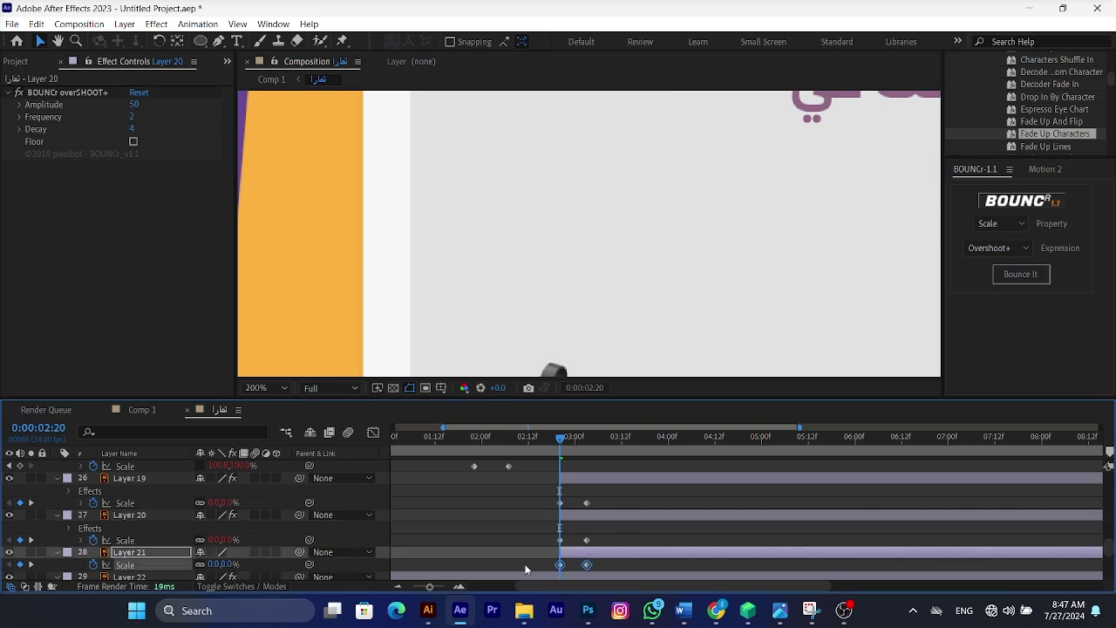
click(1027, 276)
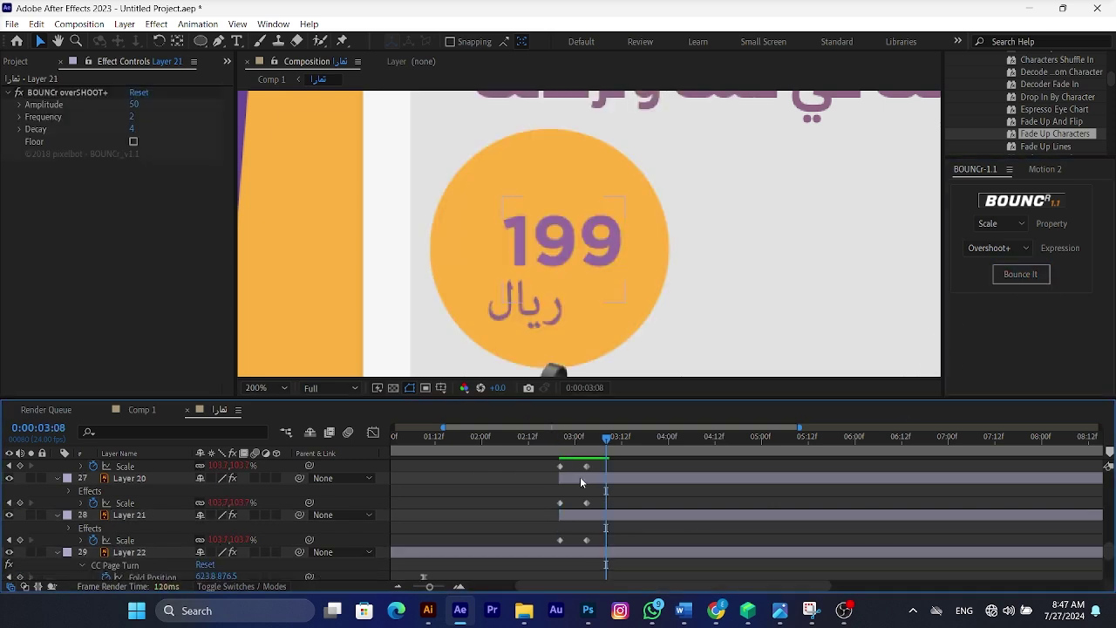
Stagger the price badge by shifting Layer 20 to start at about 0:00:02:23 and Layer 19 at about 0:00:03:04.
click(577, 478)
drag(575, 478, 610, 479)
scroll(587, 483, up, 1)
click(588, 485)
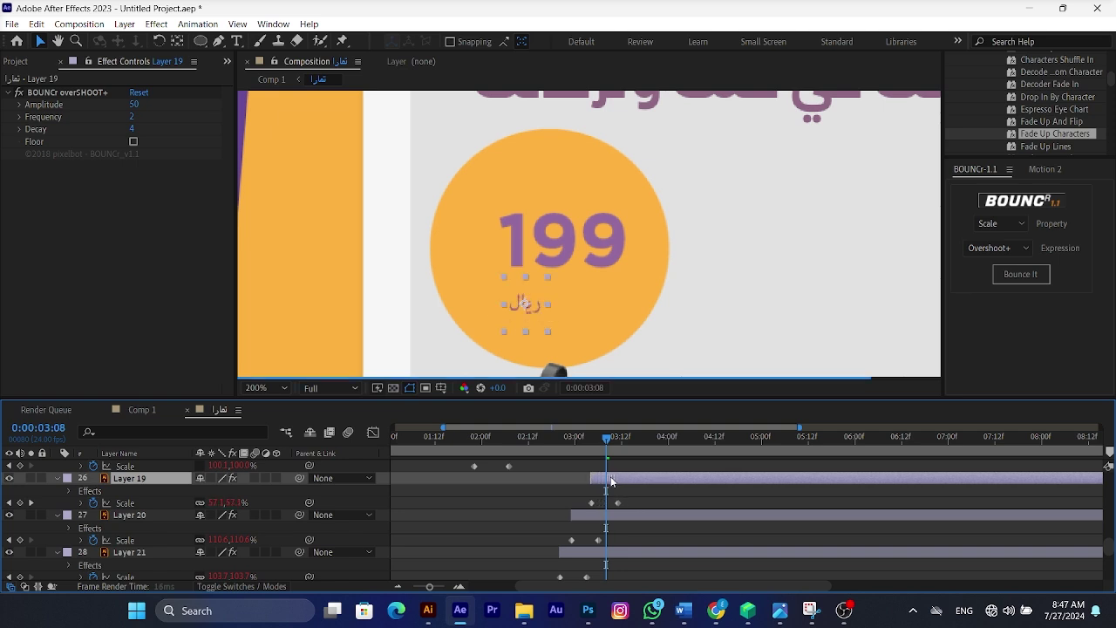
drag(583, 436, 572, 444)
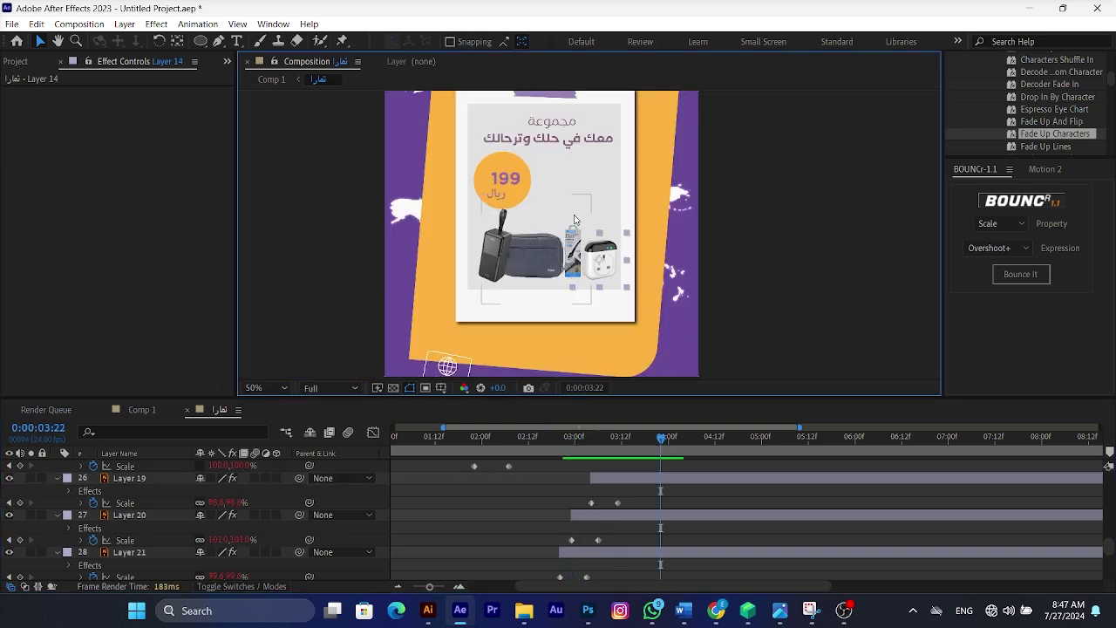
Precompose the four product images on the card into Pre-comp 1.
shift+click(575, 226)
click(768, 247)
click(606, 268)
shift+click(530, 247)
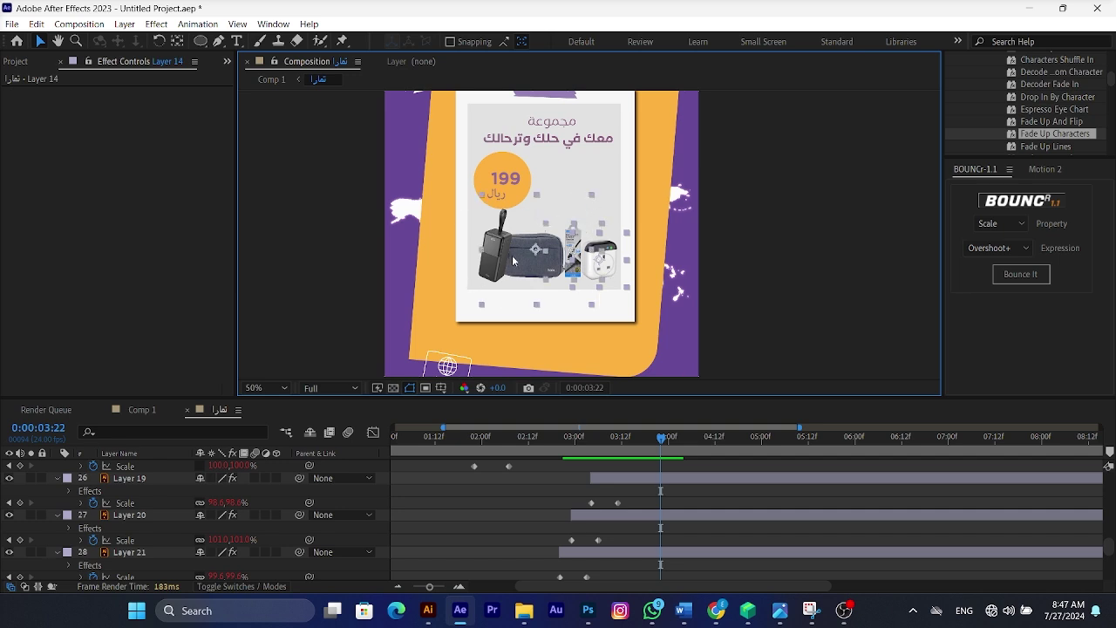
shift+click(480, 276)
key(ctrl+shift+c)
click(600, 392)
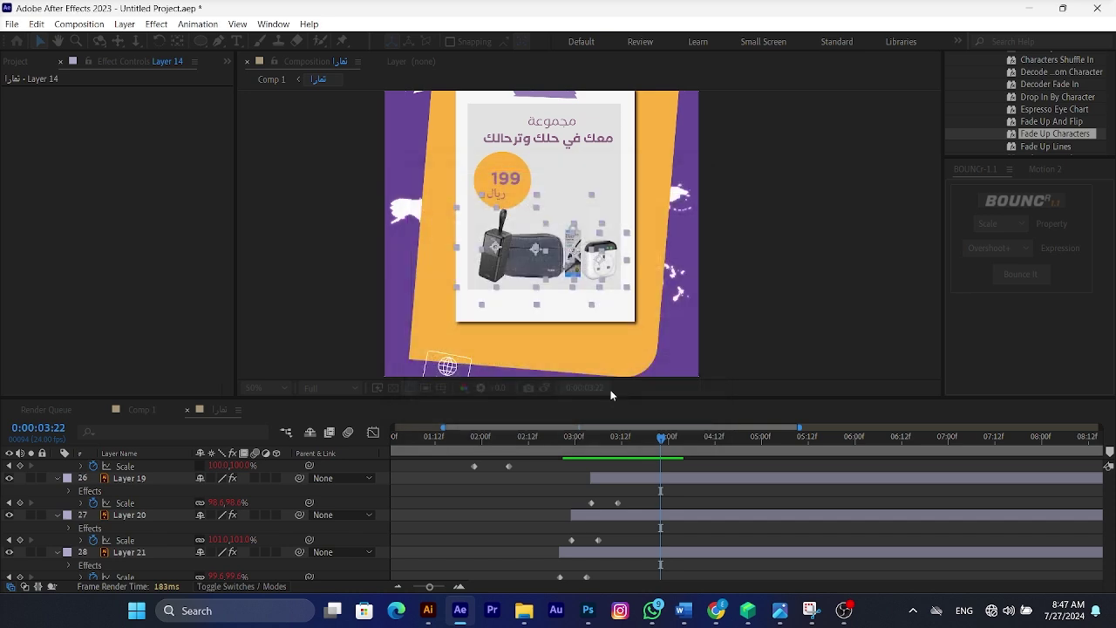
Open Pre-comp 1 and add Position keyframes to all four product layers at 0:00:03:22.
scroll(619, 478, up, 5)
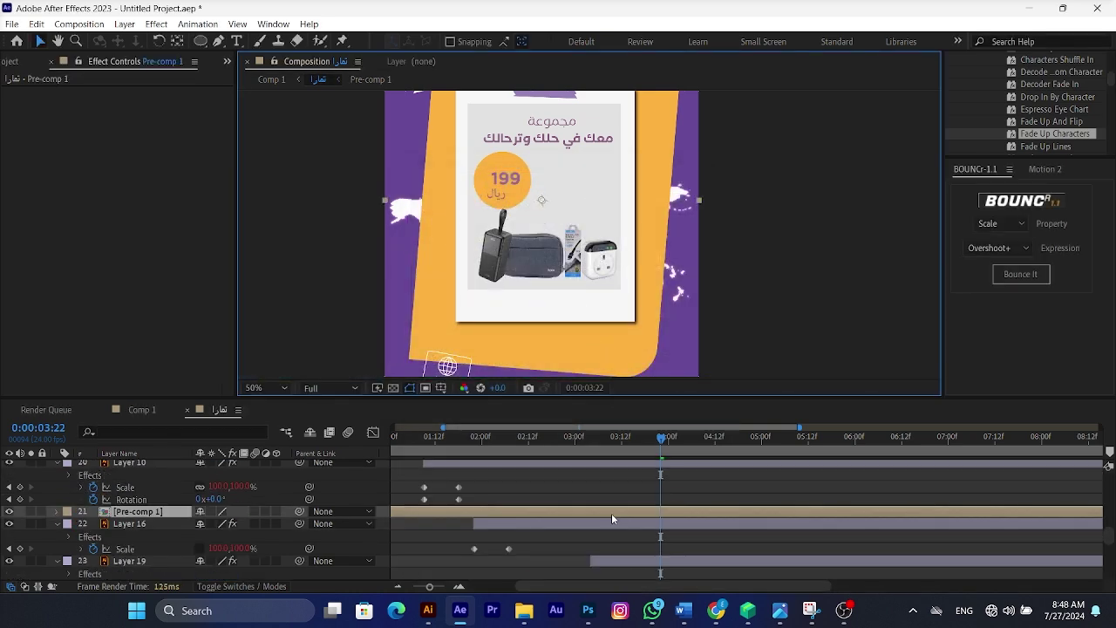
double_click(612, 512)
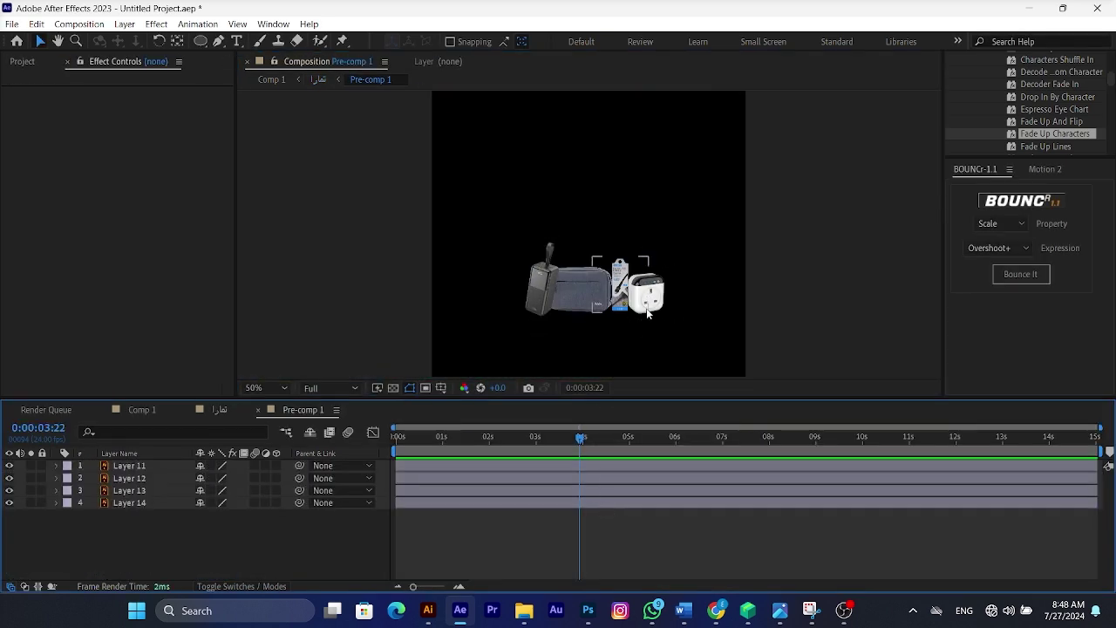
drag(710, 248, 597, 306)
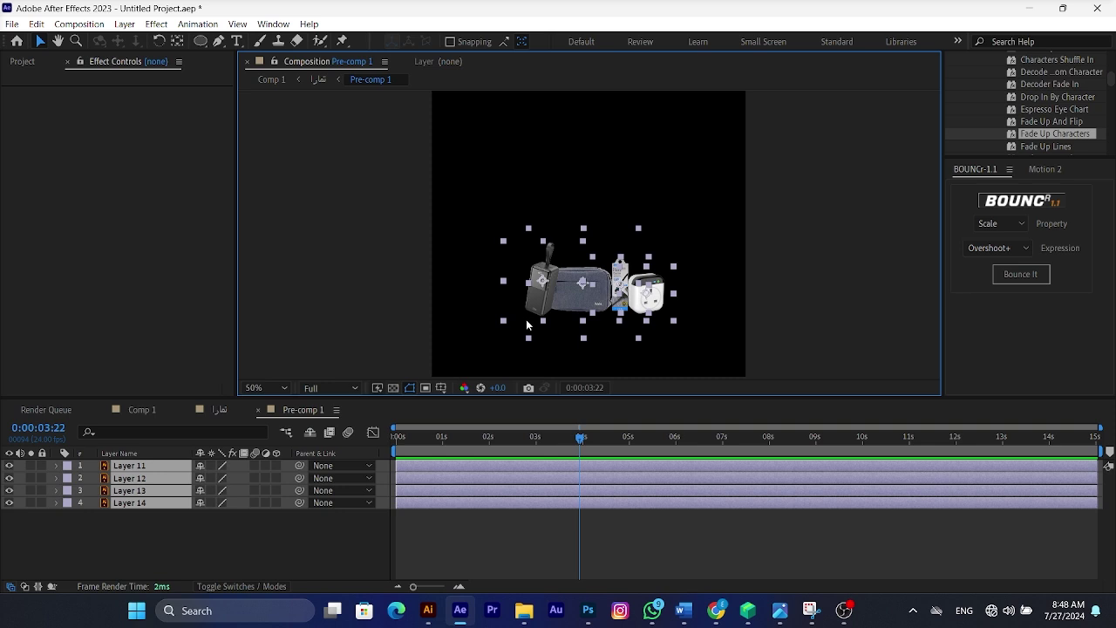
key(p)
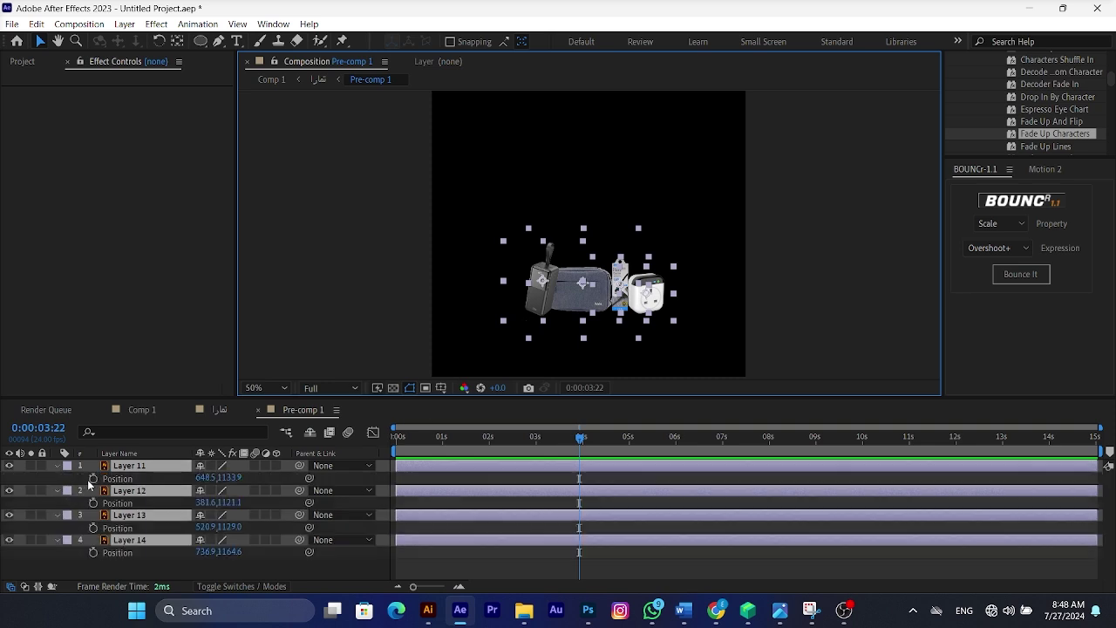
click(93, 478)
At 0:00:03:02, move the plug and cable pack horizontally off the frame's right side and the power bank and bag off its left side.
drag(568, 445, 541, 440)
click(767, 267)
click(651, 297)
drag(650, 295, 812, 294)
drag(544, 291, 221, 293)
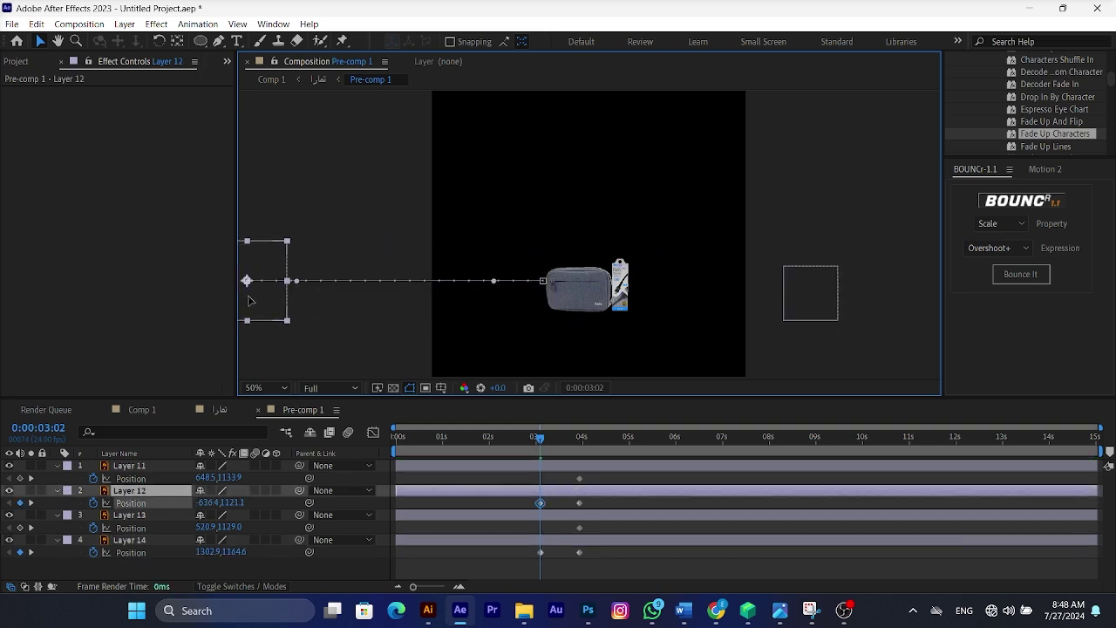
drag(568, 303, 283, 293)
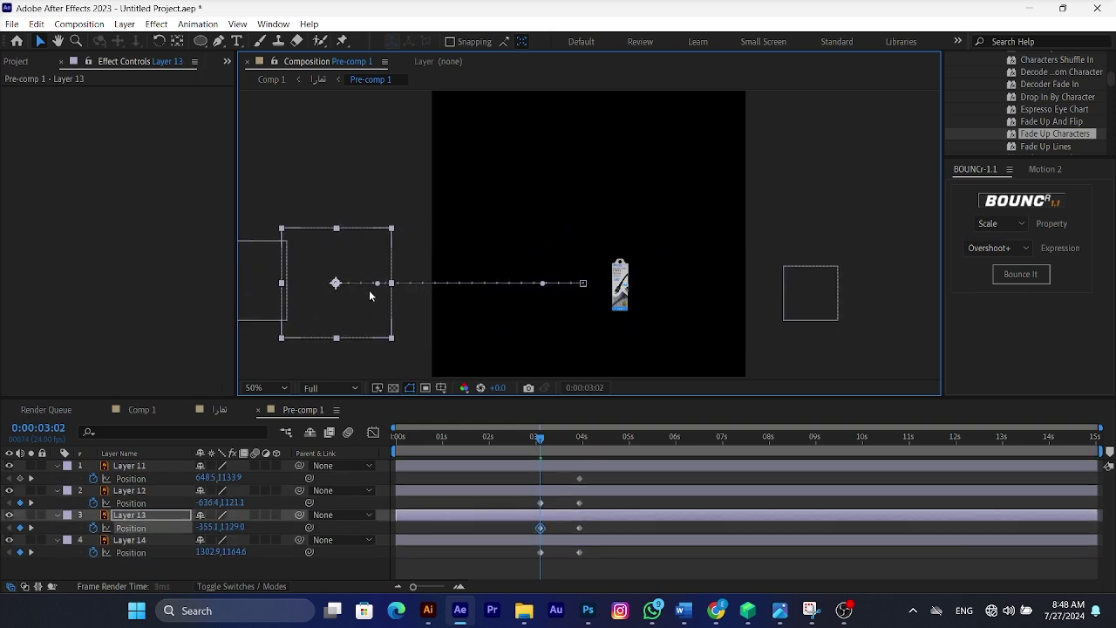
click(620, 296)
drag(630, 301, 851, 296)
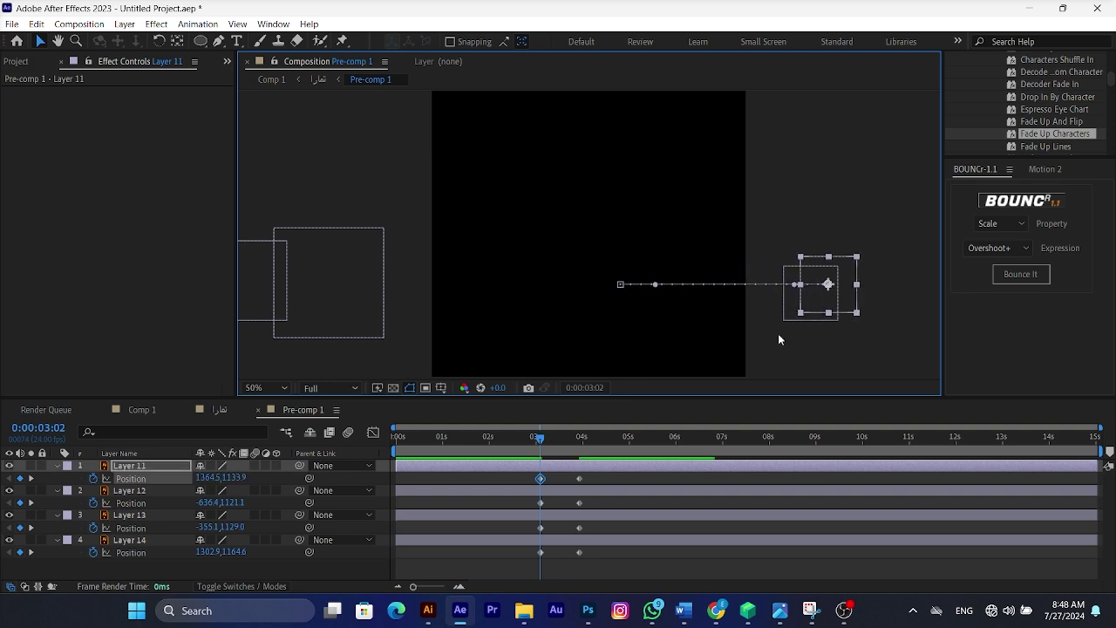
Trim the four product layers to start at 0:00:03:02 and apply Easy Ease to all their Position keyframes.
shift+click(549, 539)
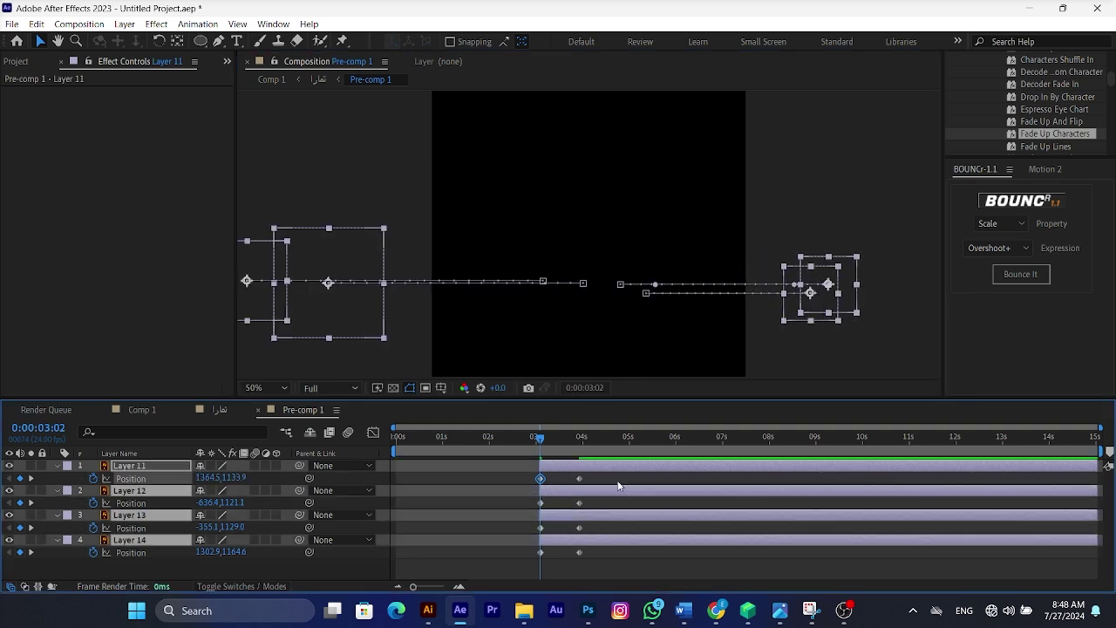
drag(618, 483, 526, 568)
key(F9)
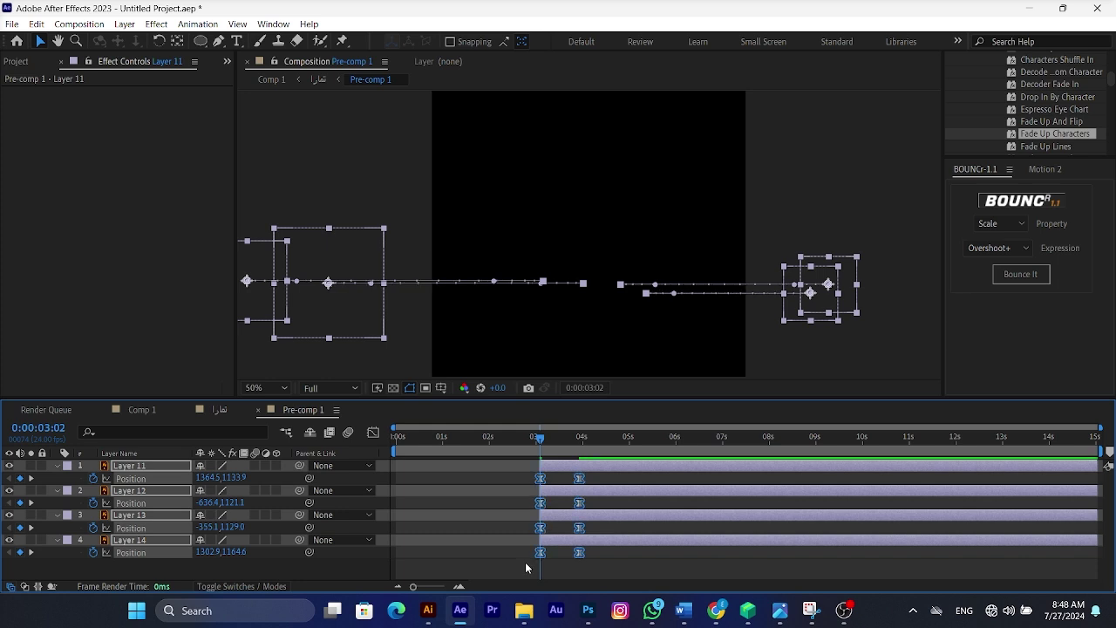
Reshape the Position speed curves of all four products to peak early and slow gradually, and preview the motion.
click(373, 434)
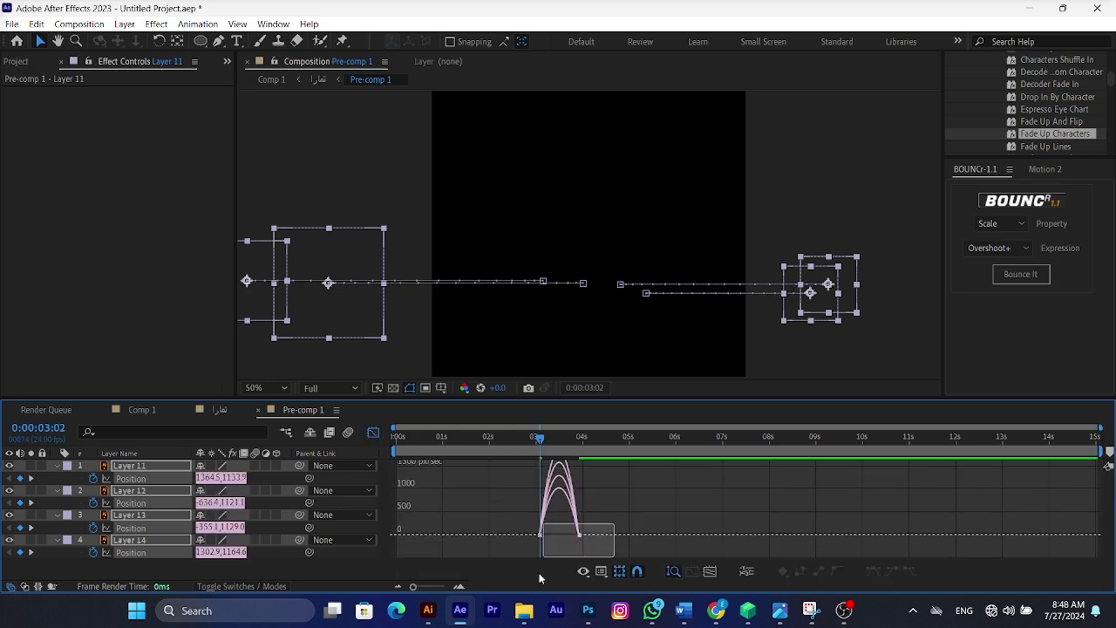
drag(571, 546, 553, 547)
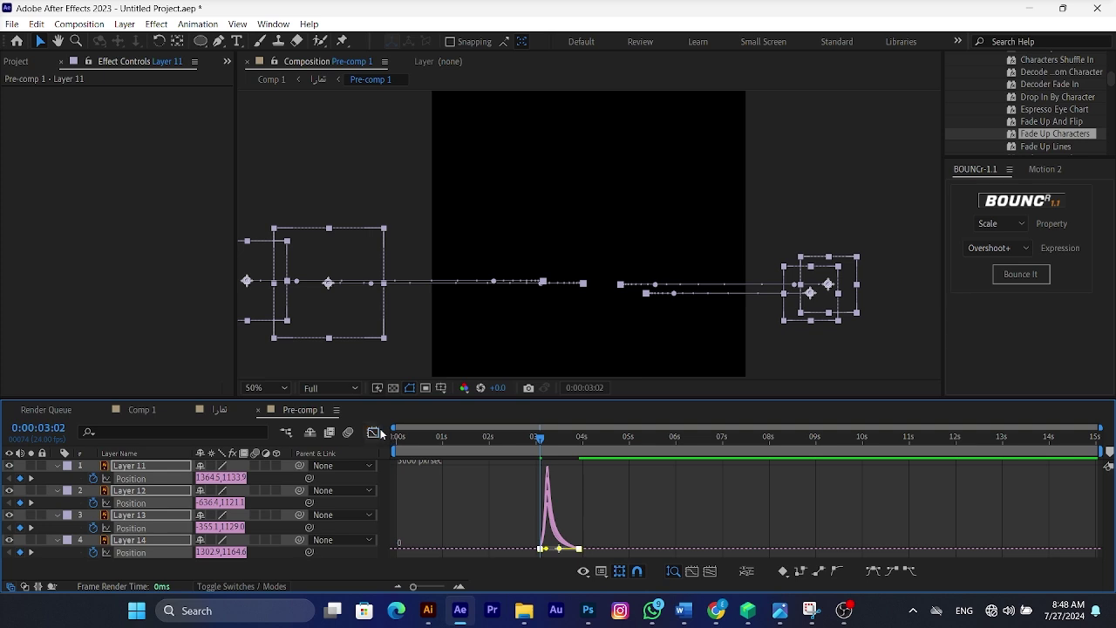
click(373, 433)
key(space)
key(space)
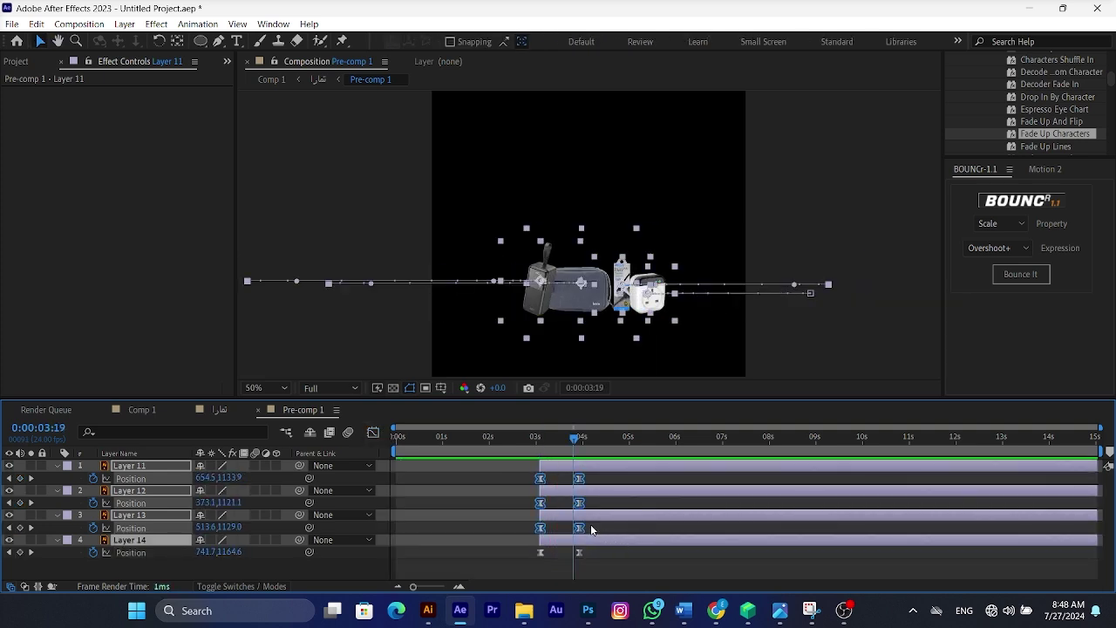
Stagger the product entrances by shifting Layers 13, 12 and 14 progressively a few frames later than Layer 11.
click(588, 525)
mouse_move(575, 516)
mouse_down()
mouse_move(587, 519)
mouse_move(569, 490)
mouse_move(583, 499)
mouse_up()
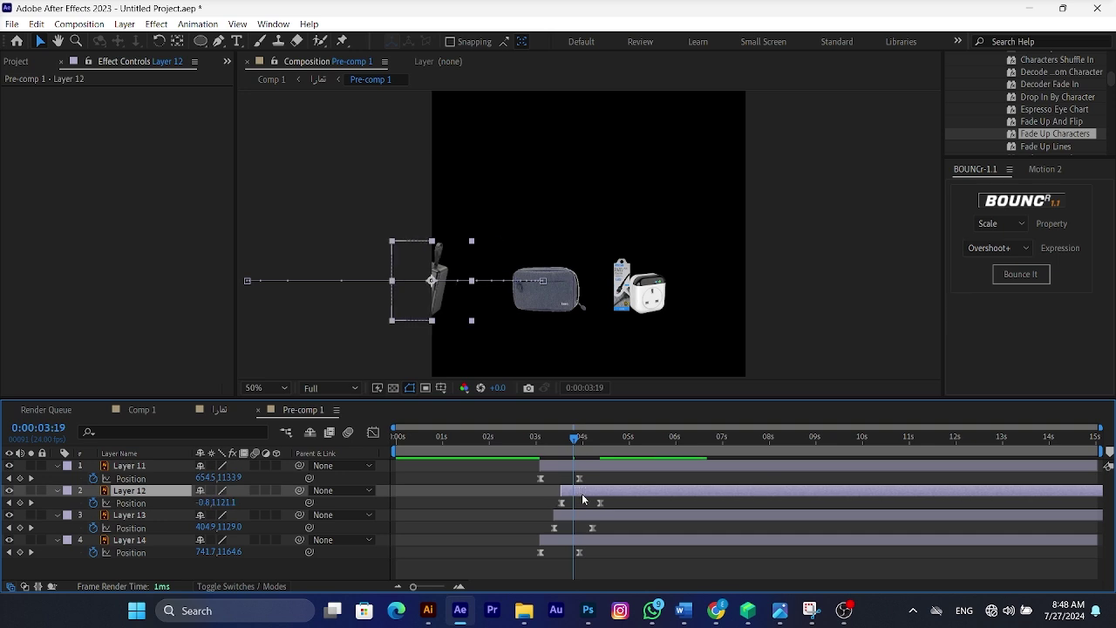
key(ctrl+z)
key(ctrl+z)
drag(561, 537, 571, 541)
drag(563, 490, 576, 541)
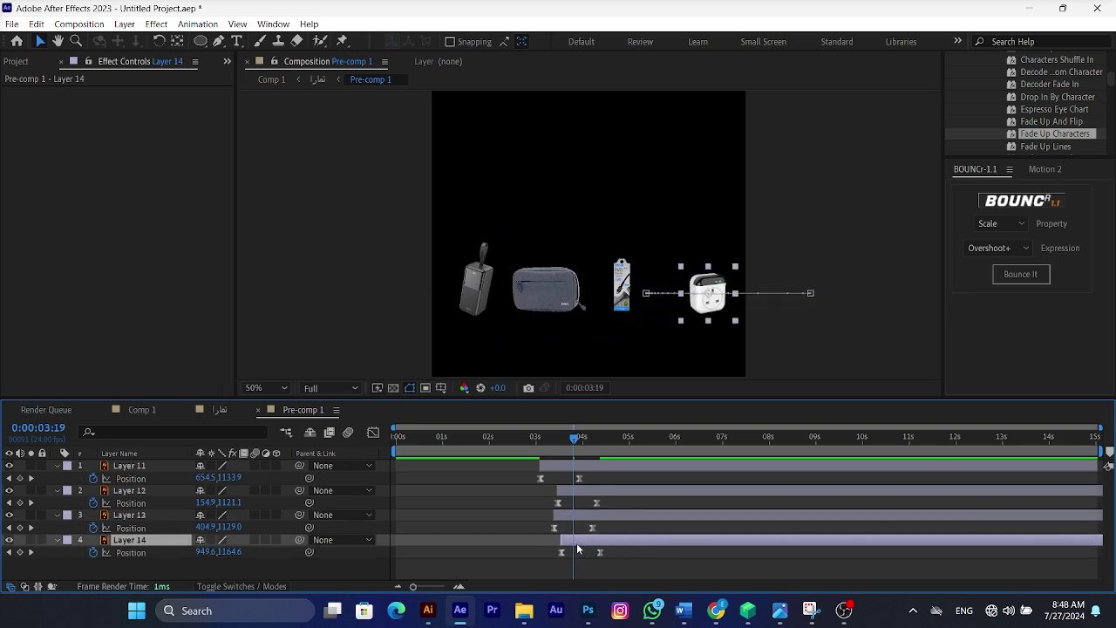
Delay Layer 12 slightly so it enters last, and move all four product layers together so Layer 11 starts at 0 seconds.
drag(574, 493, 586, 499)
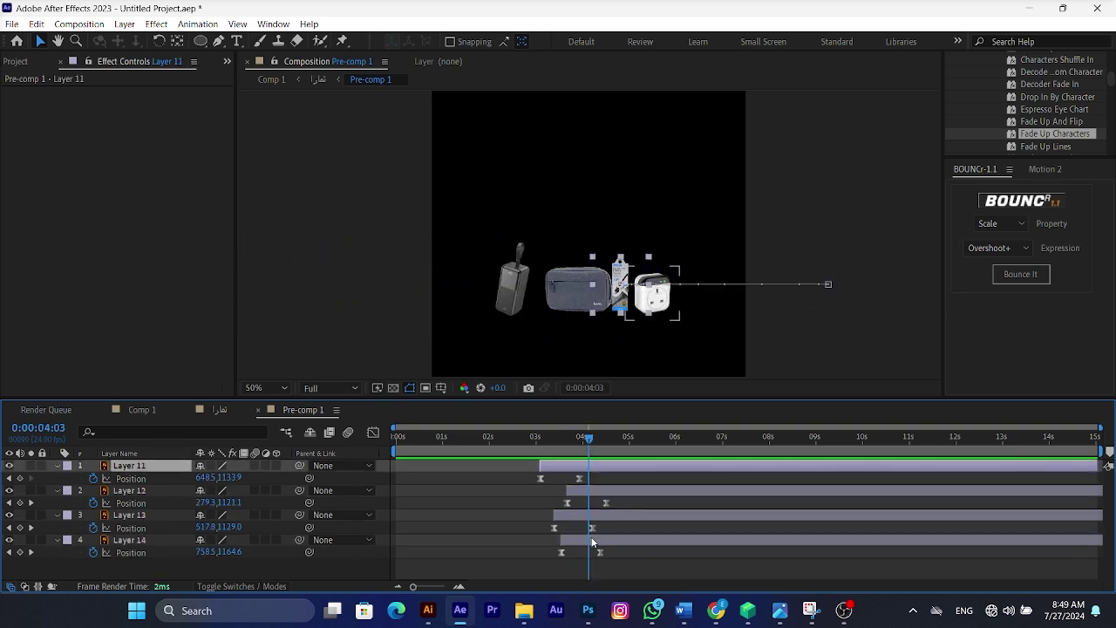
shift+click(593, 539)
drag(593, 540, 450, 527)
In the parent composition, shift Pre-comp 1 to start at about 3.5 seconds and preview the product entrances.
key(Tab)
click(456, 523)
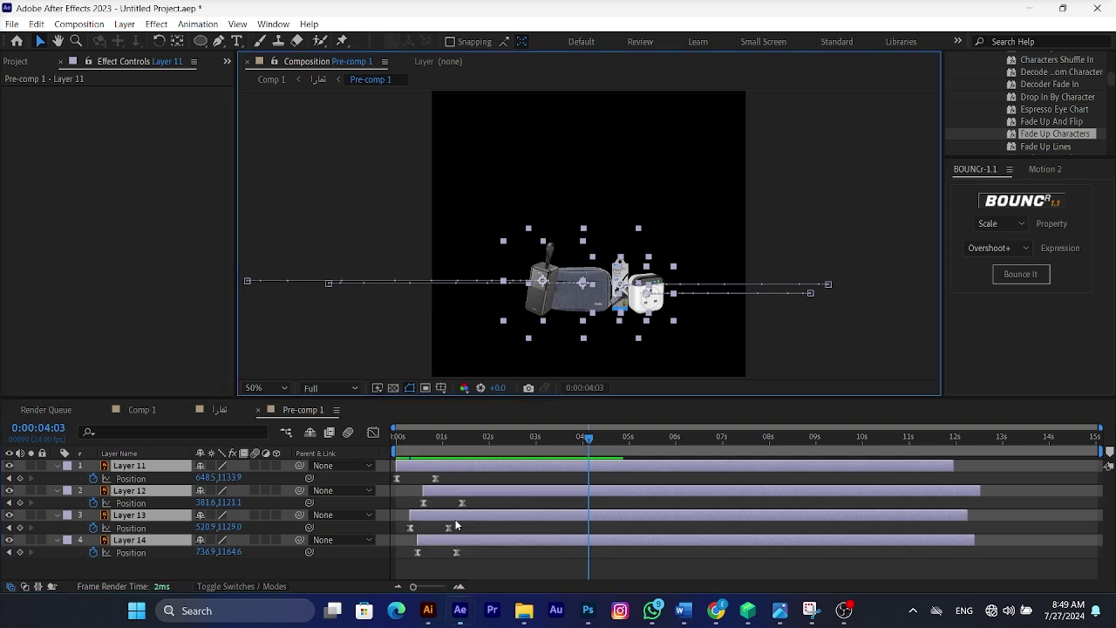
drag(542, 511, 664, 511)
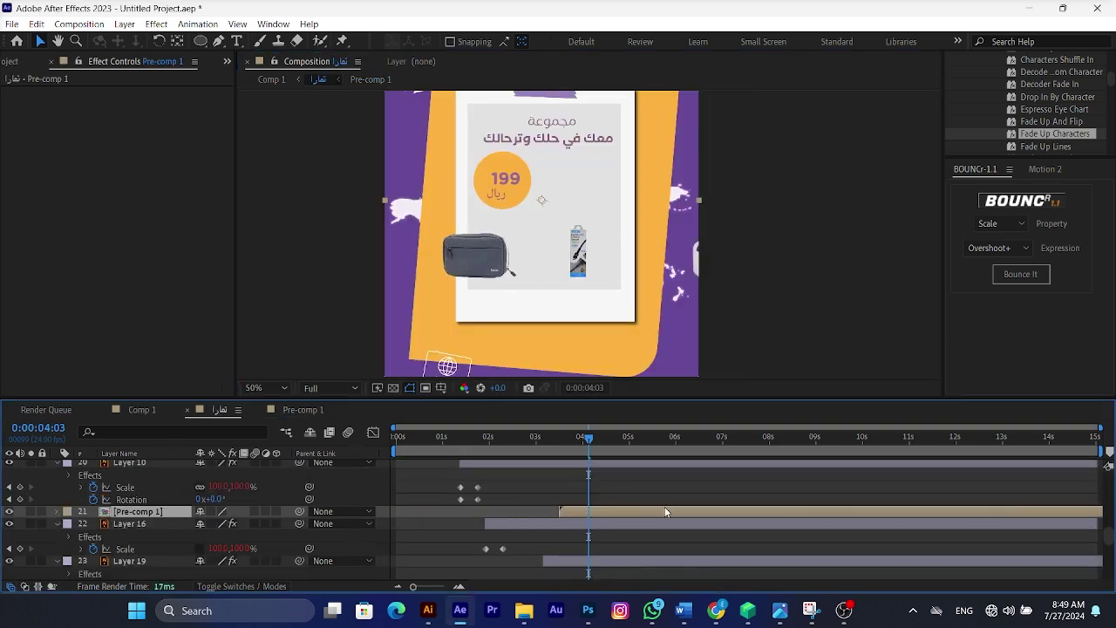
click(558, 444)
key(space)
Draw a four-point Pen tool mask on Pre-comp 1 along the grey card panel's edges and preview the animation.
click(217, 45)
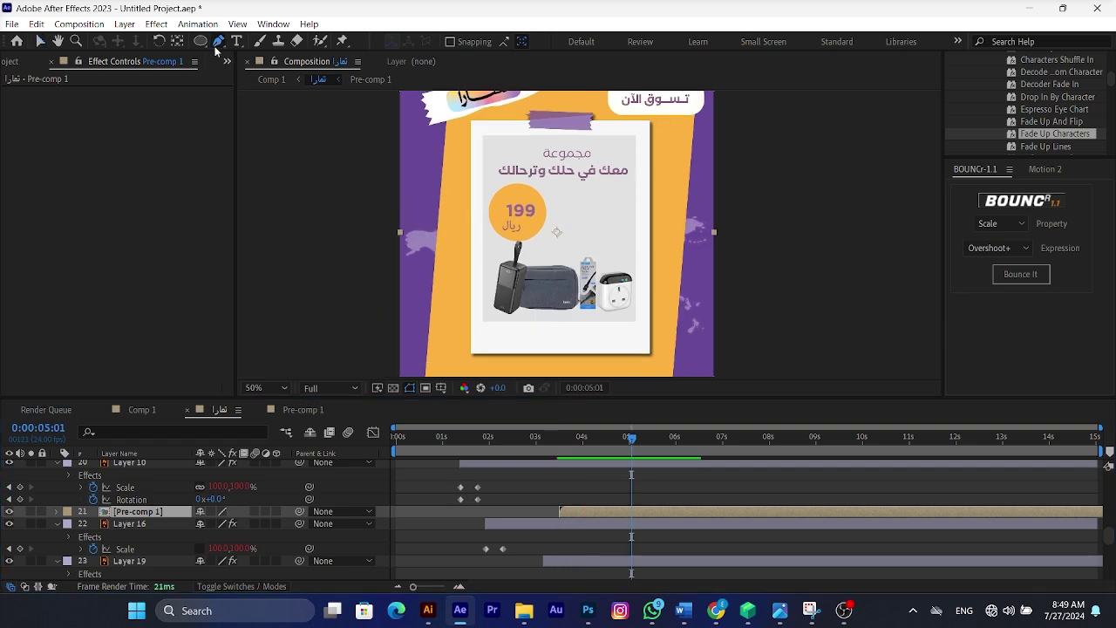
click(635, 137)
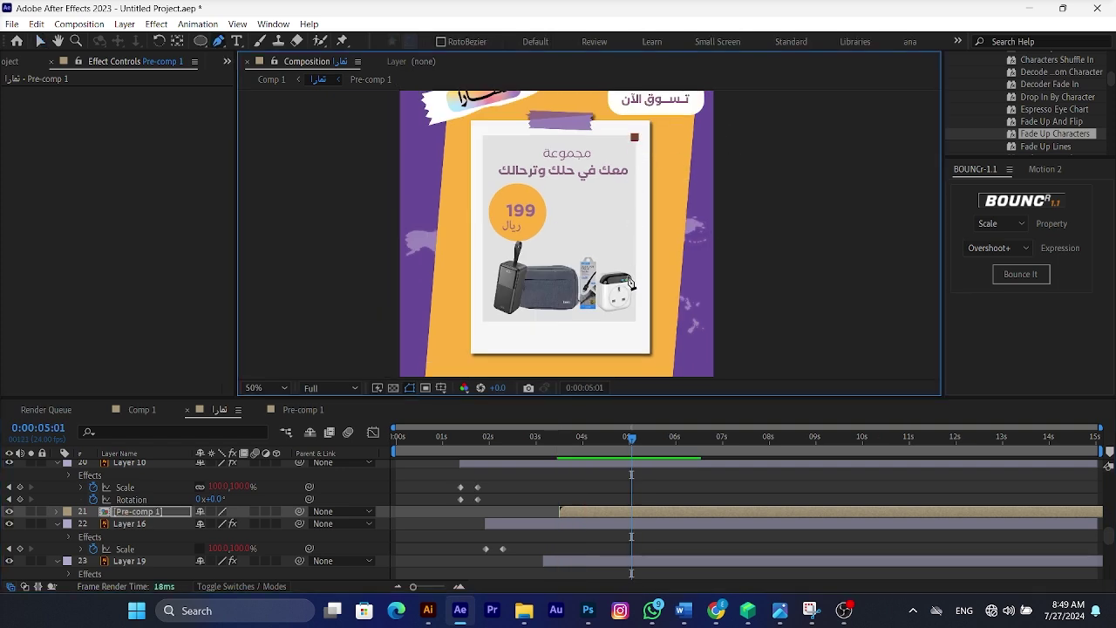
click(636, 319)
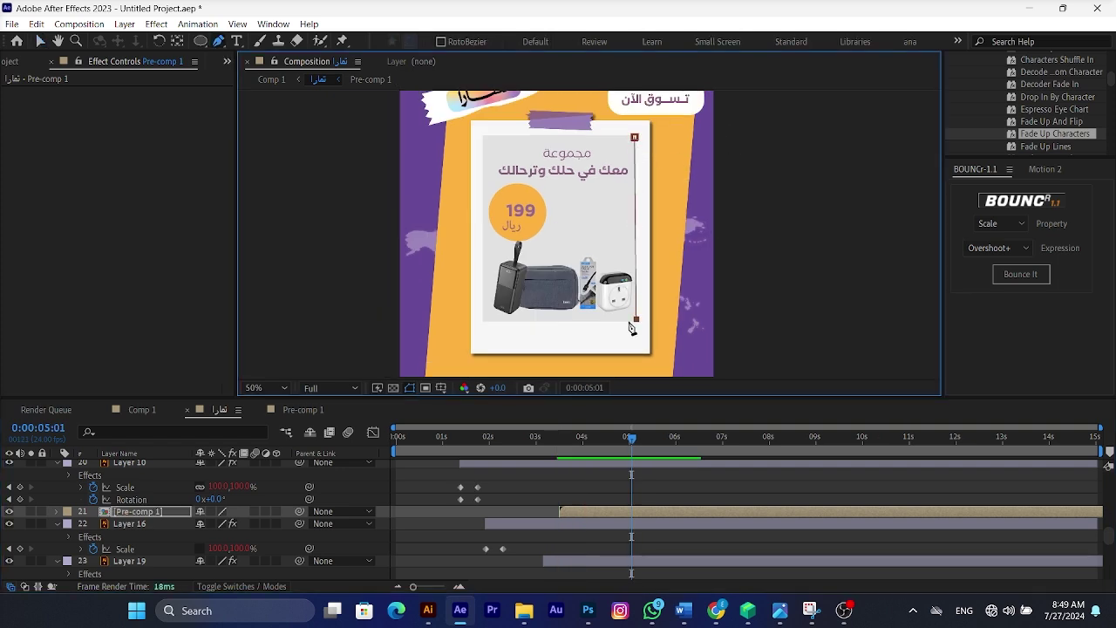
click(484, 320)
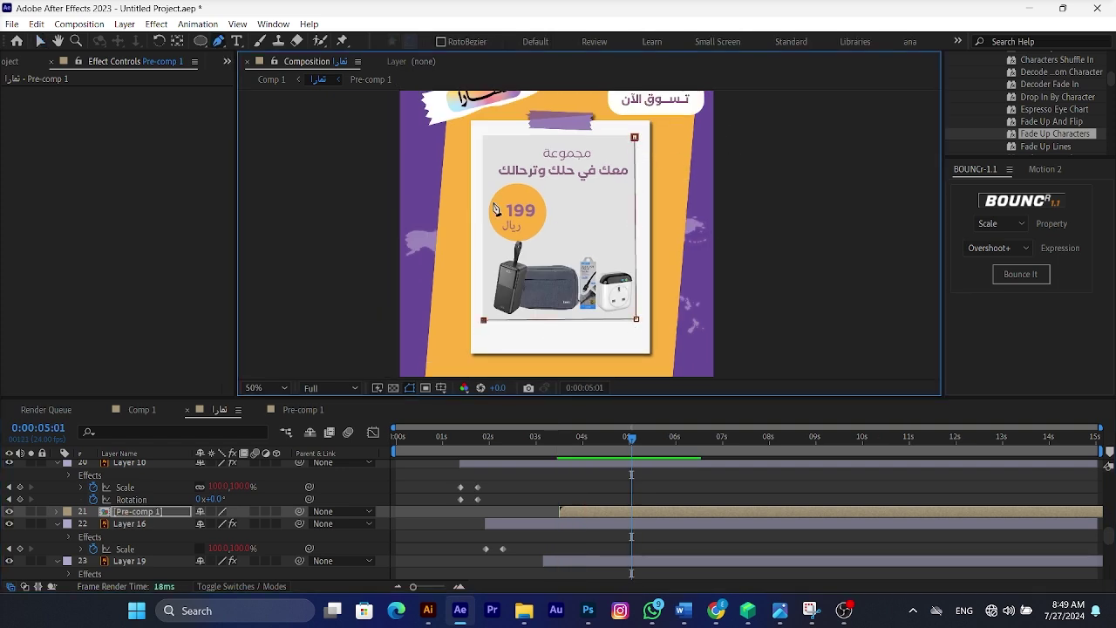
click(484, 137)
click(634, 137)
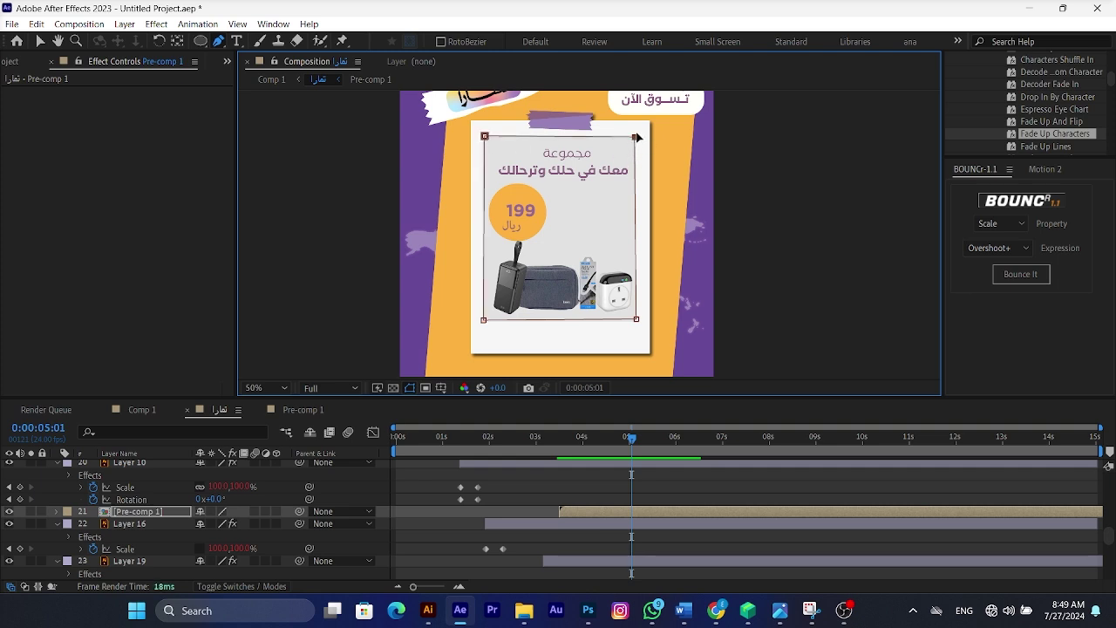
drag(575, 447, 554, 447)
key(space)
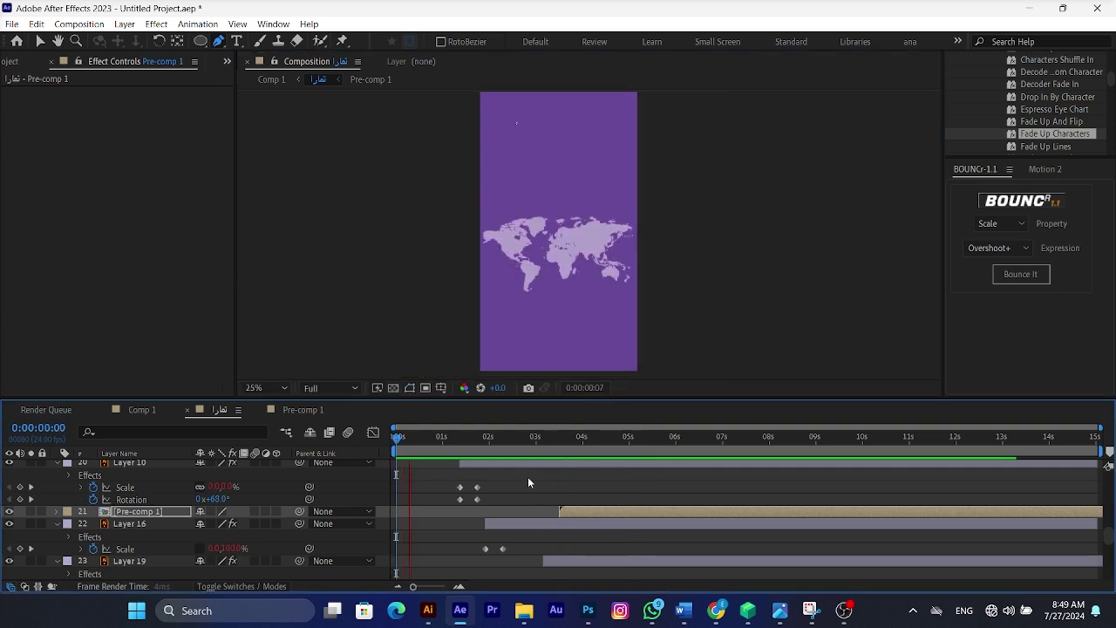